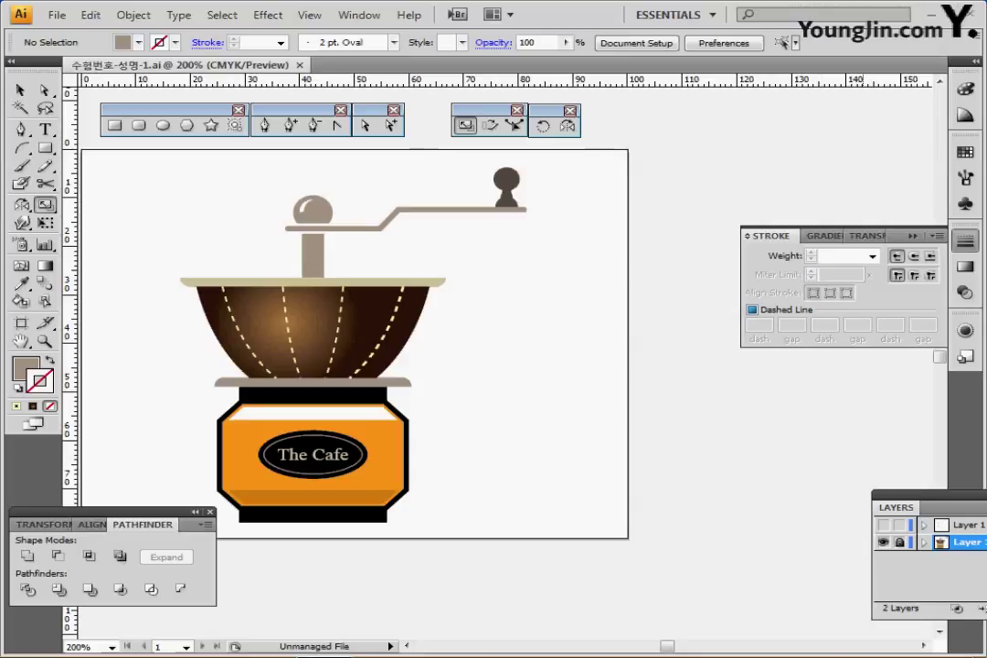
Hide the finished grinder layer and create a black polygon with a 19 mm radius and 8 sides on the drawing layer
left_click(883, 543)
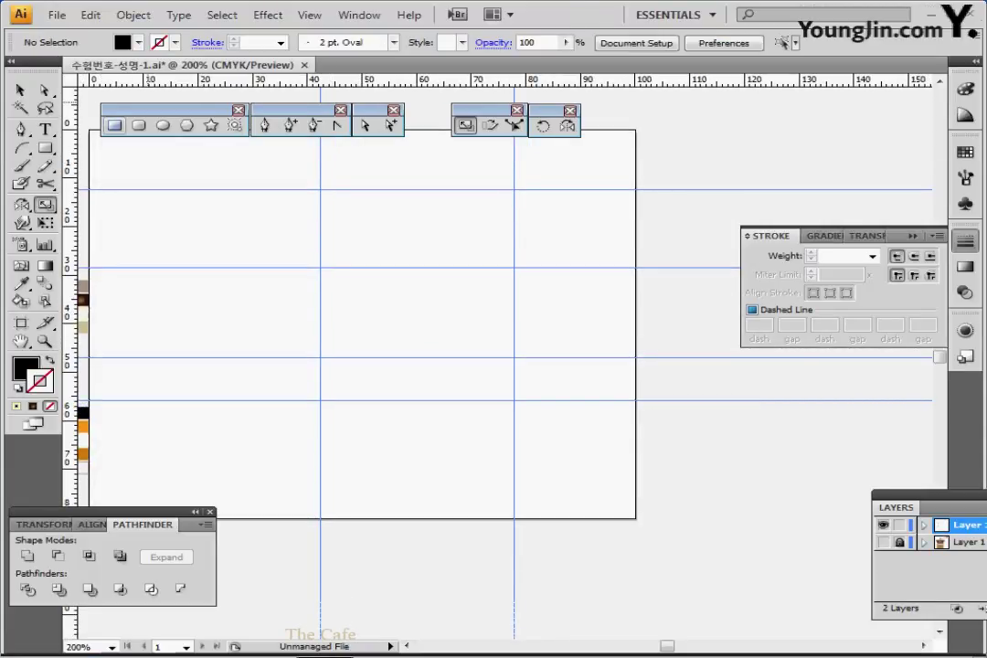
left_click(187, 126)
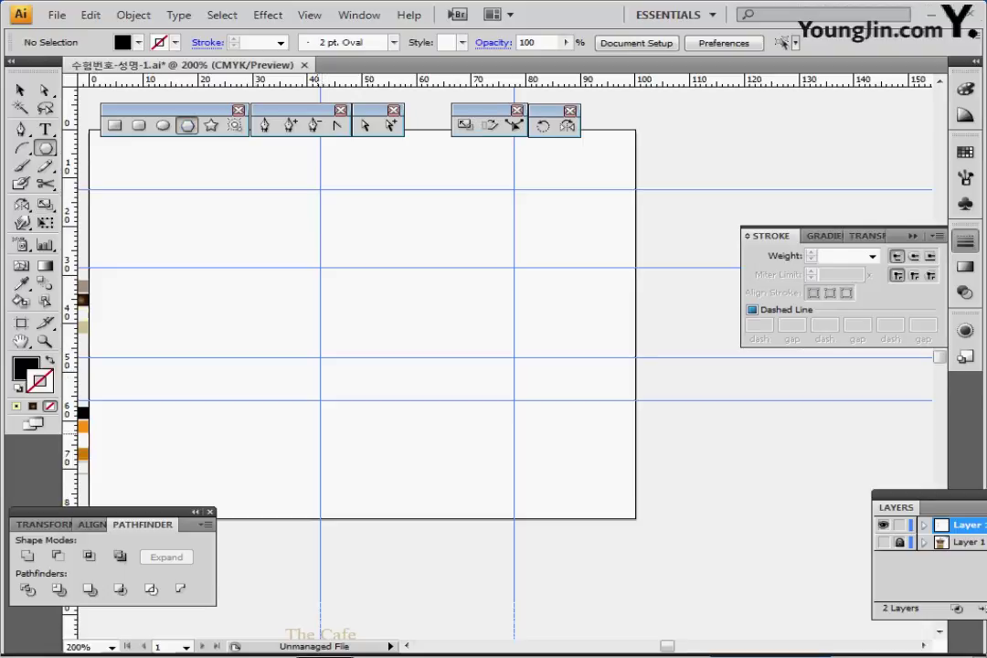
left_click(270, 365)
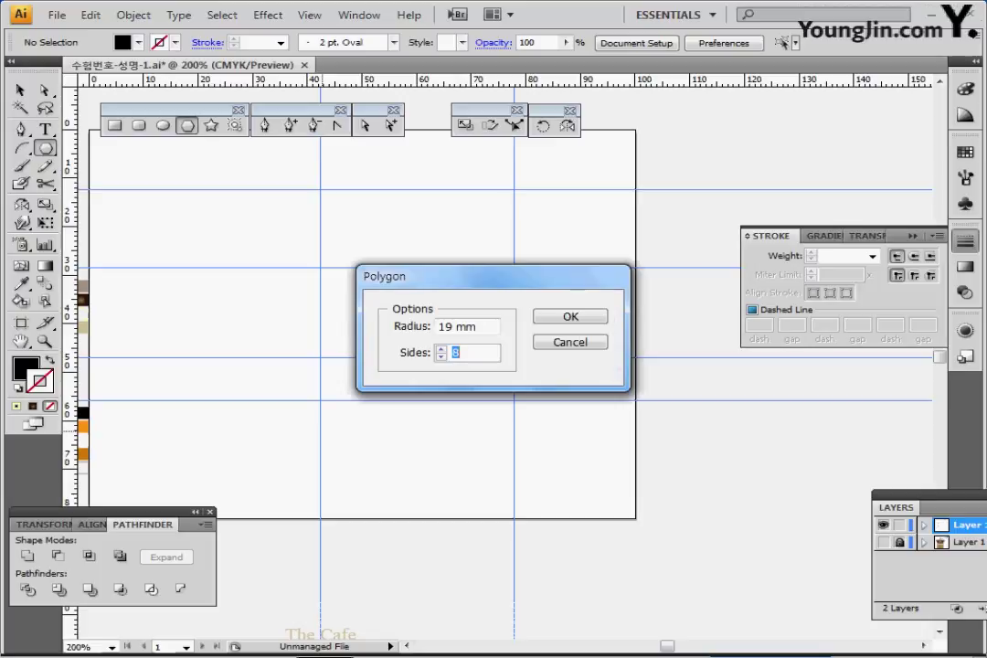
type("8")
key("Return")
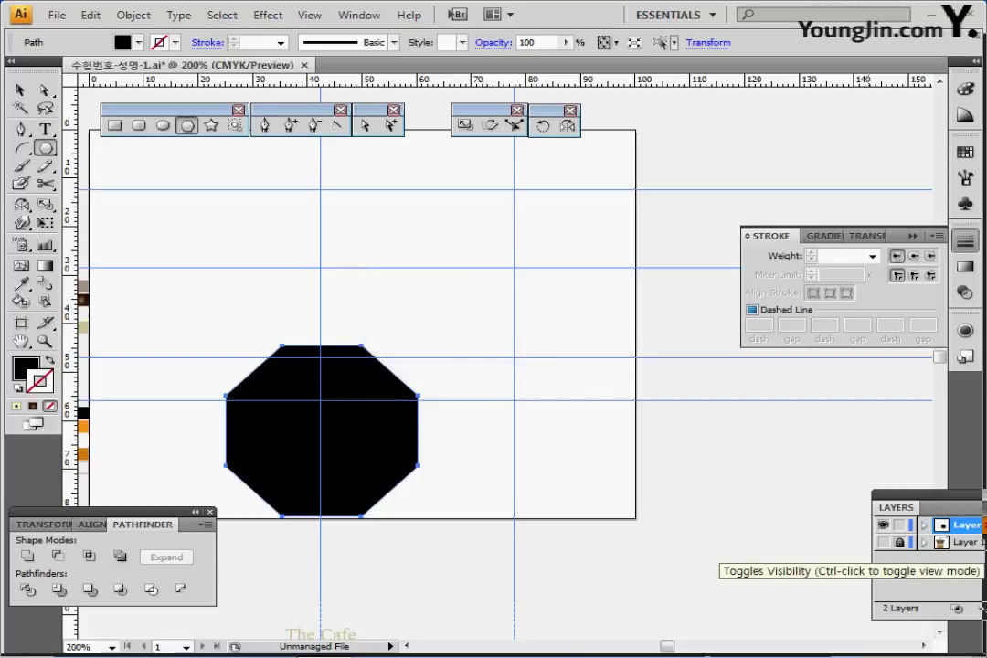
Show the reference layer in outline view and nudge the octagon so its side edges match the grinder body's outline
key("ctrl+y")
left_click(883, 541)
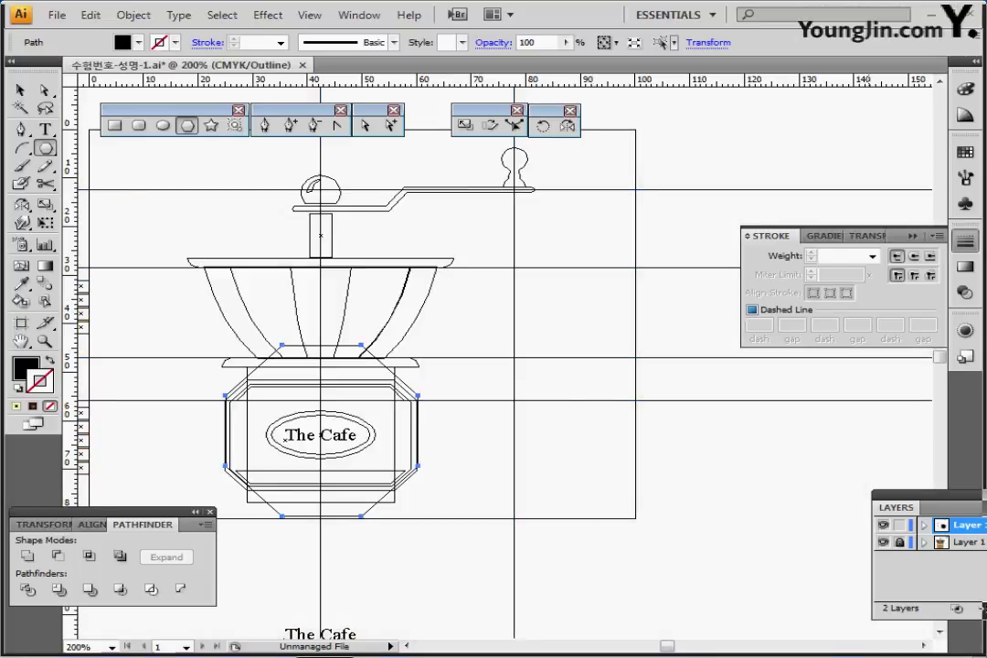
left_click(363, 462, "ctrl")
key("ctrl+equal")
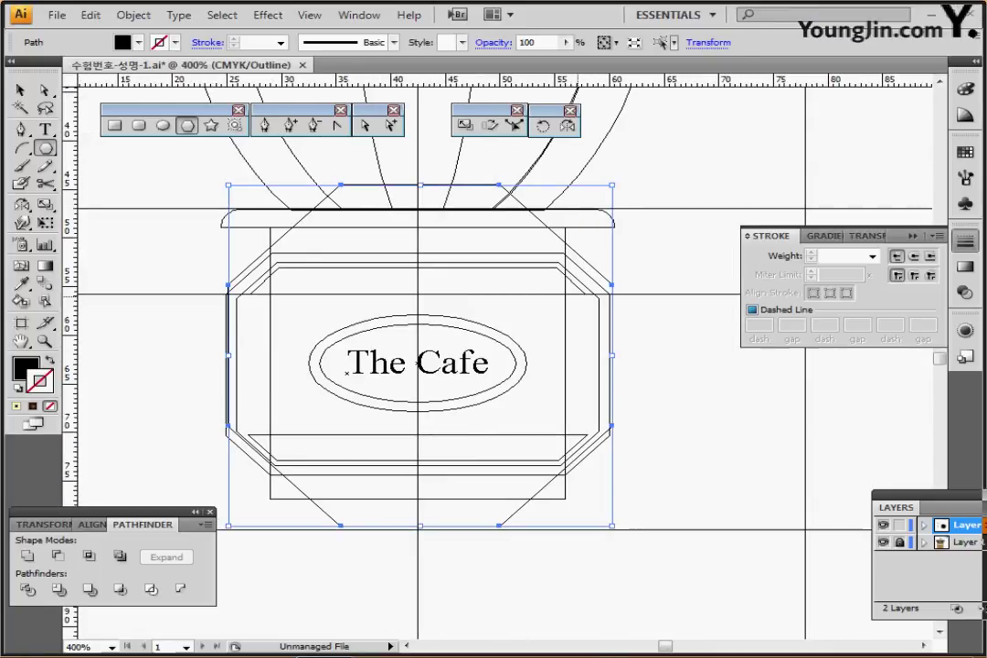
key("Down")
key("Down")
key("Down")
key("Down")
key("Down")
key("Left")
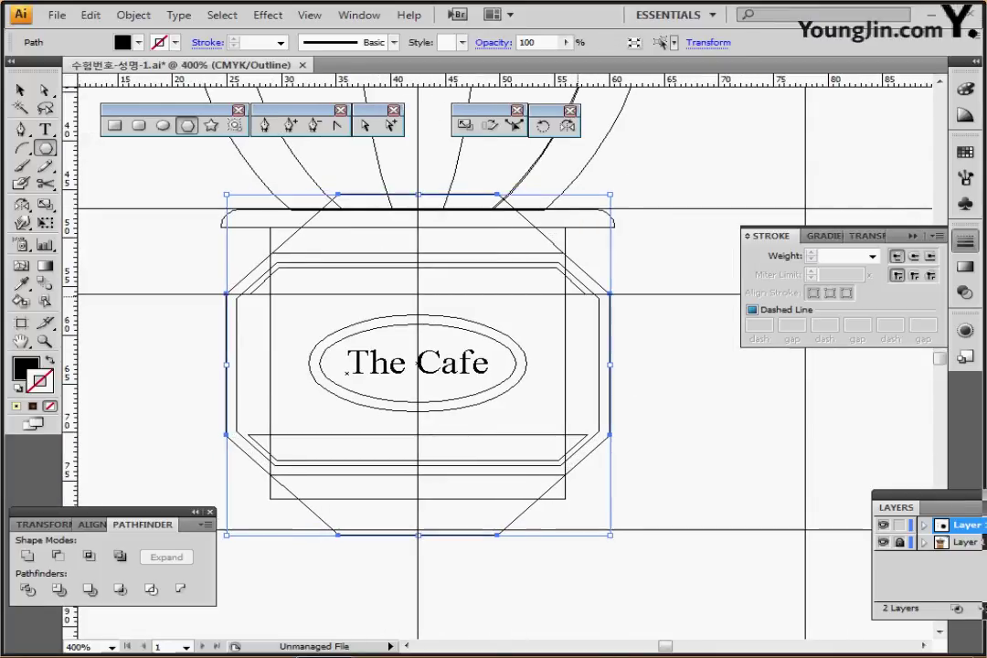
key("ctrl+shift+b")
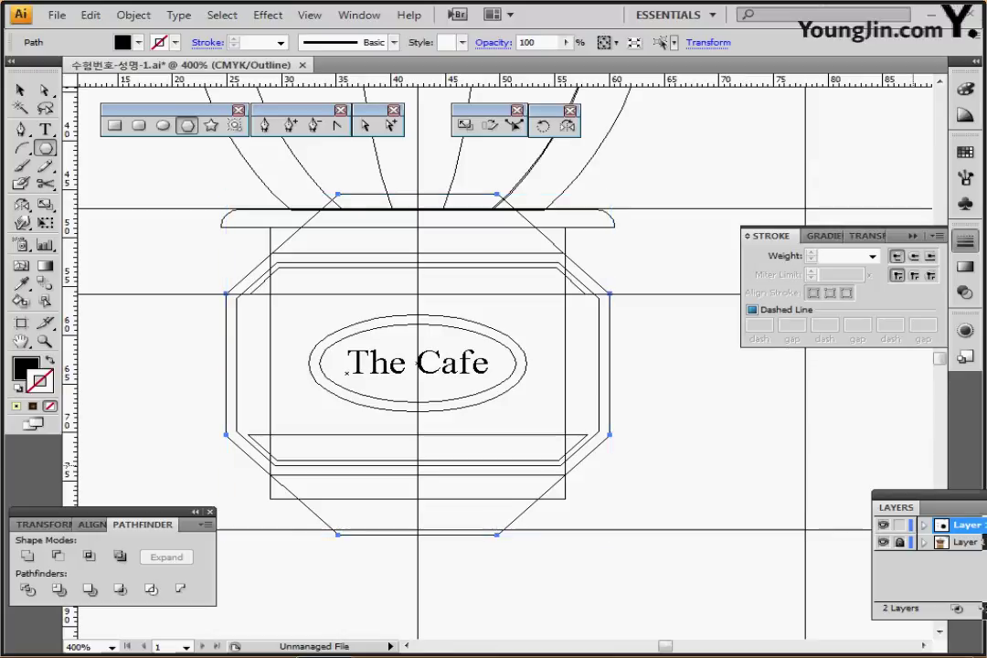
key("ctrl+y")
key("ctrl+shift+b")
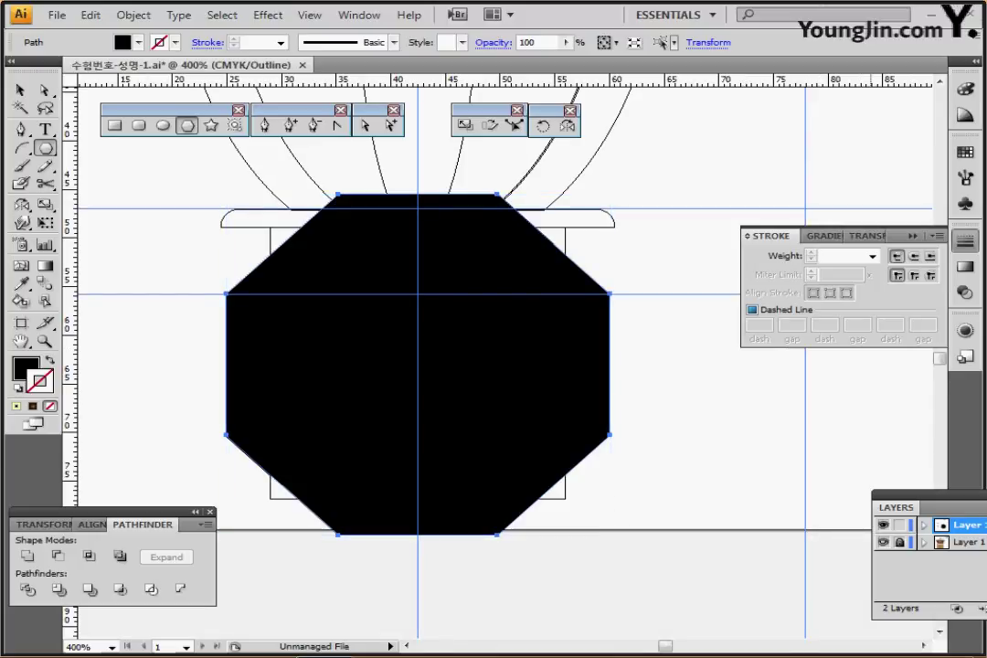
left_click(883, 542)
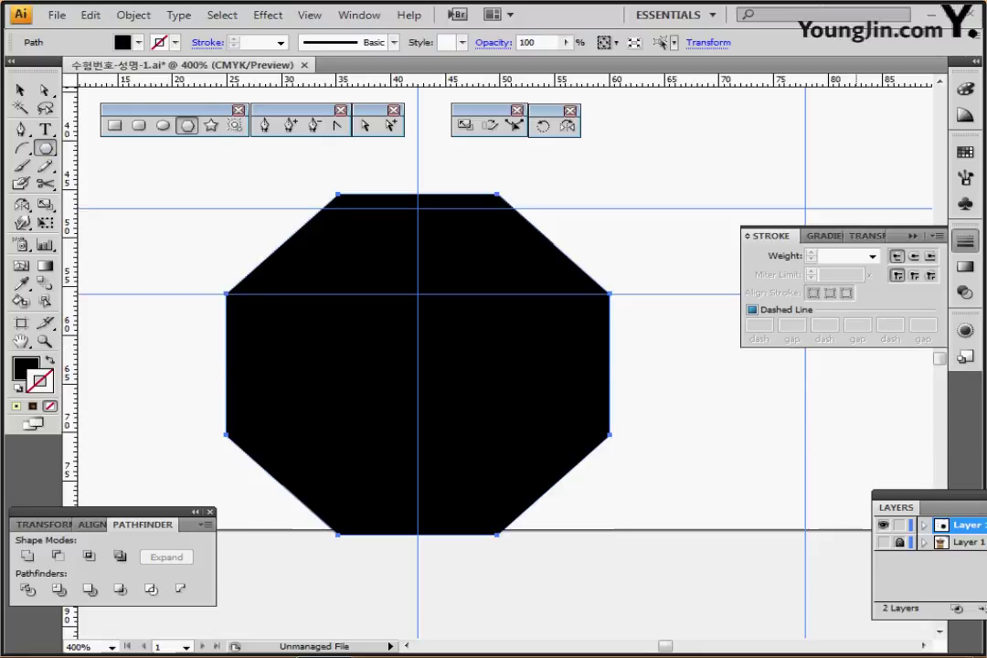
key("ctrl+y")
key("ctrl+shift+b")
left_click(884, 543, "ctrl")
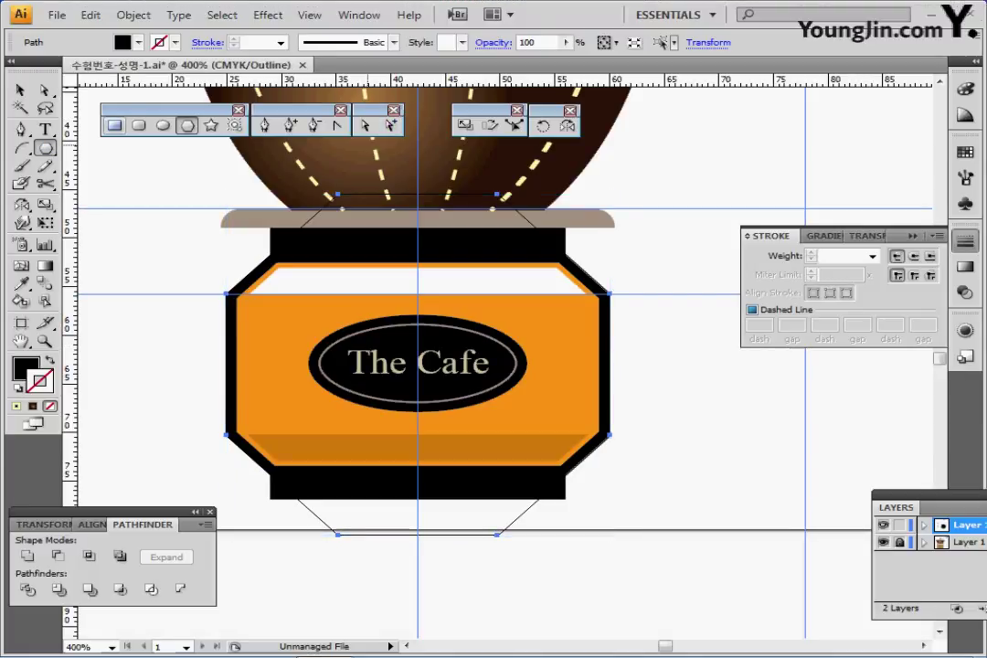
Draw a rectangle about 43 mm wide and 20 mm tall across the octagon in outline view, matching the reference body's upper and lower edges
left_click(114, 127)
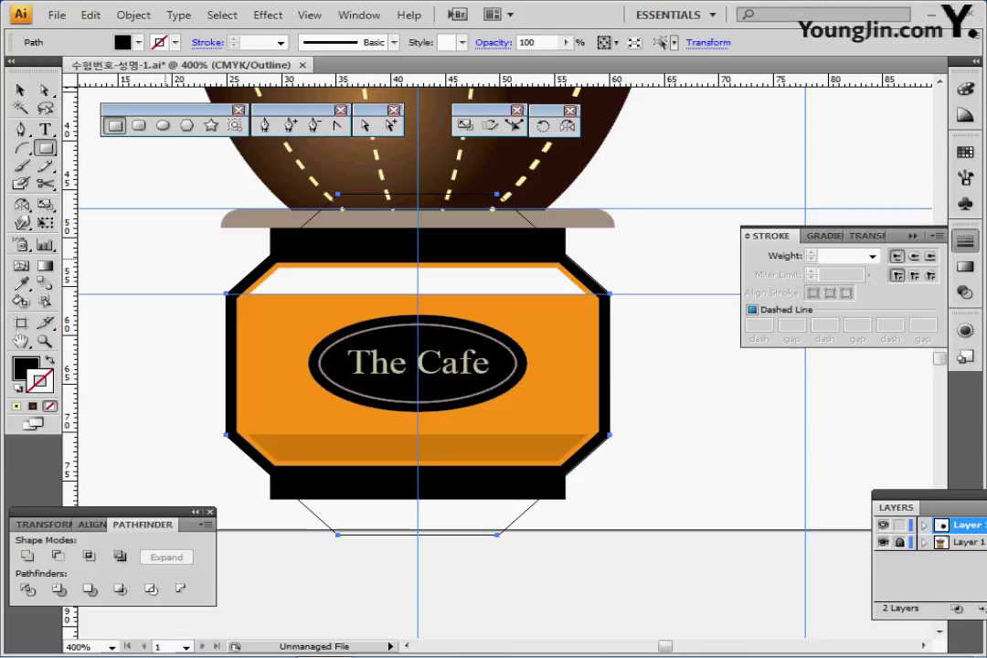
left_click_drag(167, 259, 633, 473)
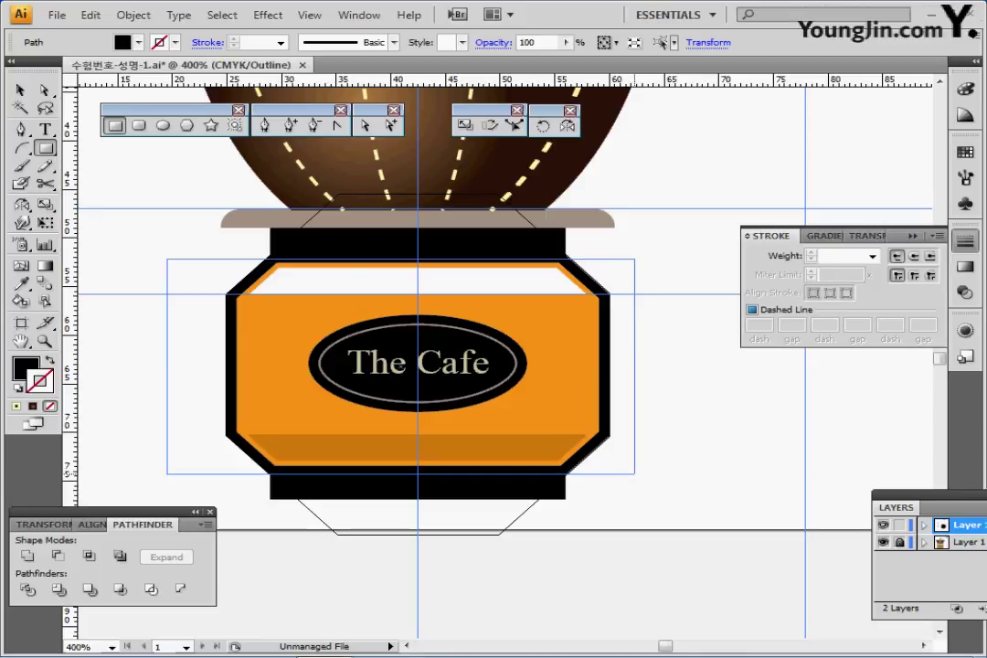
key("ctrl+z")
key("ctrl+y")
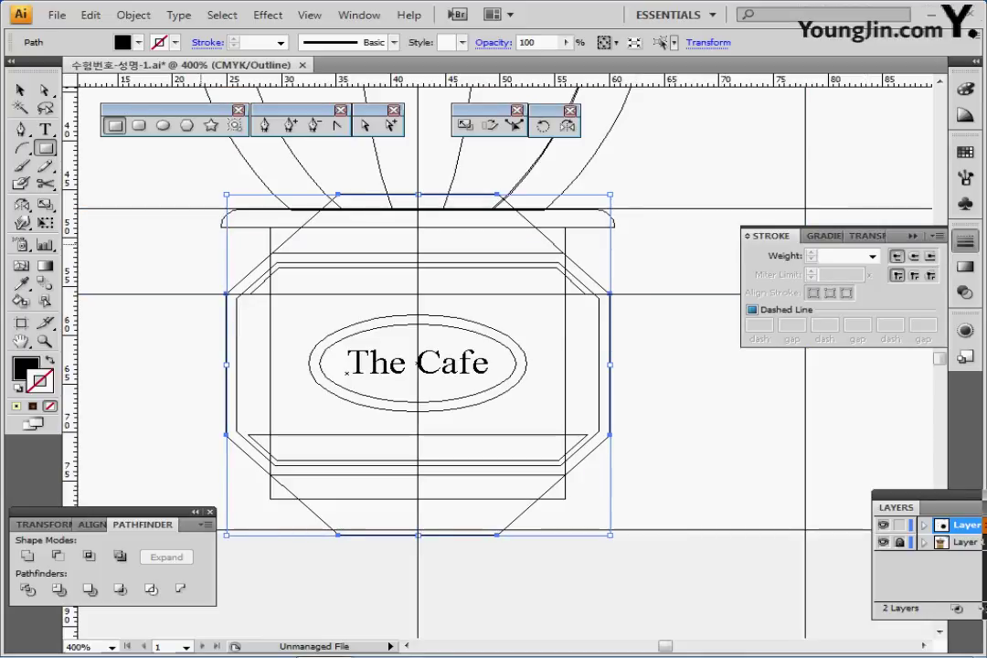
left_click_drag(196, 255, 663, 473)
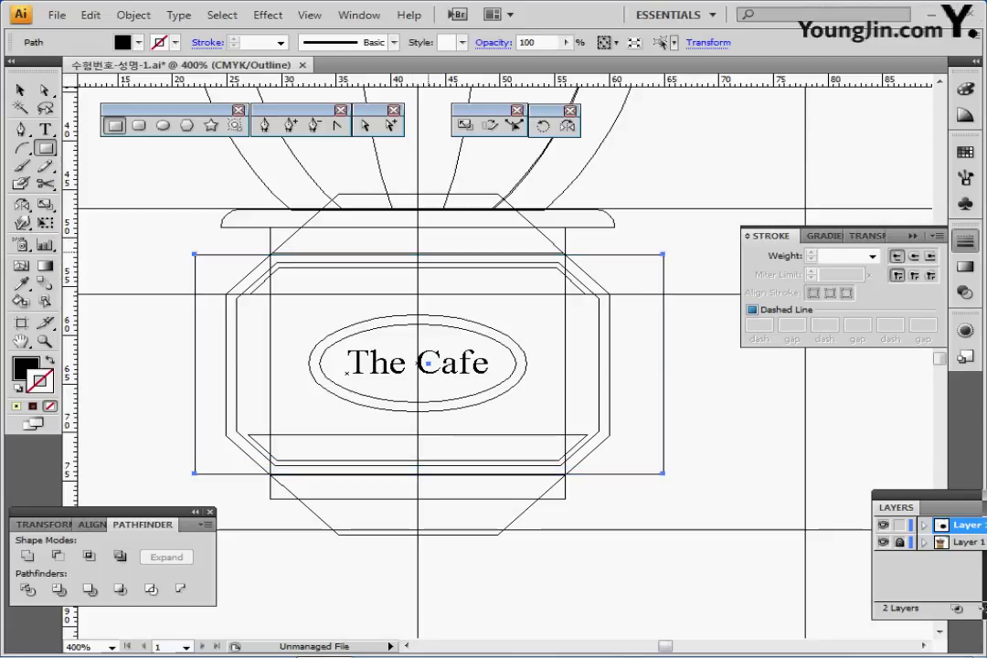
left_click_drag(429, 254, 429, 253)
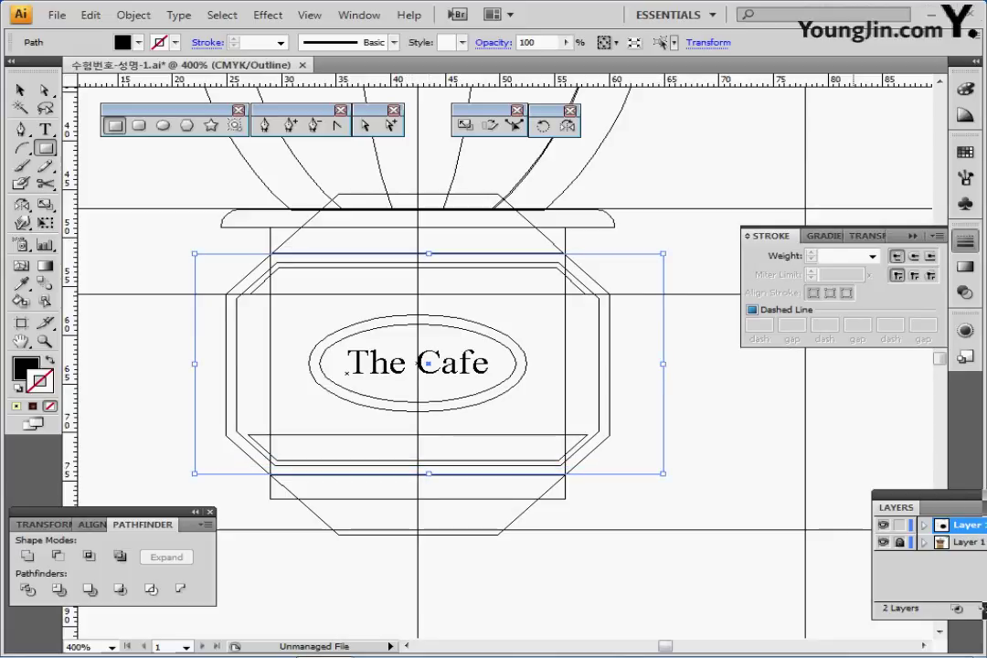
Hide the reference layer and, in preview display, intersect the rectangle and octagon into a single body shape
left_click(883, 542)
key("ctrl+y")
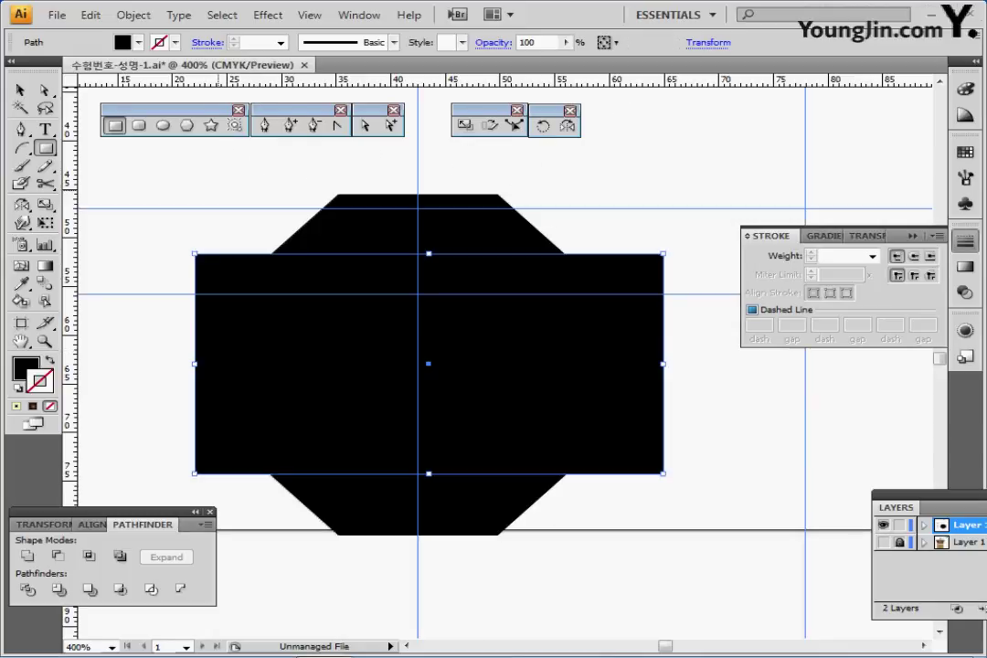
key("ctrl+shift+a")
key("ctrl+a")
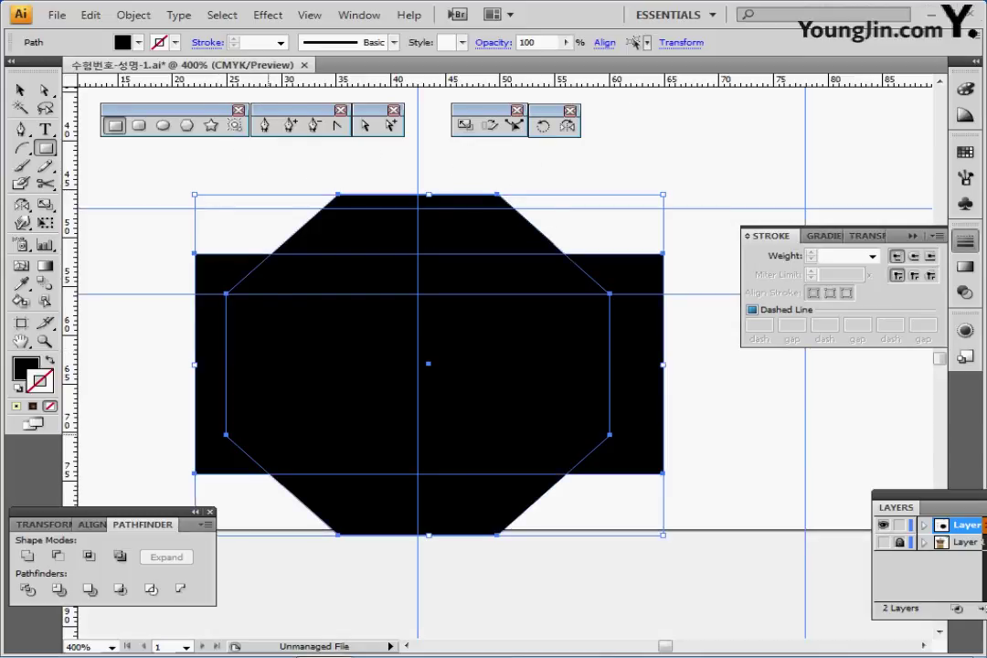
key("ctrl+shift+b")
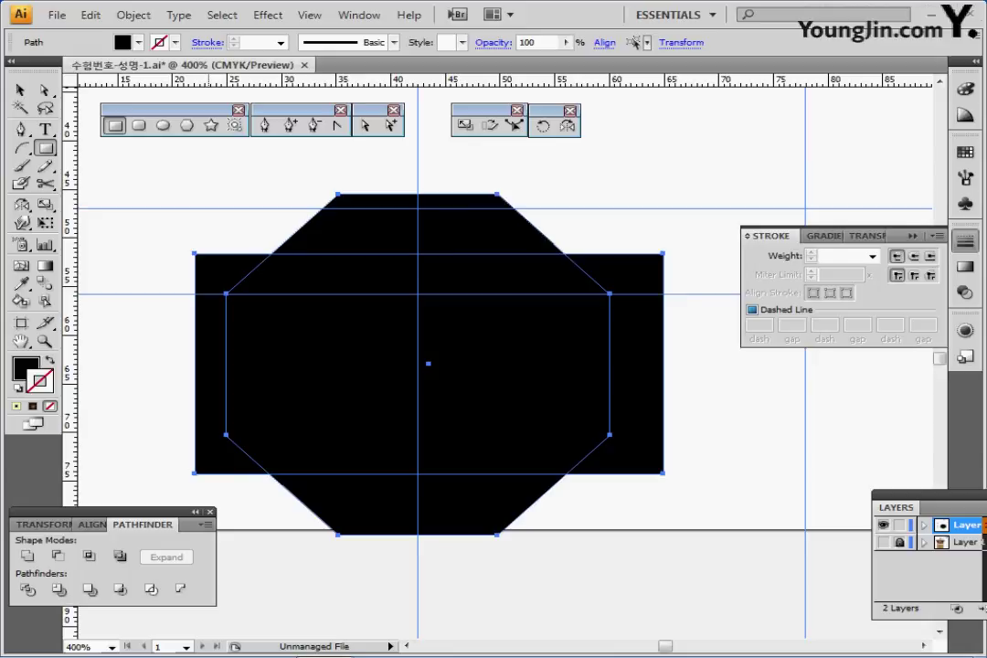
left_click(89, 556)
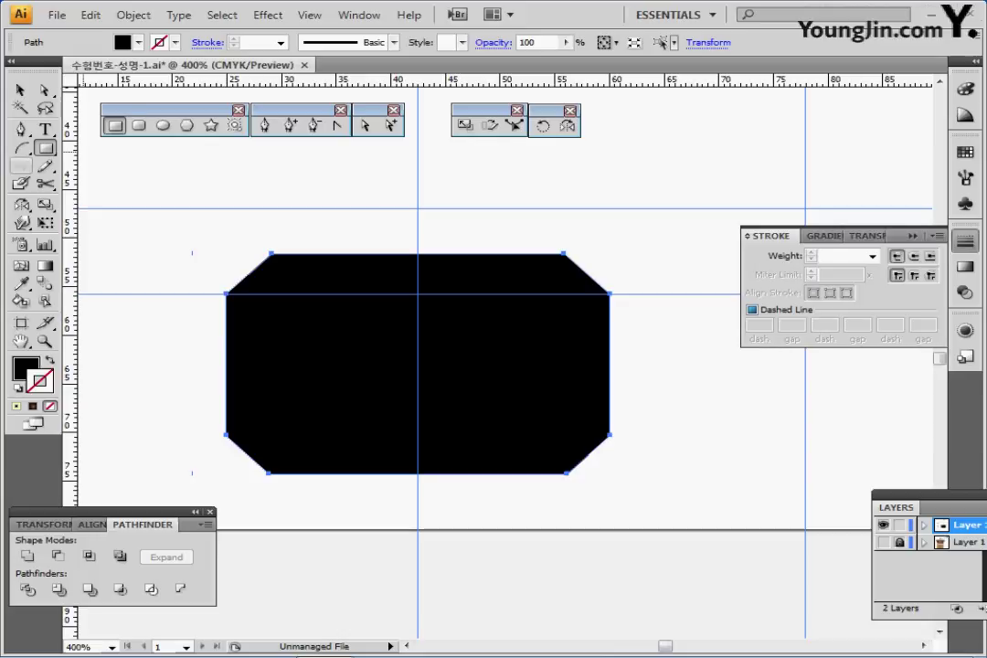
Offset the black body shape's path by -1 mm with Miter joins and a miter limit of 4
left_click(133, 15)
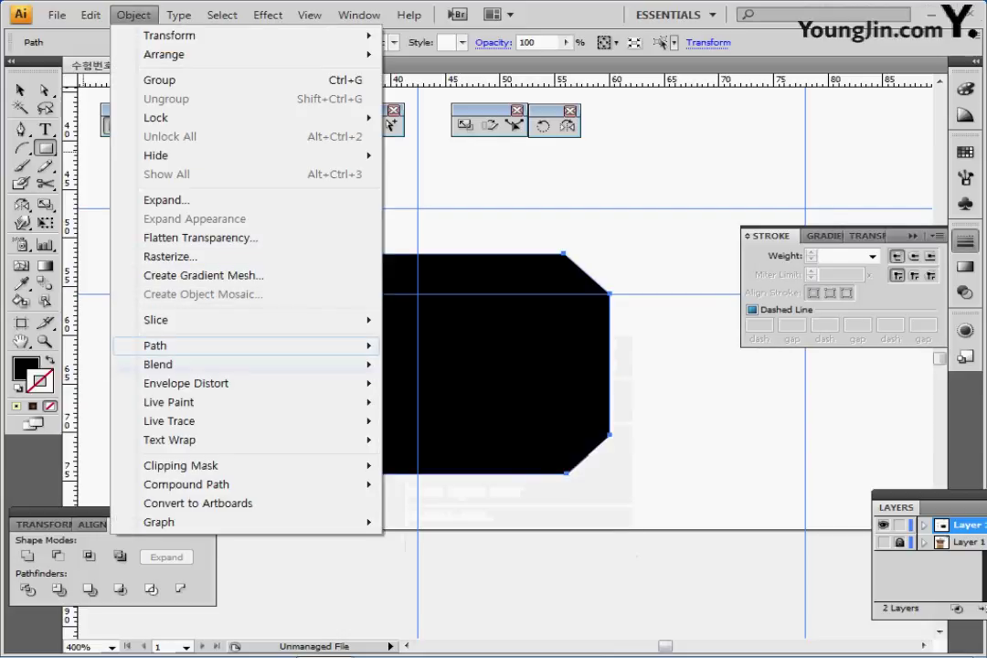
mouse_move(229, 345)
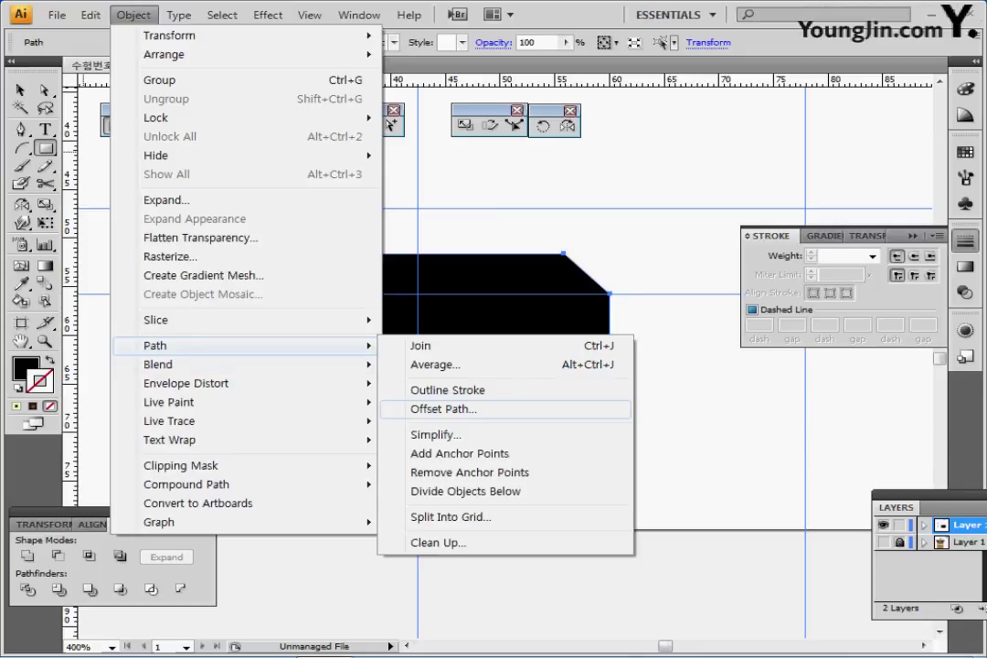
left_click(443, 409)
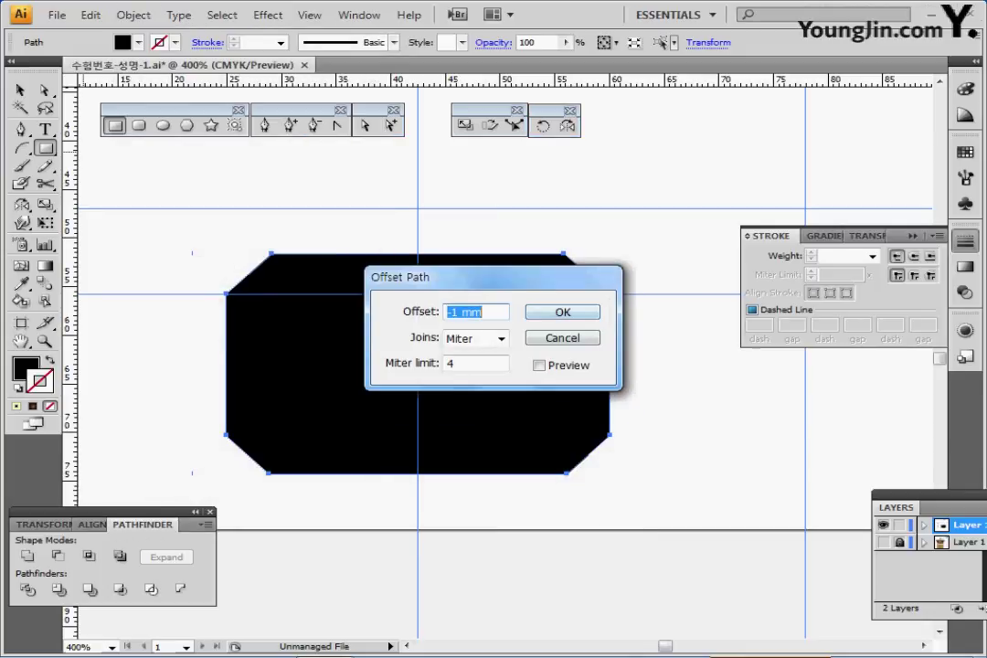
left_click(484, 312)
key("Return")
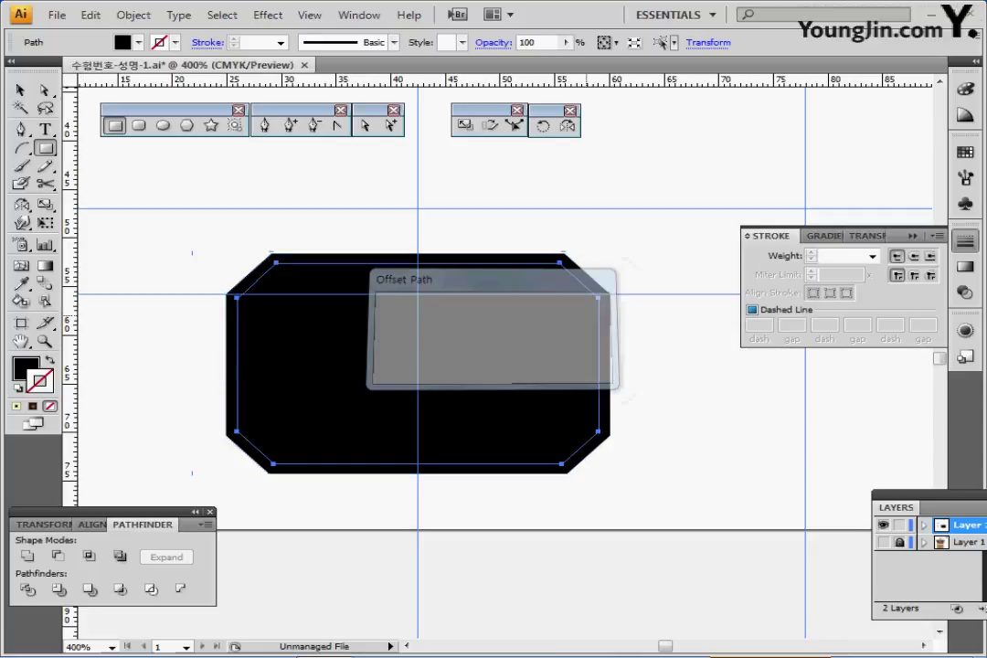
Fill the inner offset shape with orange sampled from the colour swatches beside the artboard
left_click(364, 424, "ctrl+alt")
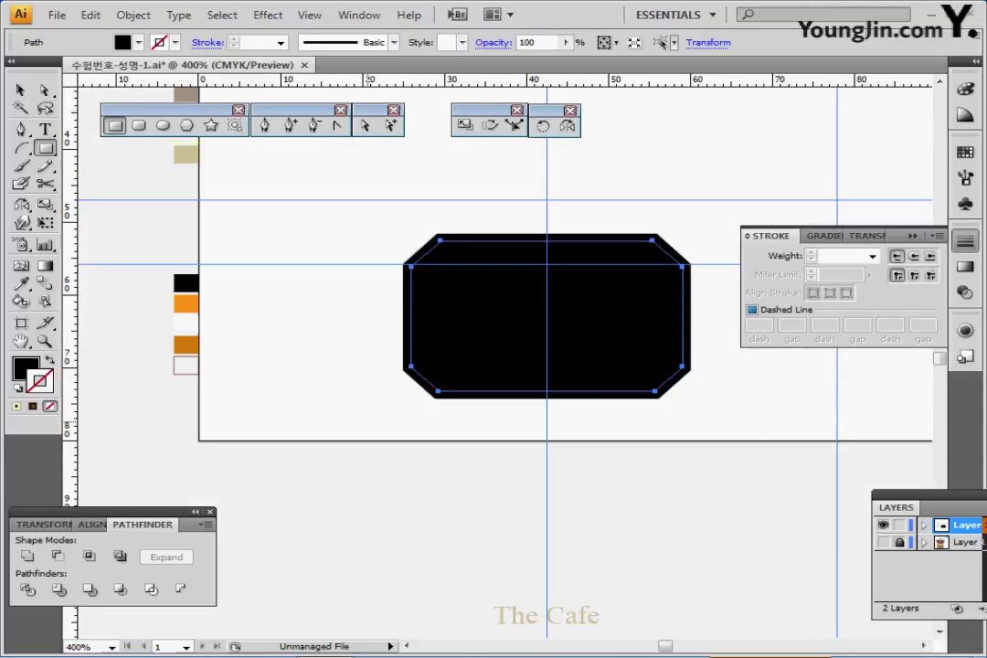
left_click_drag(317, 321, 246, 356)
key("i")
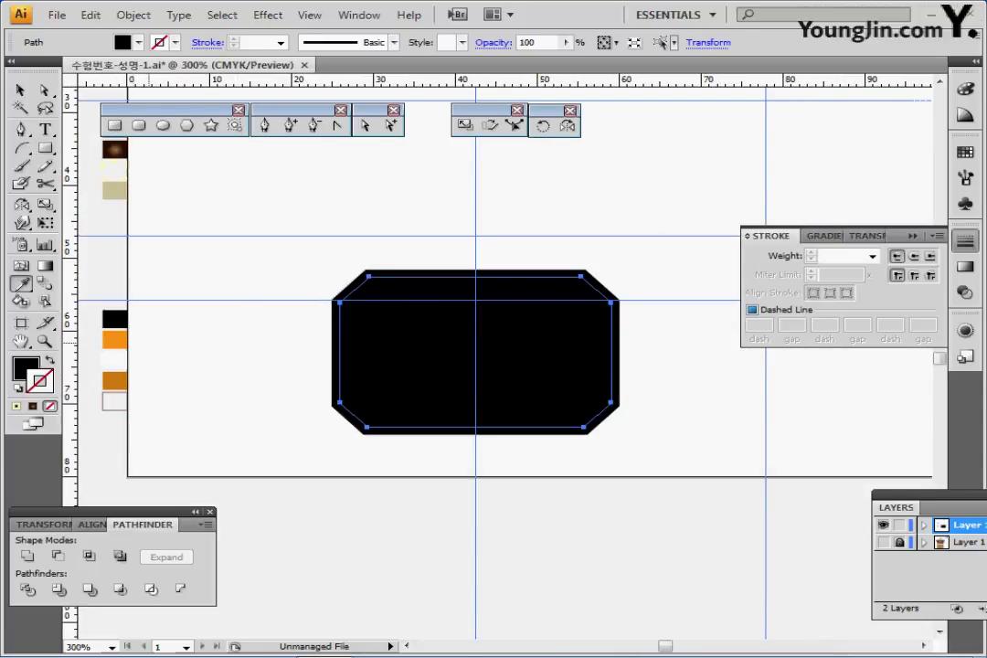
left_click(115, 340)
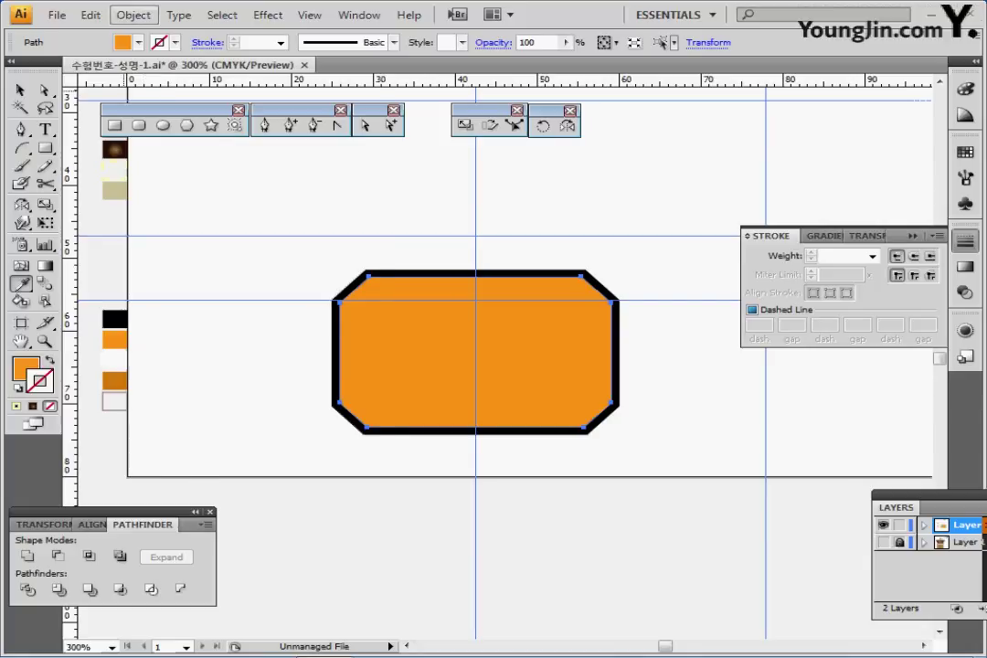
Offset the orange shape's path by -0.5 mm and fill the new inner shape with the white swatch colour
left_click(134, 14)
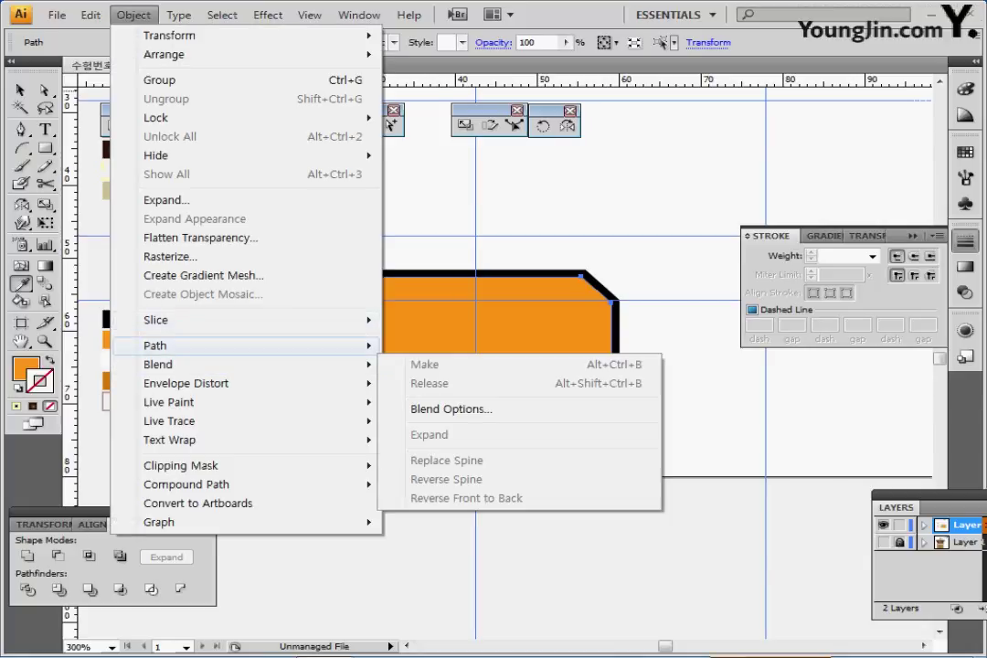
mouse_move(348, 345)
left_click(443, 408)
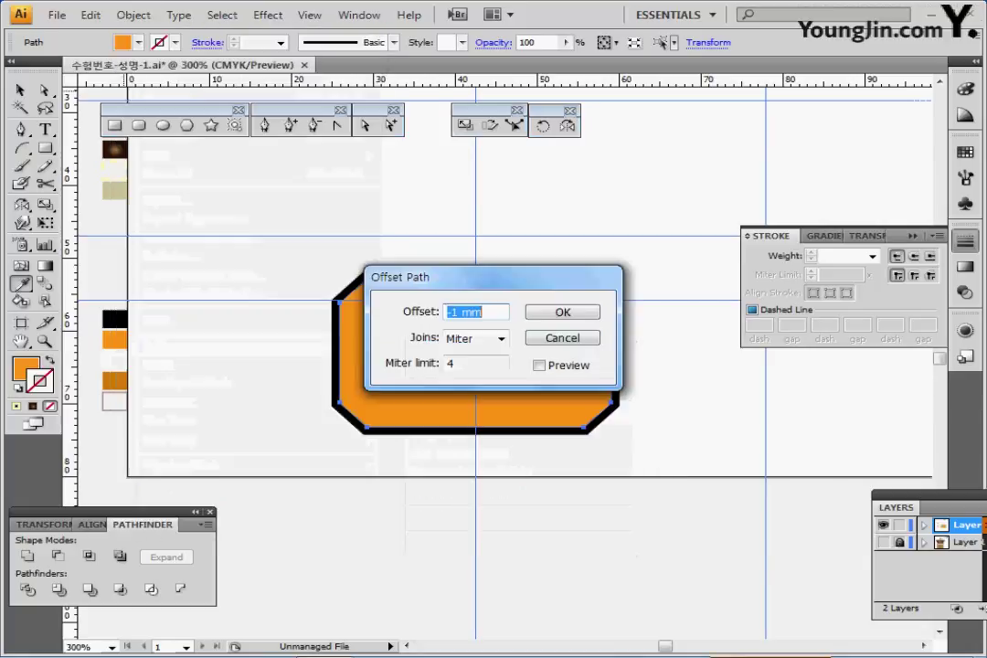
type("-")
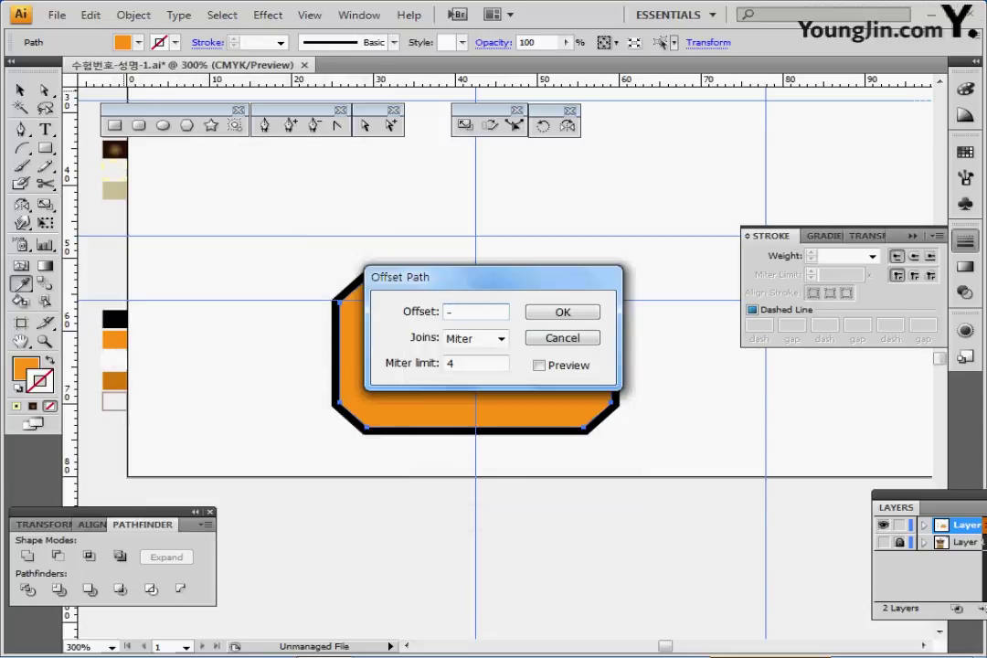
type(".5")
key("Return")
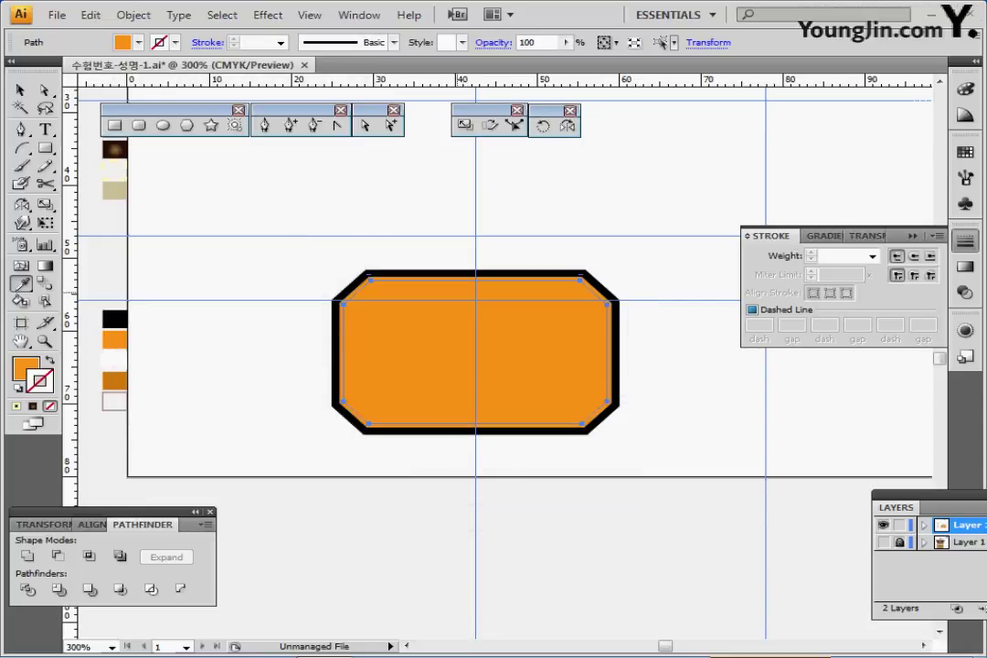
left_click(114, 360)
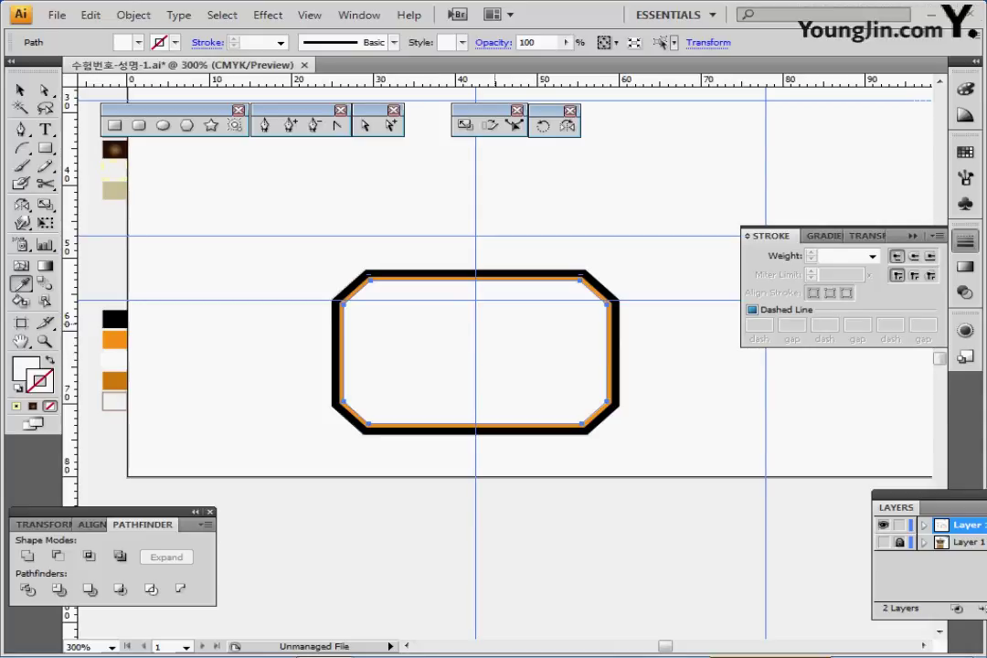
Using the reference layer in outline display, draw a rectangle about 46 by 14.6 mm across the body's middle, spanning between the reference's bands
key("ctrl+plus")
left_click_drag(495, 325, 352, 277)
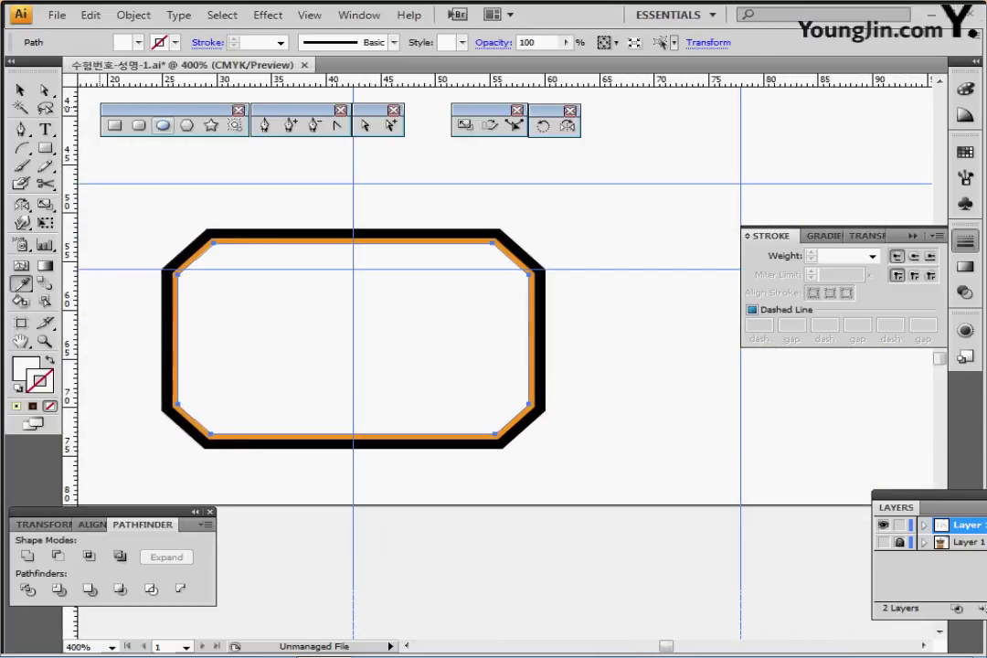
key("m")
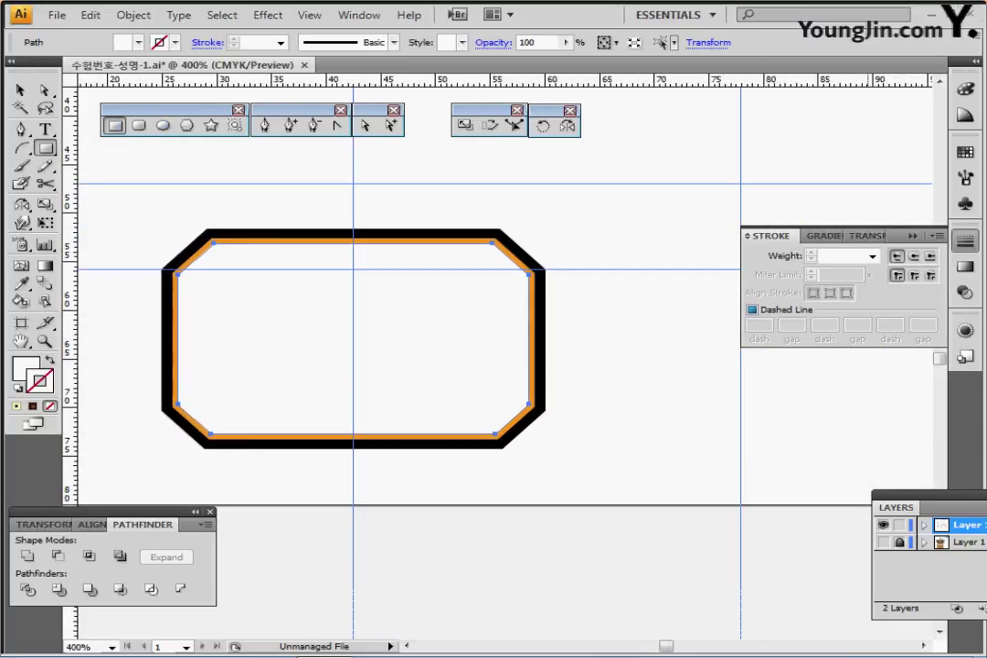
left_click(882, 542)
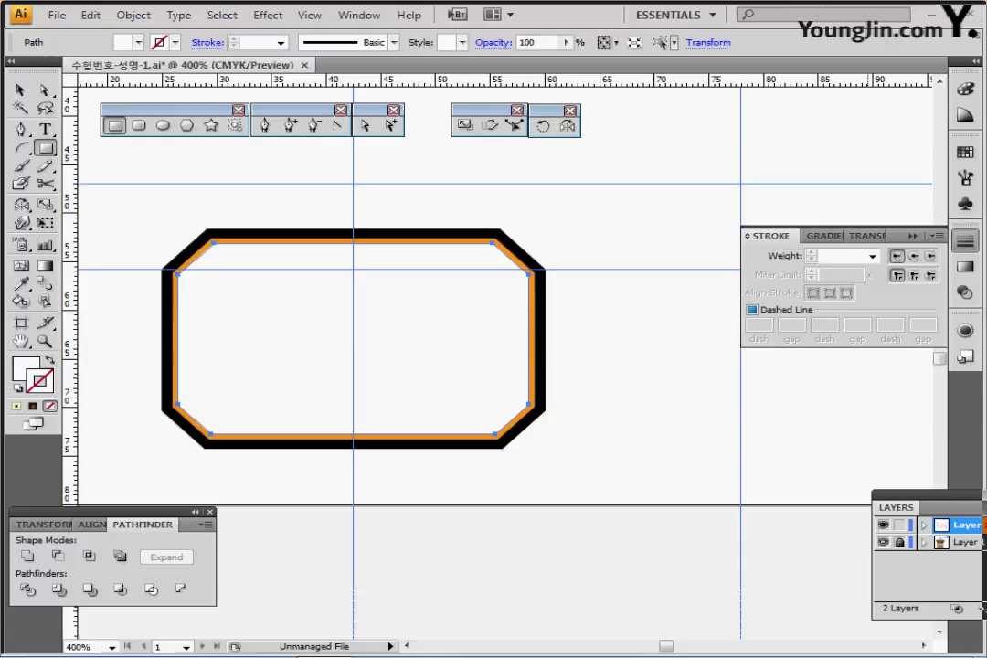
key("ctrl+y")
left_click(882, 524)
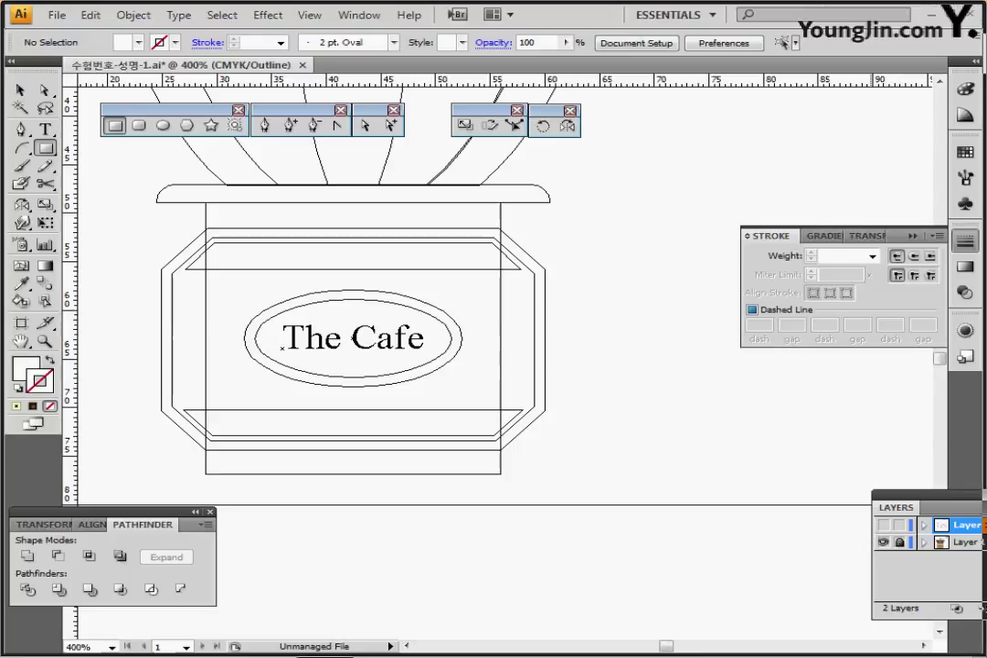
left_click(883, 525)
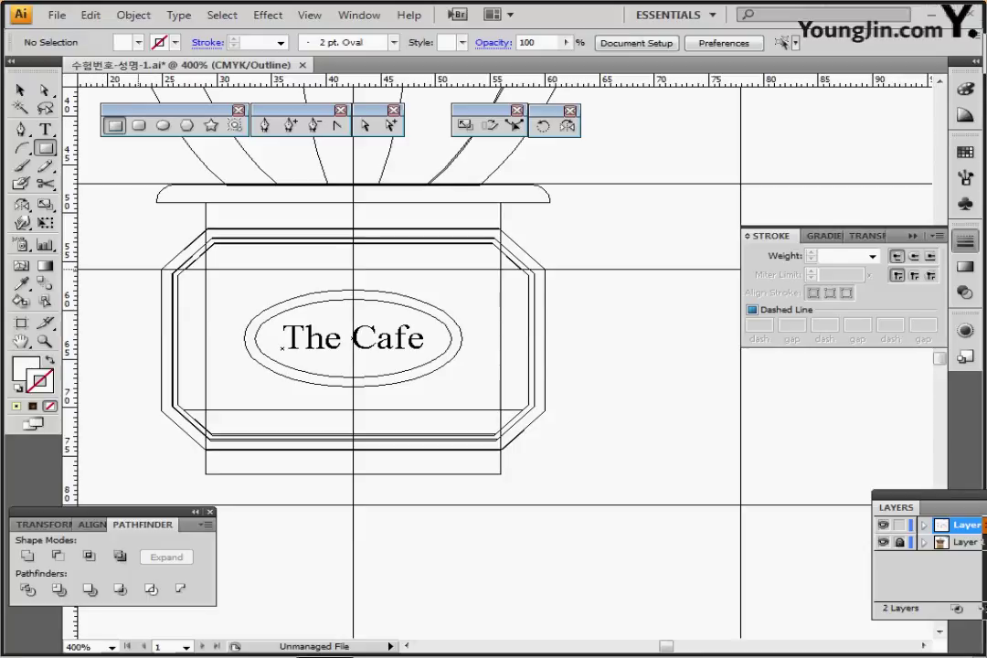
left_click_drag(138, 270, 637, 410)
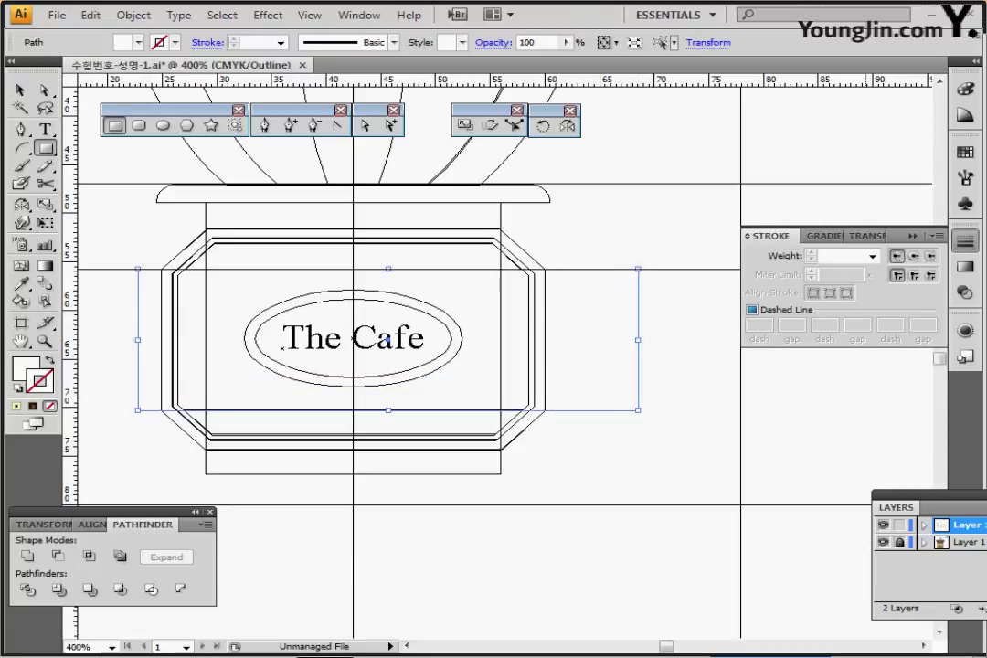
key("ctrl+y")
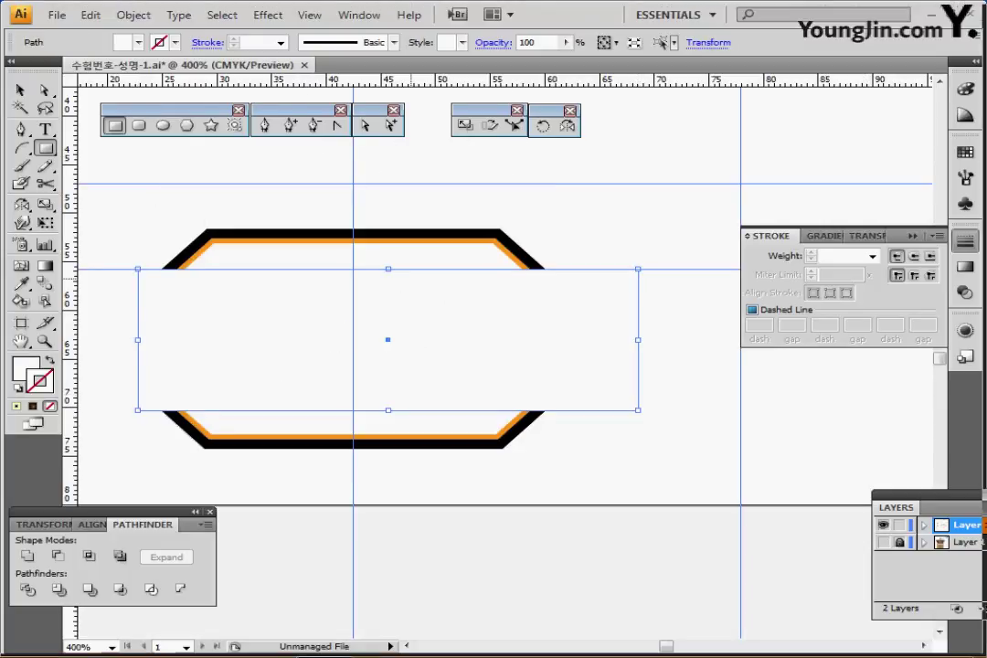
Subtract the rectangle from the white inner octagon, leaving separate upper and lower bands
left_click(400, 253, "ctrl+shift")
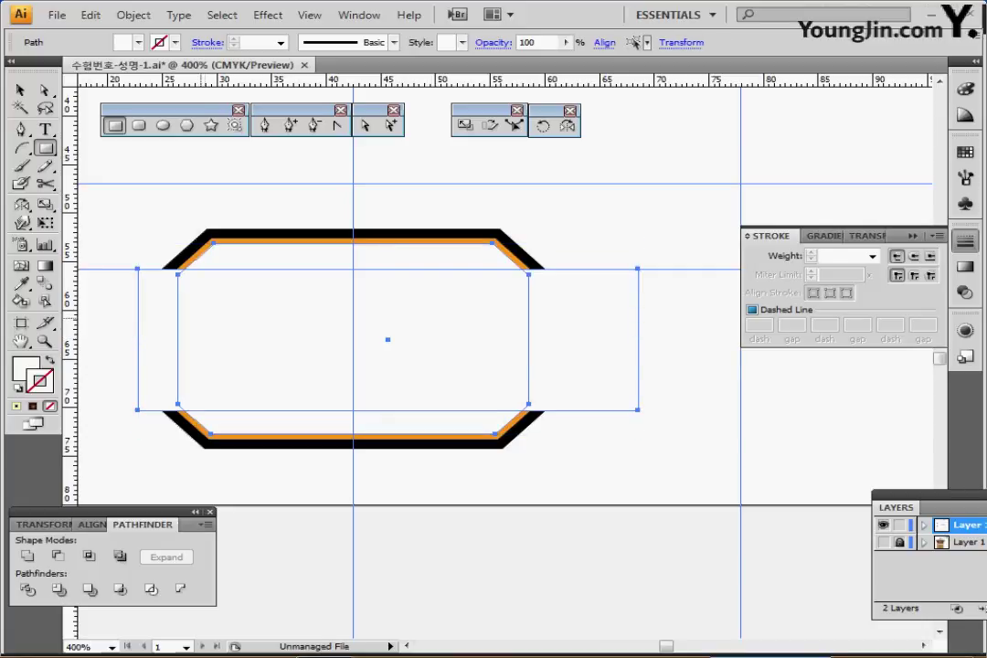
left_click(58, 555)
left_click(57, 555)
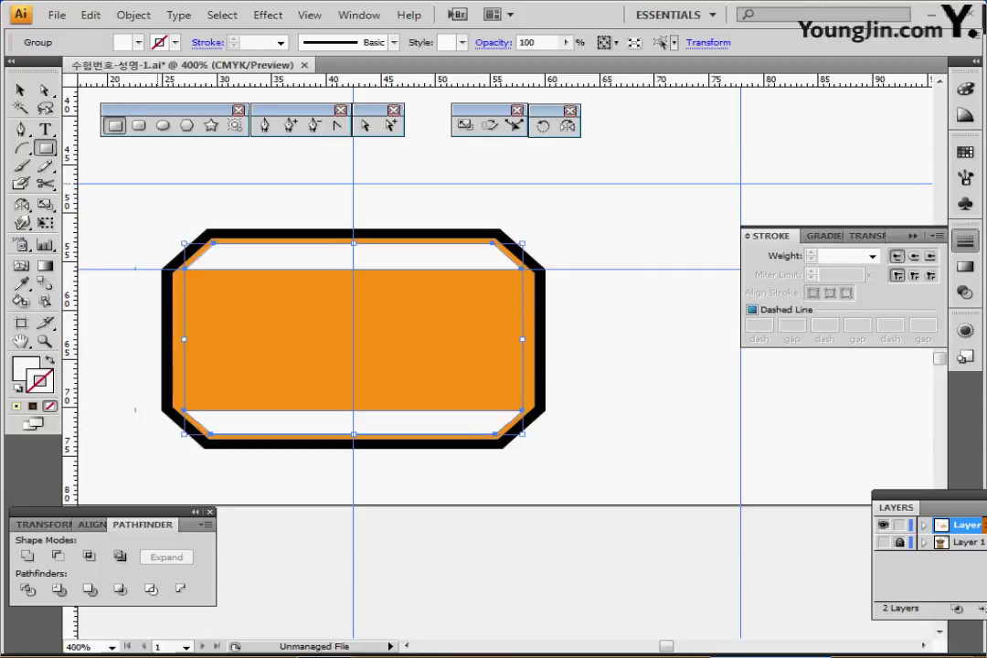
Fill the lower white band alone with the dark orange sampled from the colour swatches beside the artboard
left_click(391, 126)
key("ctrl+shift+a")
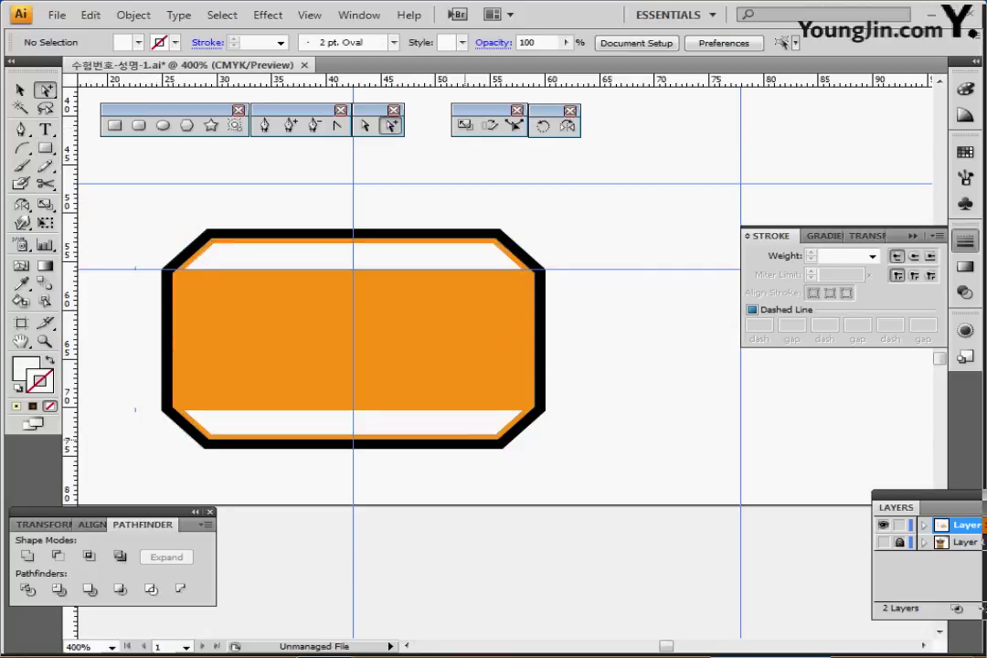
left_click(479, 427)
left_click(486, 428, "ctrl+alt")
left_click_drag(486, 429, 581, 481)
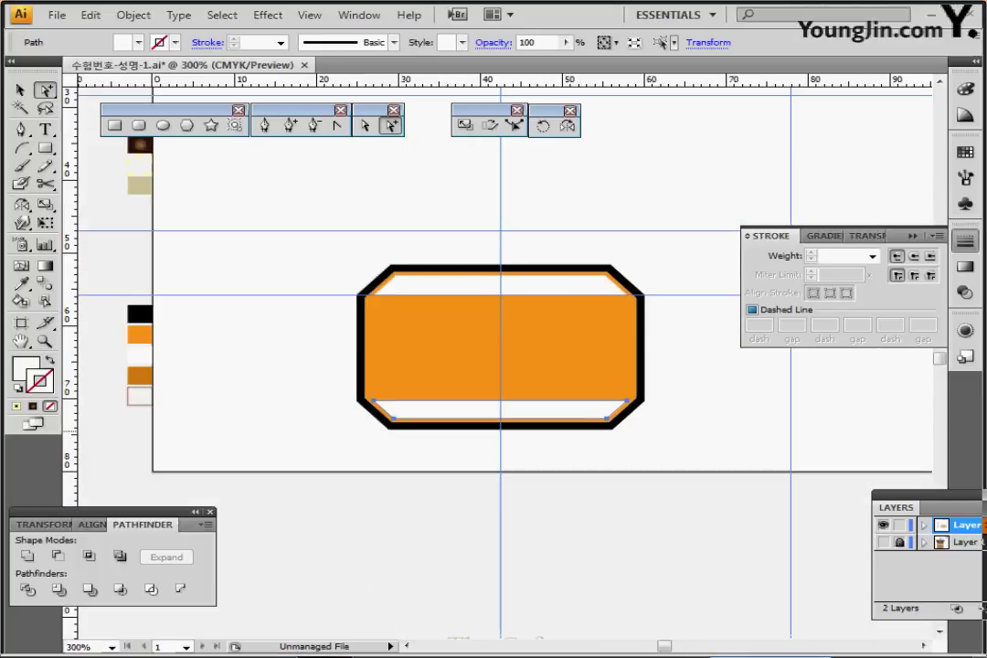
left_click_drag(528, 430, 523, 454)
key("i")
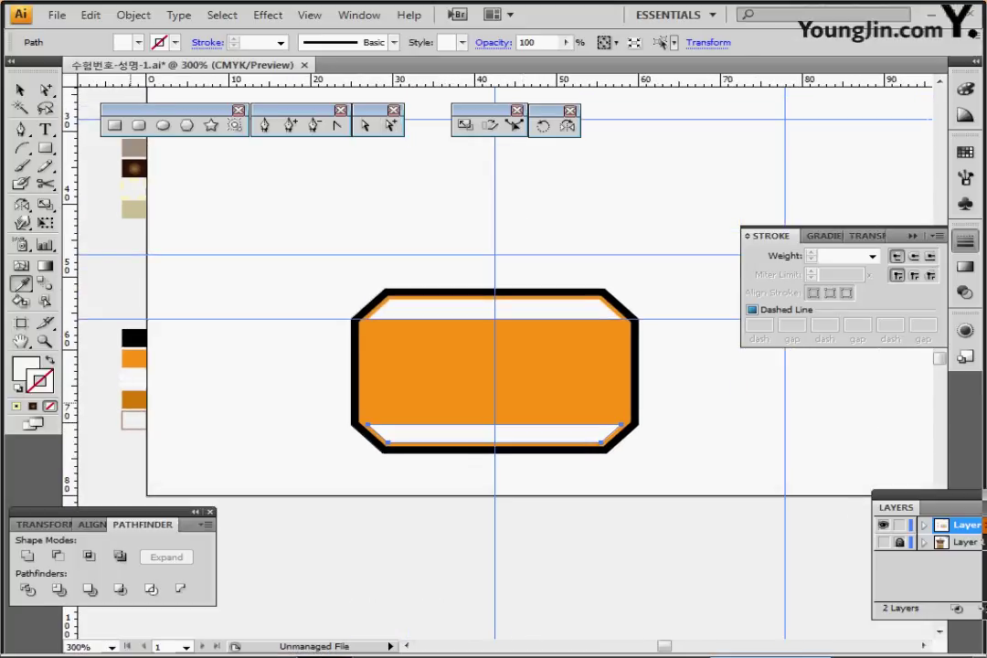
left_click(131, 400)
left_click(281, 263, "ctrl")
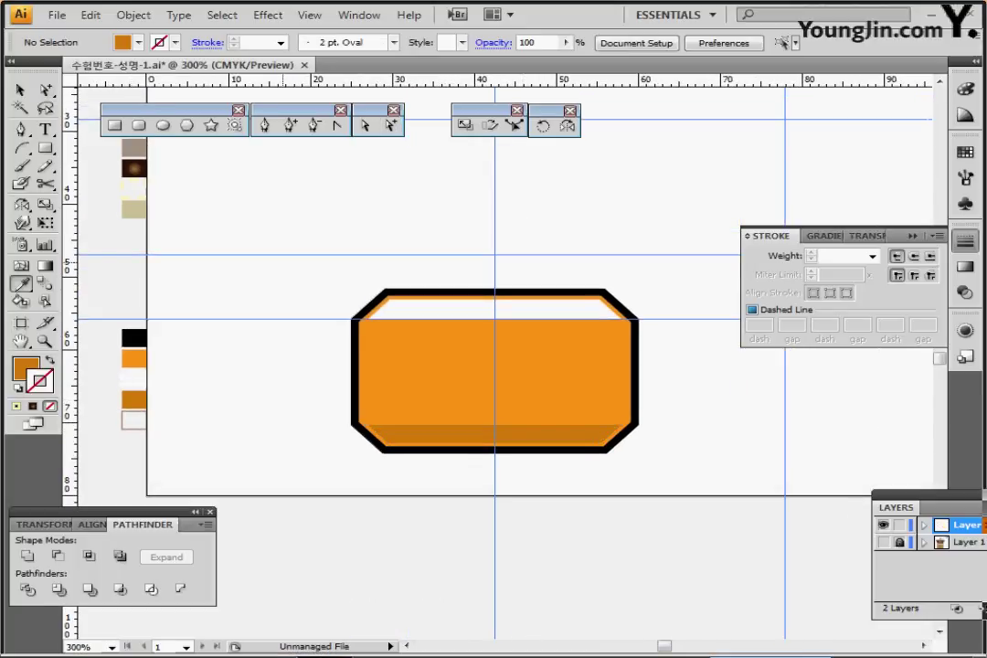
Sample the black swatch and create a 27 by 28 mm black rectangle over the body, starting above its upper-left corner
left_click(474, 340, "ctrl")
left_click_drag(474, 340, 517, 313)
left_click(95, 335, "ctrl")
left_click(228, 338, "ctrl")
left_click_drag(228, 339, 175, 339)
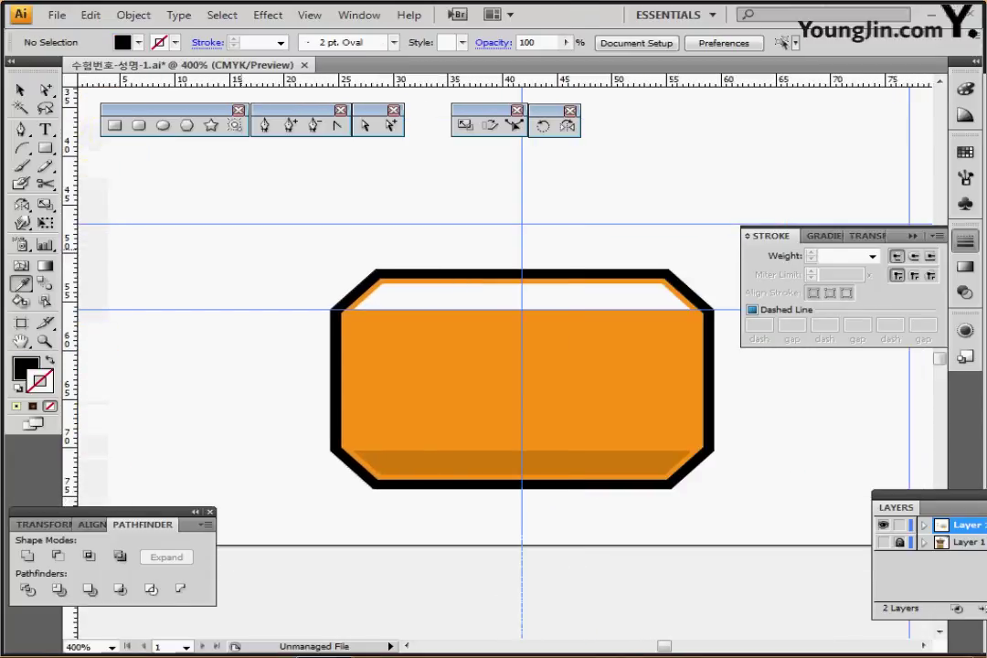
key("m")
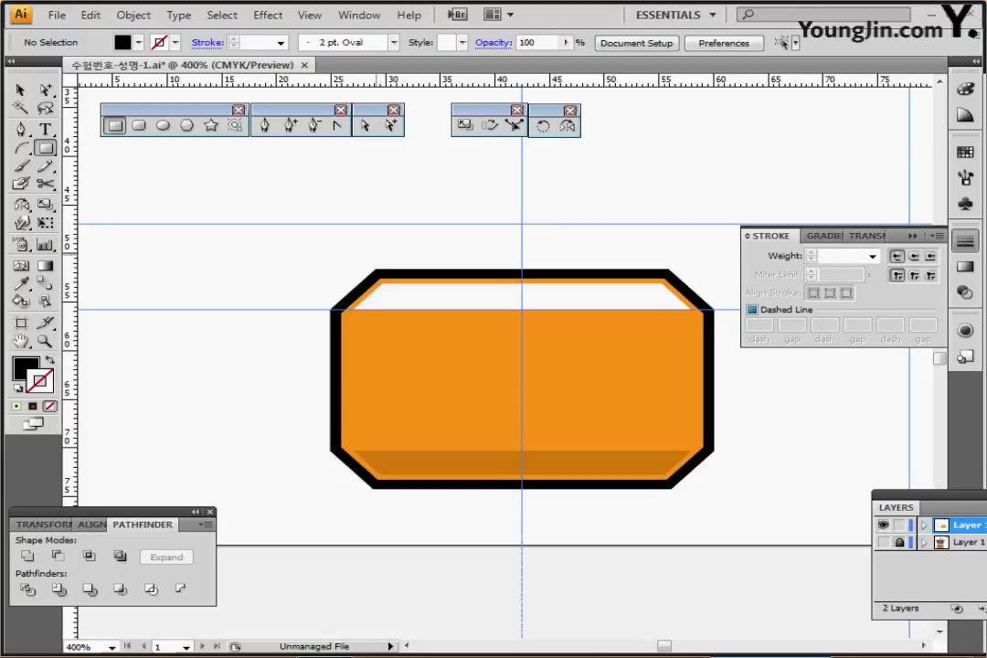
left_click(376, 252)
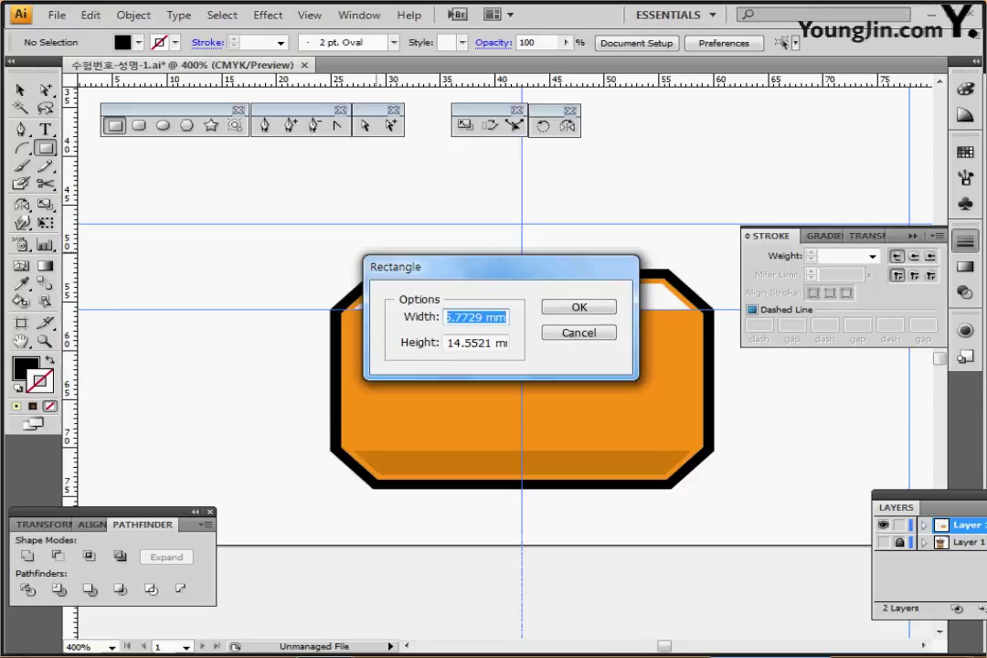
type("27")
key("Tab")
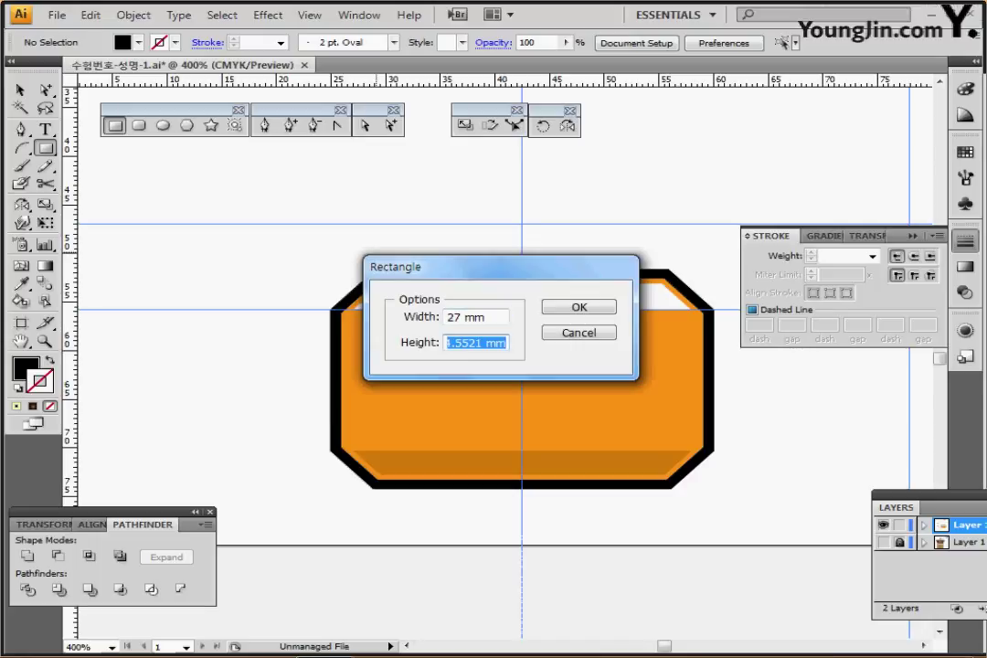
type("28")
key("Return")
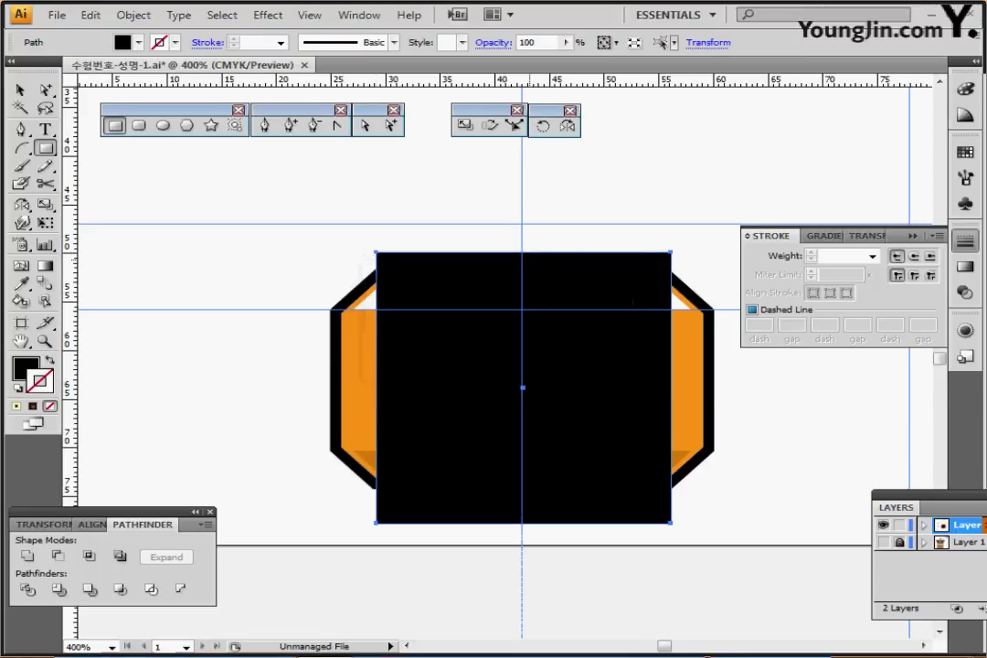
Nudge the black rectangle upward in outline display until it extends evenly above and below the body, and send it to the back
key("ctrl+y")
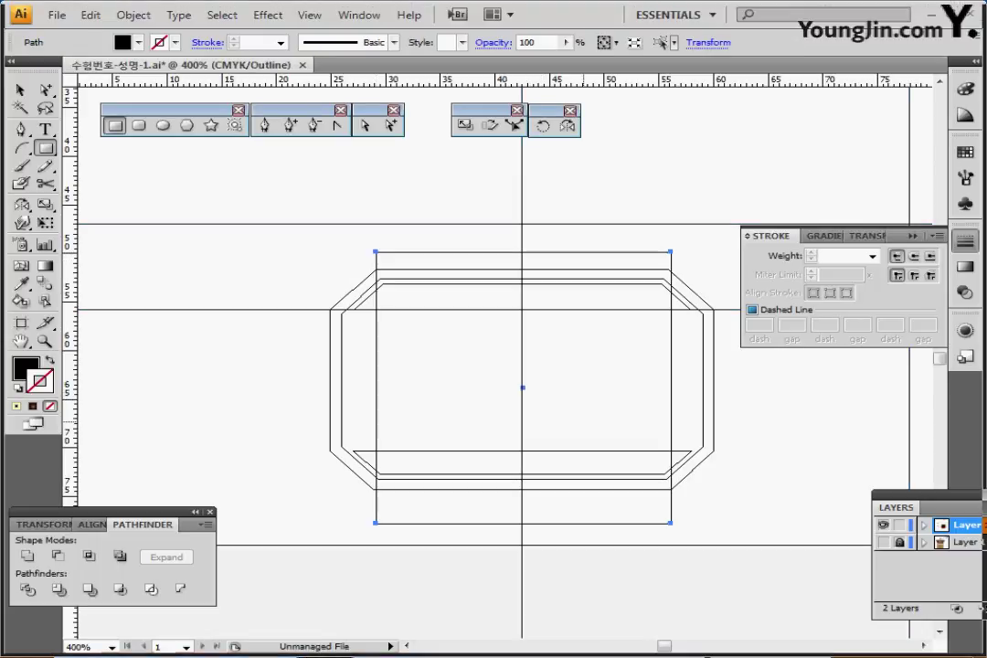
key("Up")
key("Up")
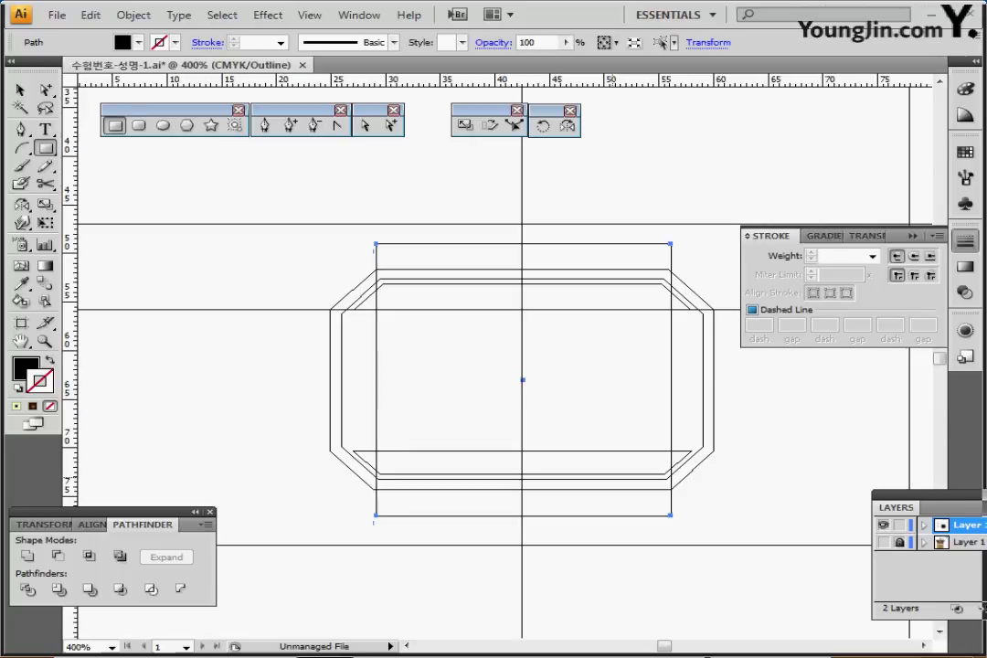
key("Up")
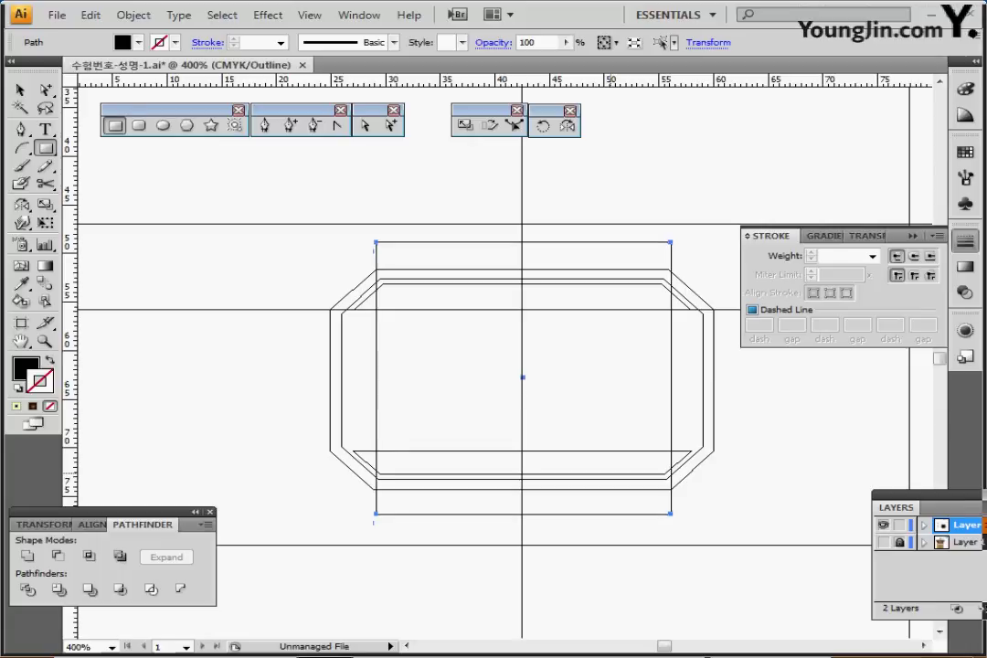
key("ctrl+y")
key("ctrl+shift+bracketleft")
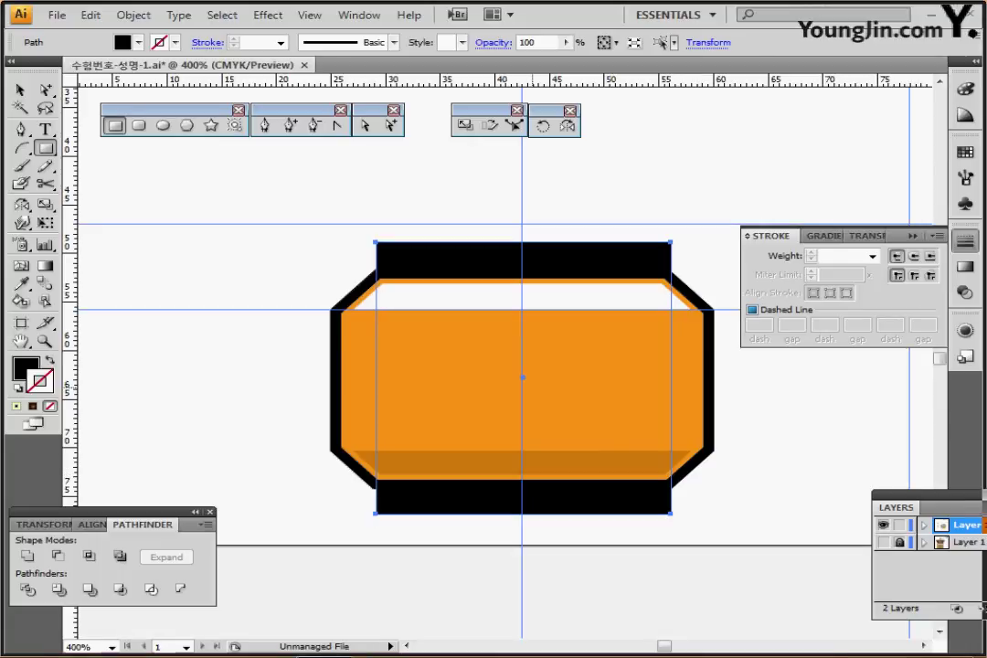
key("ctrl+shift+a")
scroll(512, 365, "right", 5)
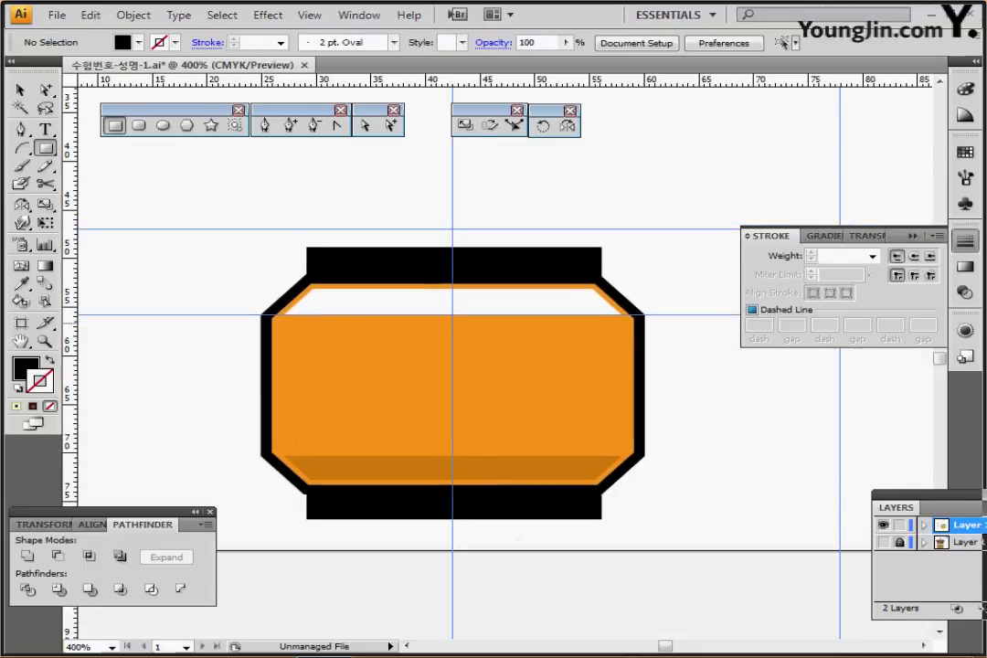
Align the black rectangle and all body shapes by their horizontal and vertical centres, and compare the result with the reference layer
left_click(528, 503, "ctrl")
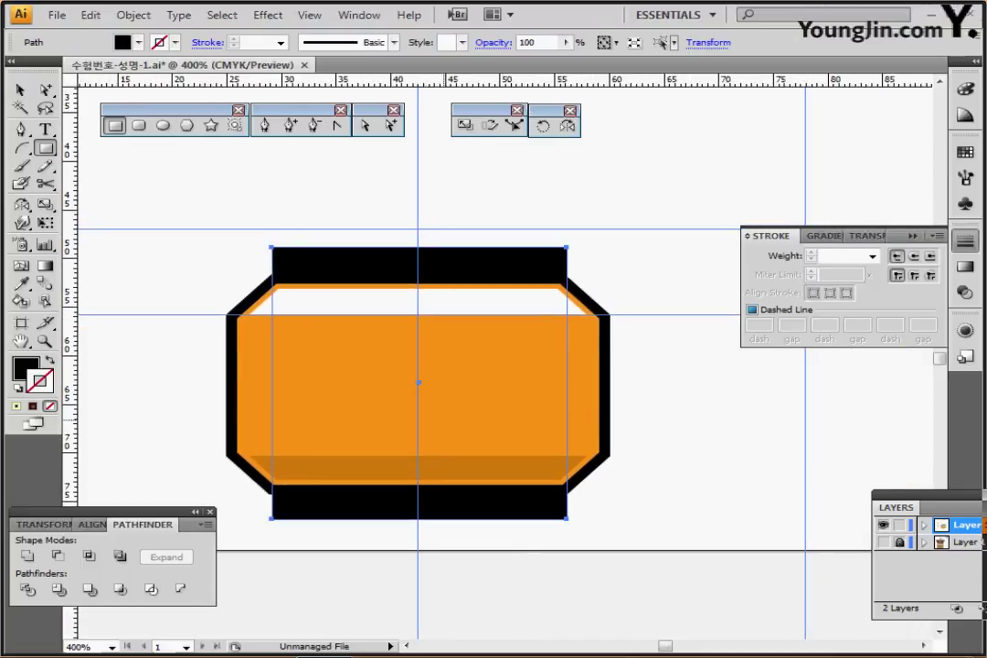
left_click(21, 90)
left_click_drag(226, 181, 521, 436)
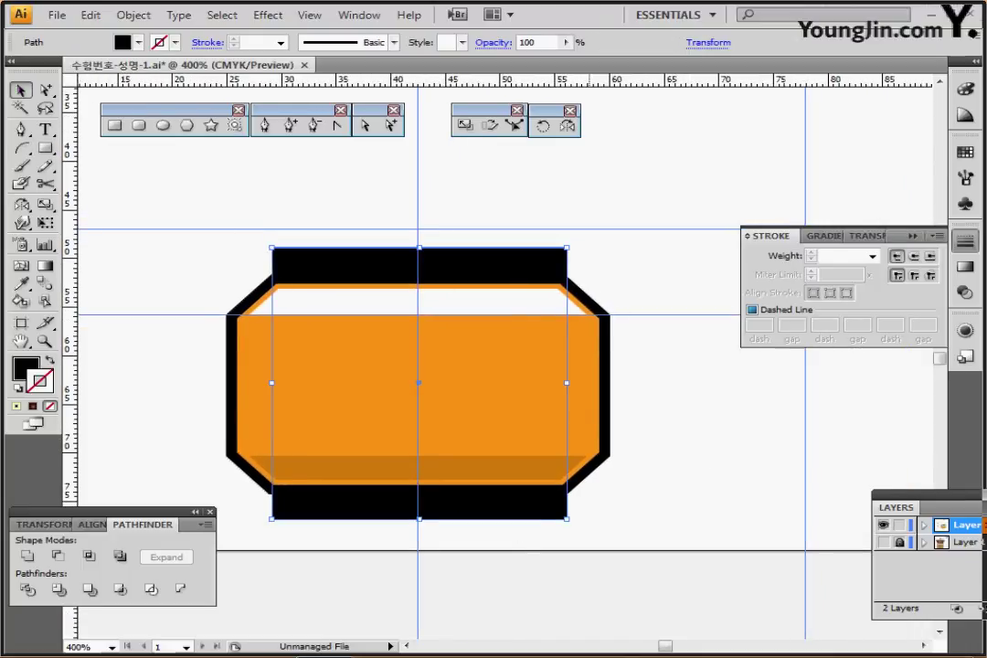
left_click(93, 524)
left_click(61, 554)
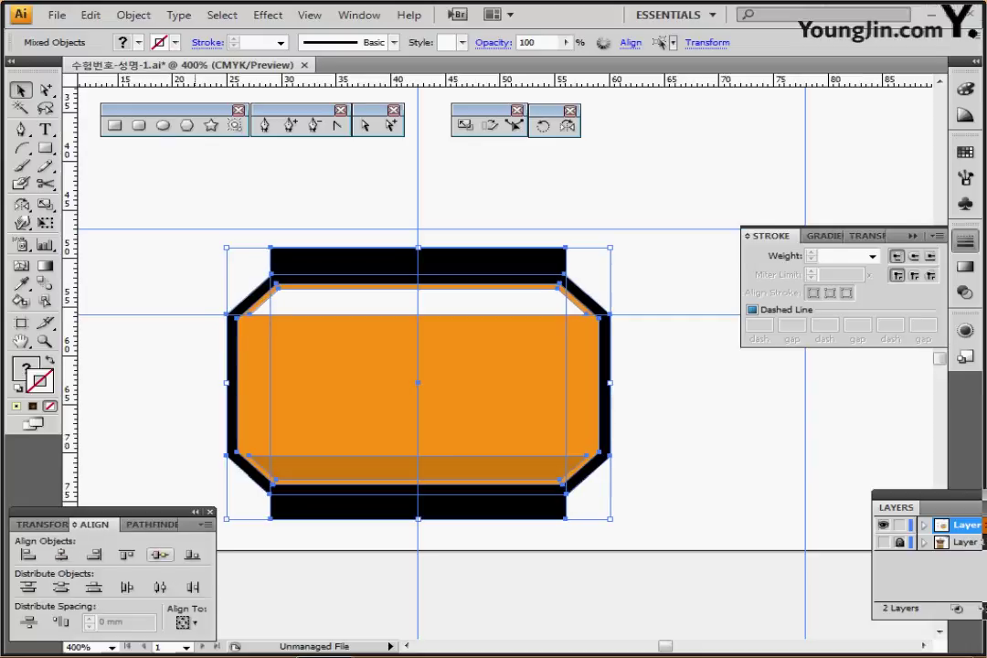
left_click(159, 555)
left_click(188, 244)
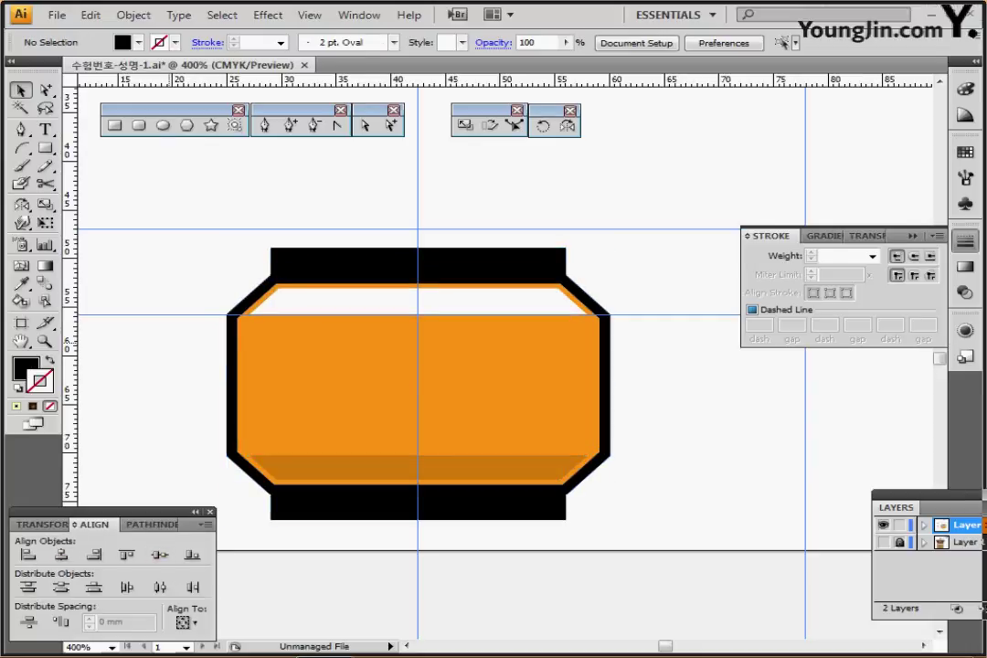
left_click_drag(188, 247, 512, 535)
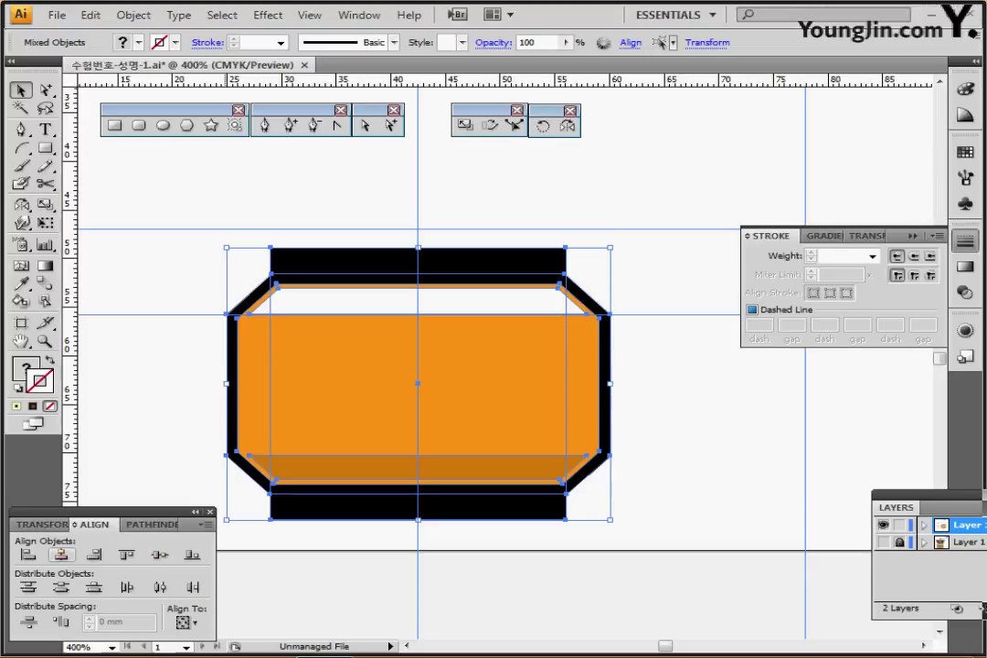
key("ctrl+shift+a")
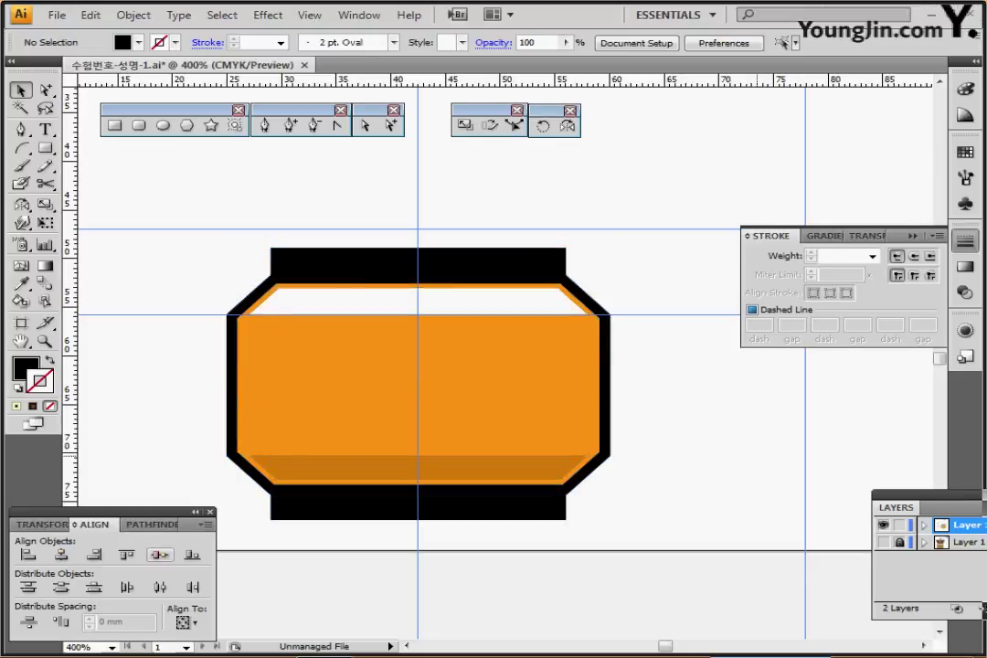
left_click(882, 542)
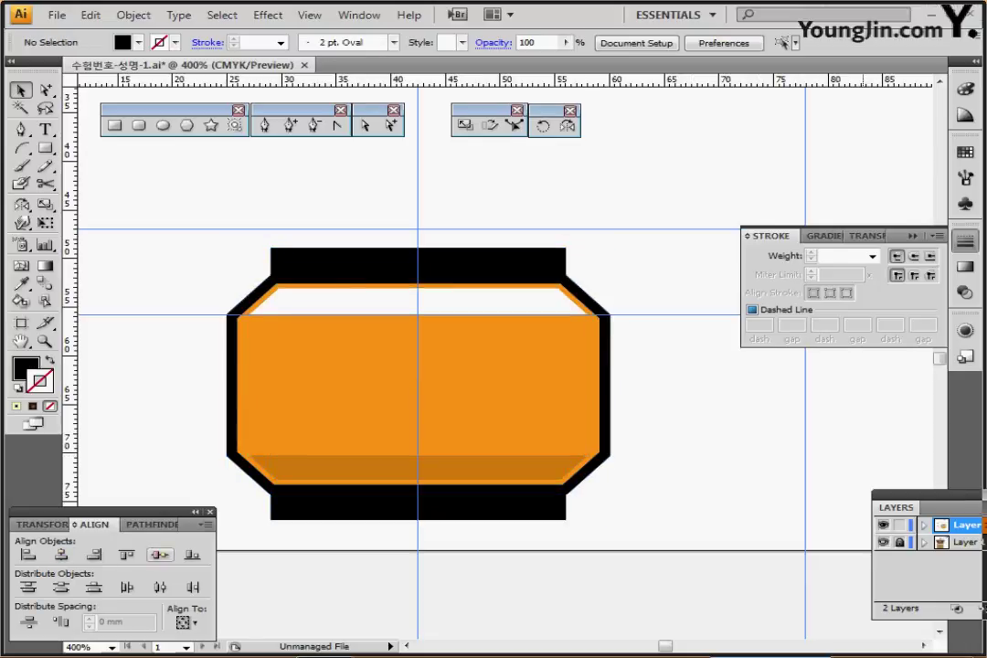
left_click(882, 542, "ctrl")
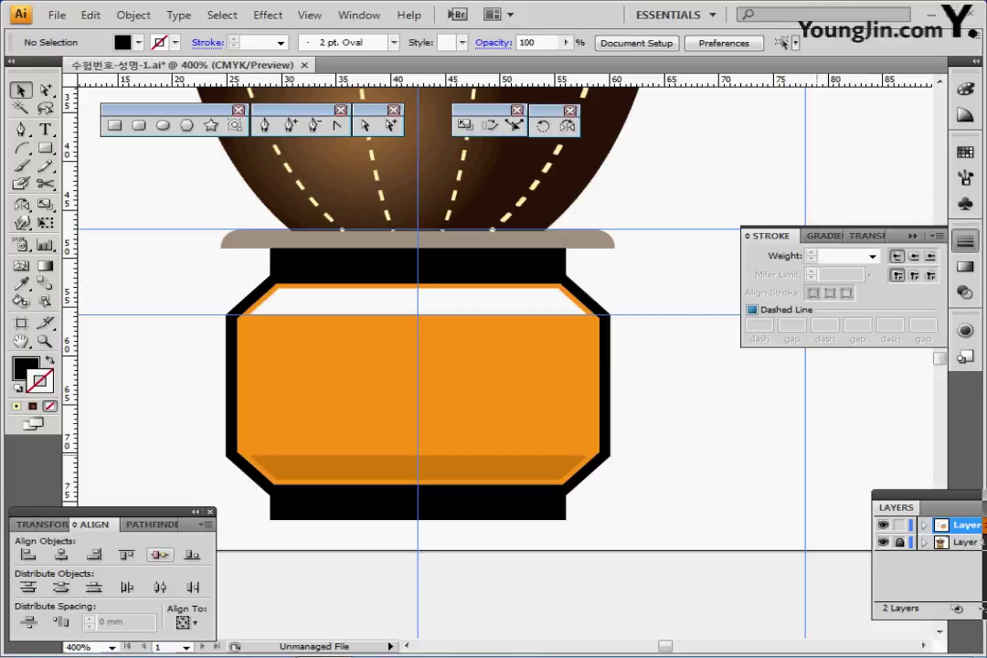
left_click(883, 541)
Create a 20 by 10 mm black ellipse centred on the vertical guide in the middle of the orange body
left_click_drag(511, 338, 517, 372)
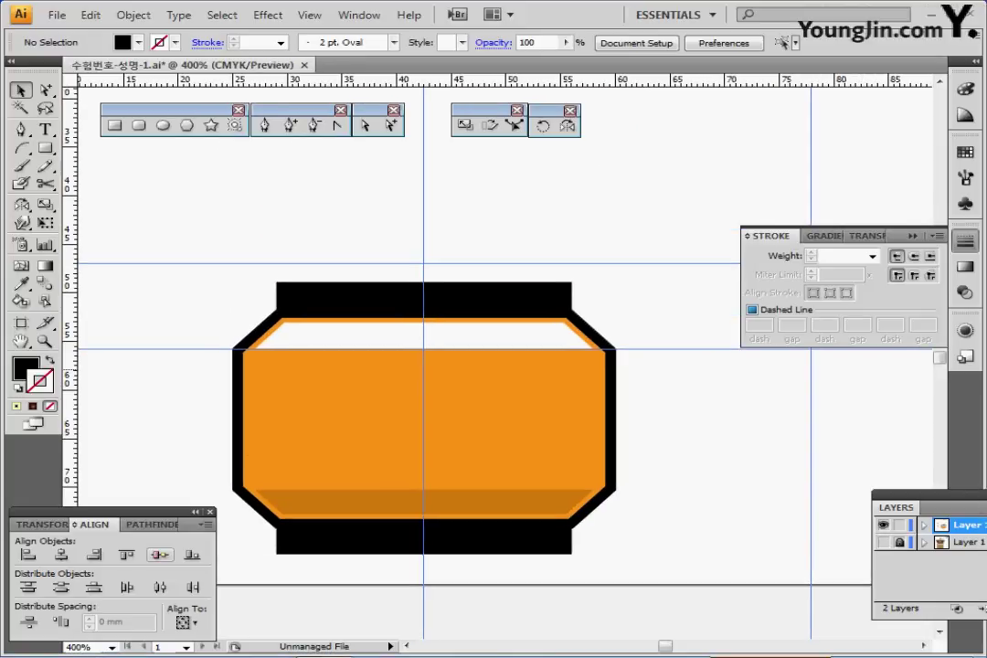
left_click(163, 126)
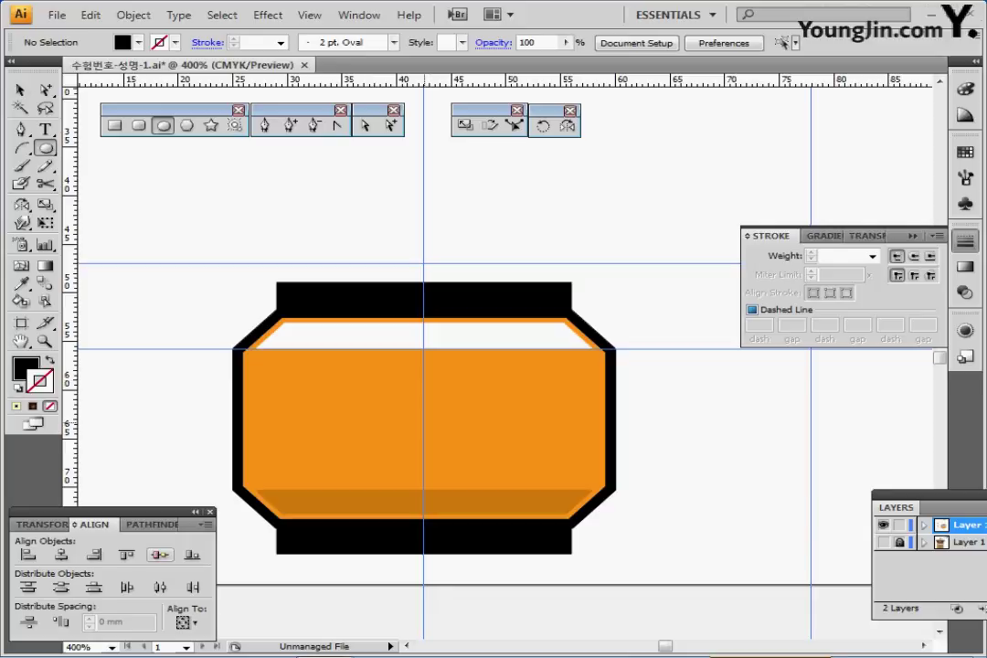
left_click(424, 423)
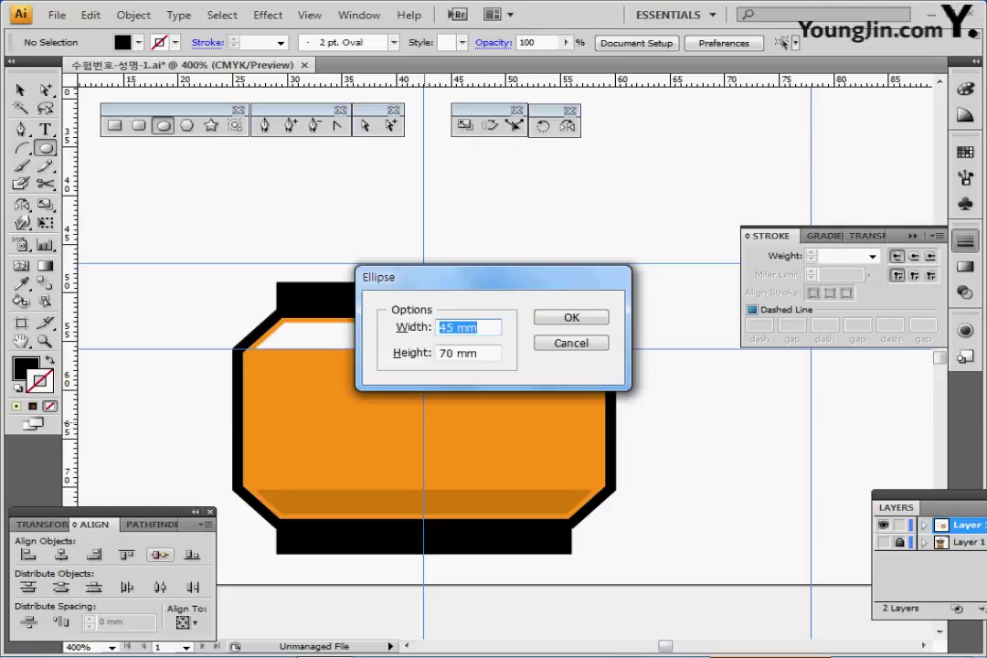
type("20")
key("Tab")
type("10")
key("Return")
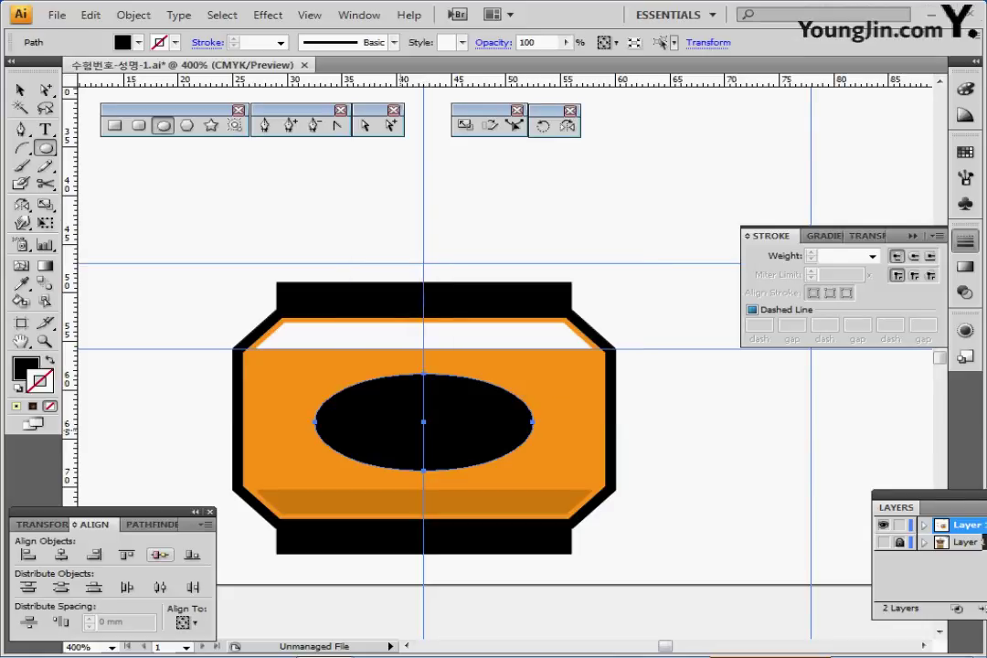
Offset the path of the black ellipse on the orange body by -1 mm
left_click(133, 15)
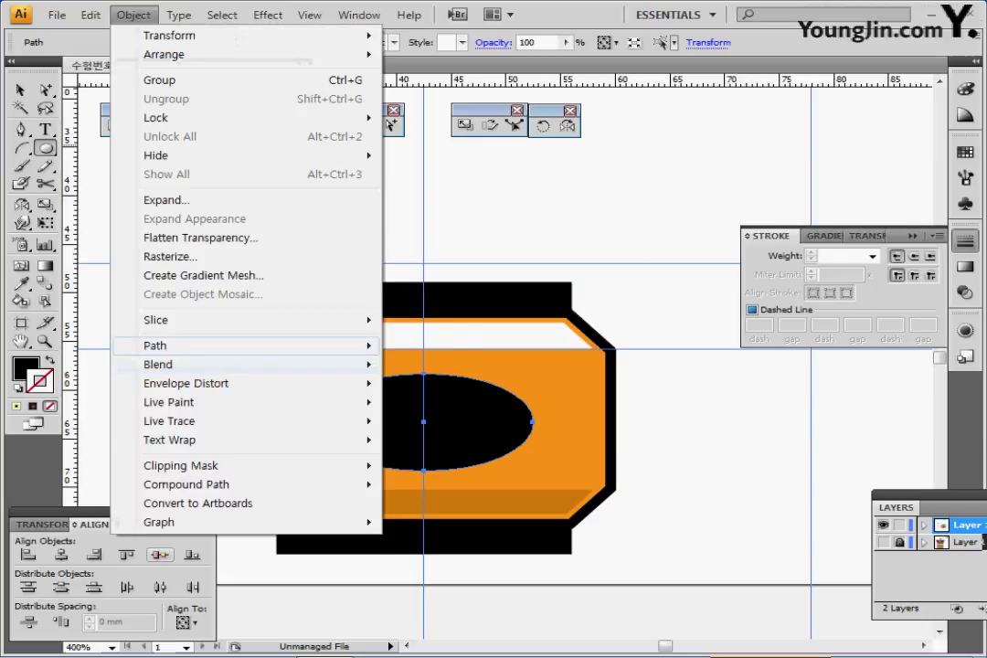
mouse_move(228, 345)
left_click(443, 408)
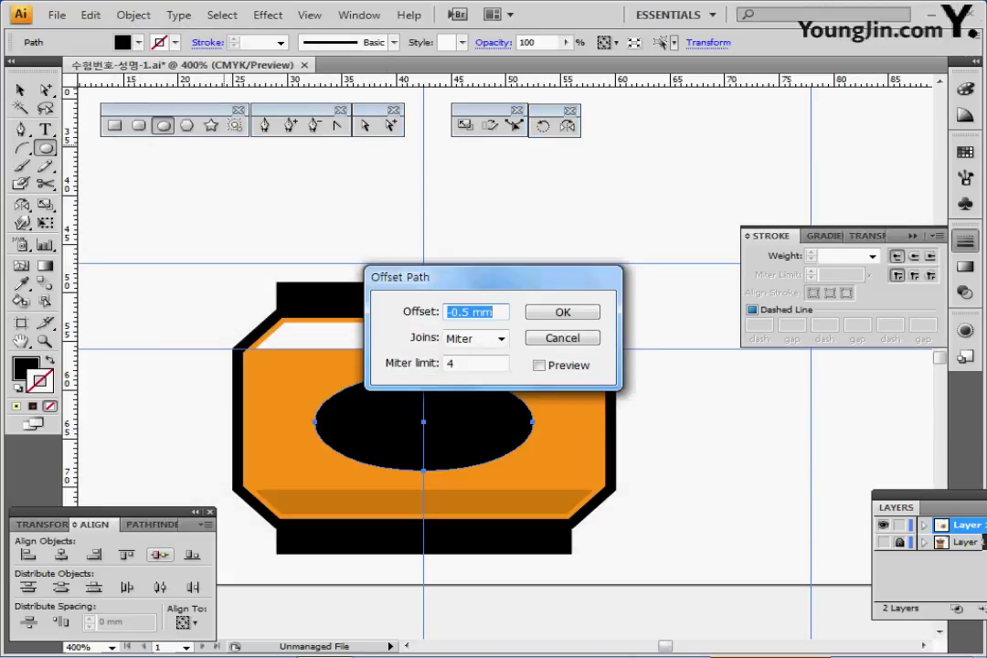
type("-1")
key("Return")
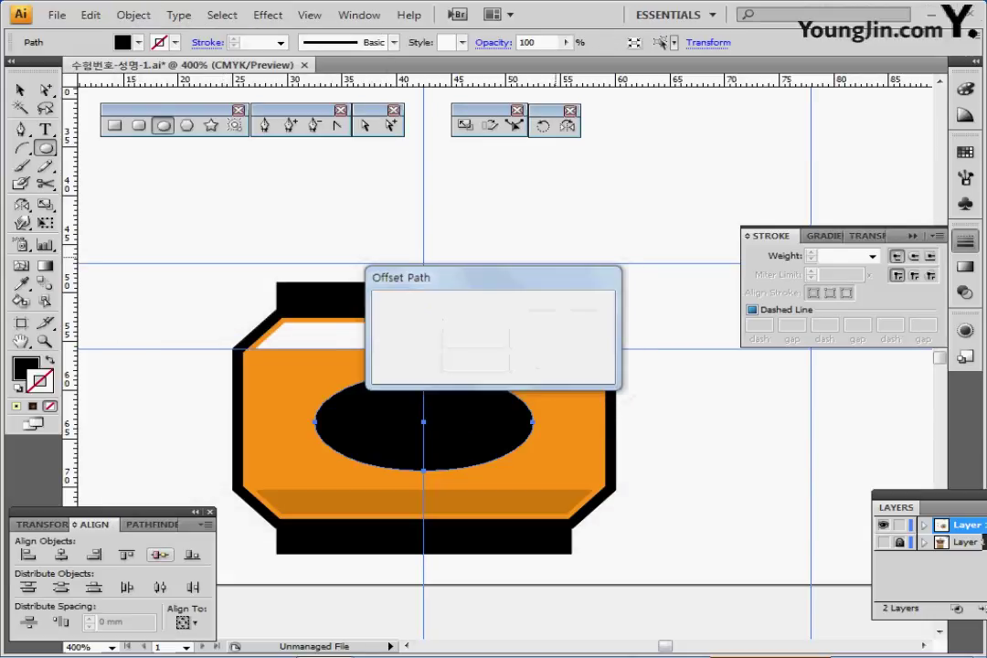
Sample the outlined swatch onto the inner offset ellipse, giving it no fill and a 0.5 pt taupe stroke
key("ctrl+minus")
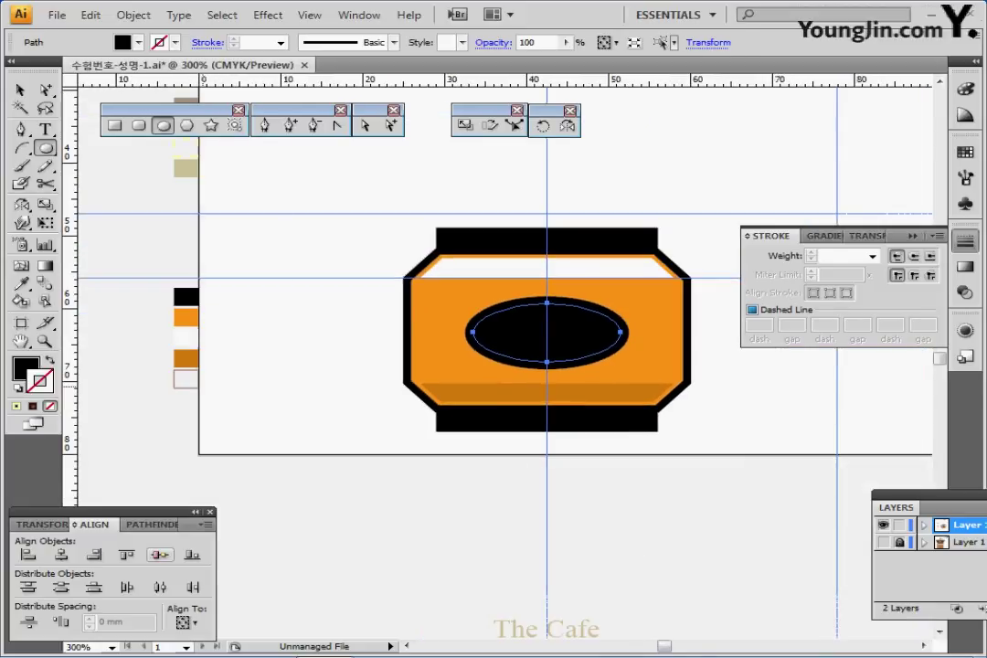
key("i")
left_click(177, 387)
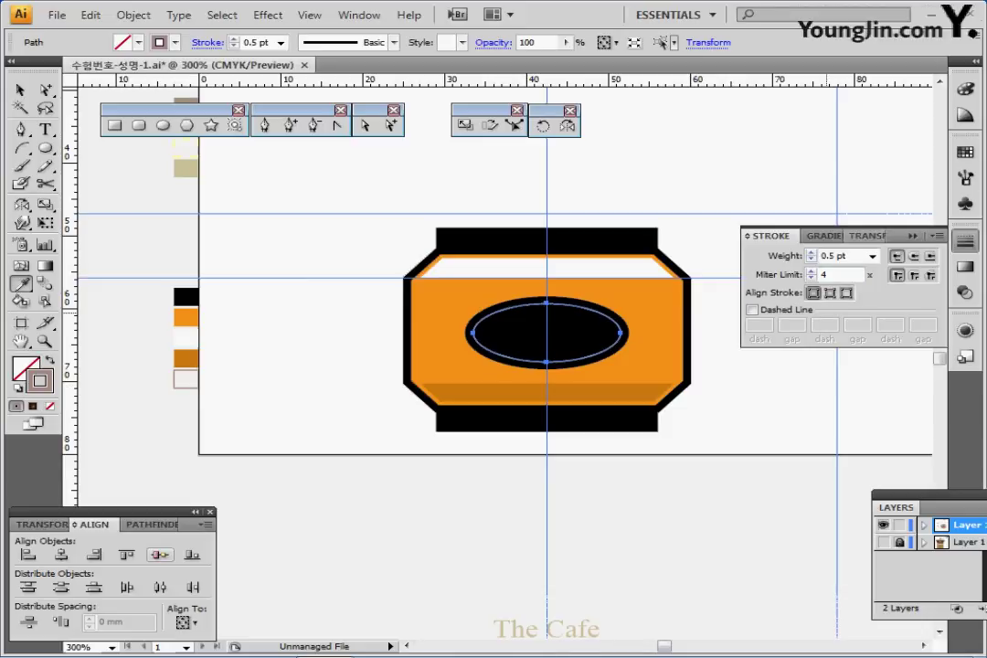
left_click(965, 241)
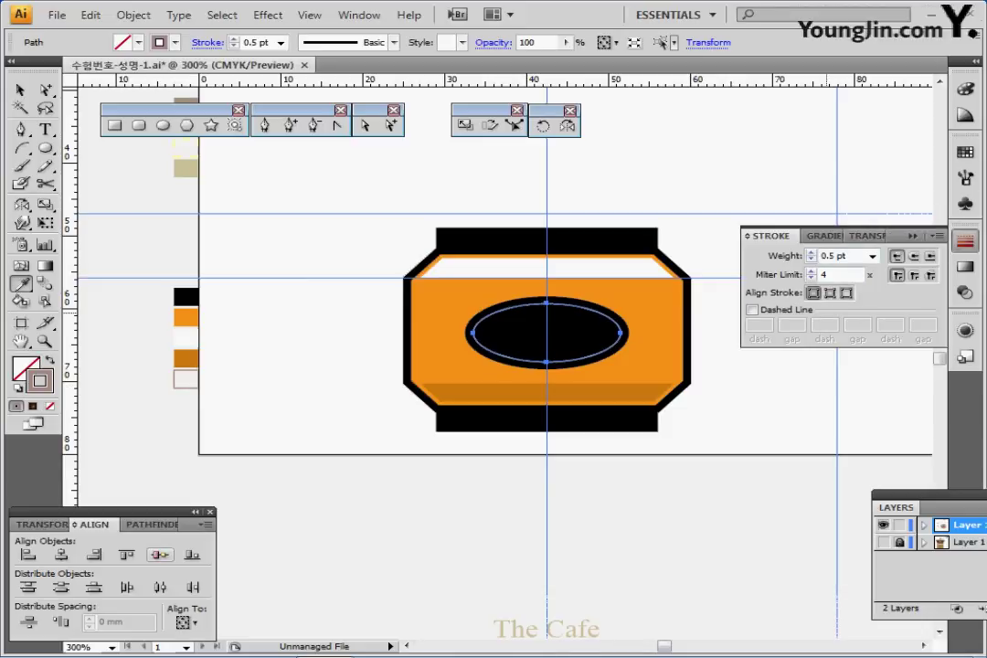
left_click(964, 241)
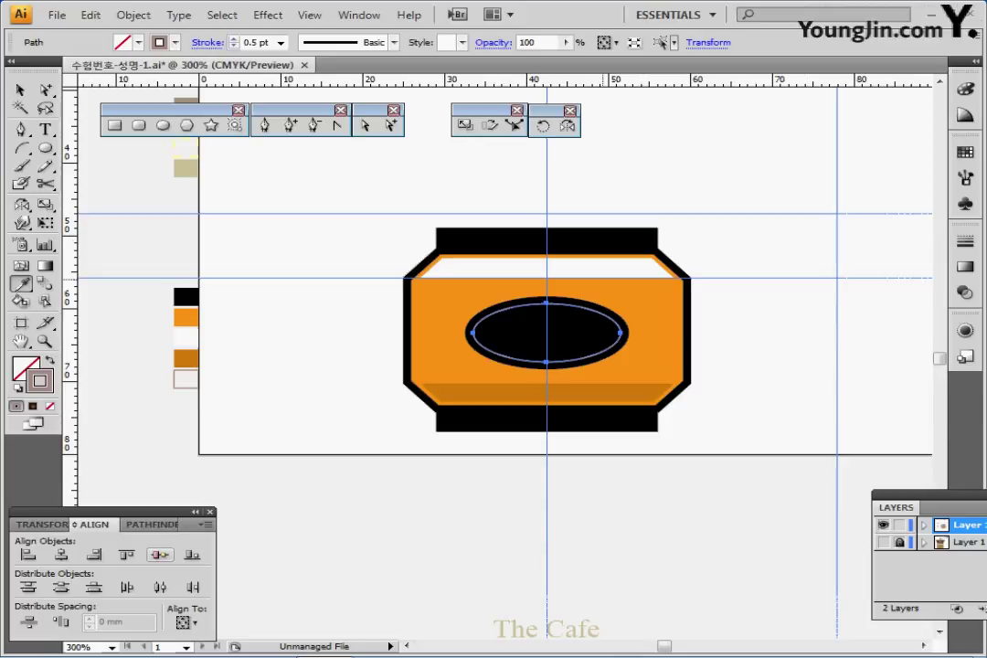
left_click(607, 293, "ctrl")
left_click_drag(619, 314, 590, 259)
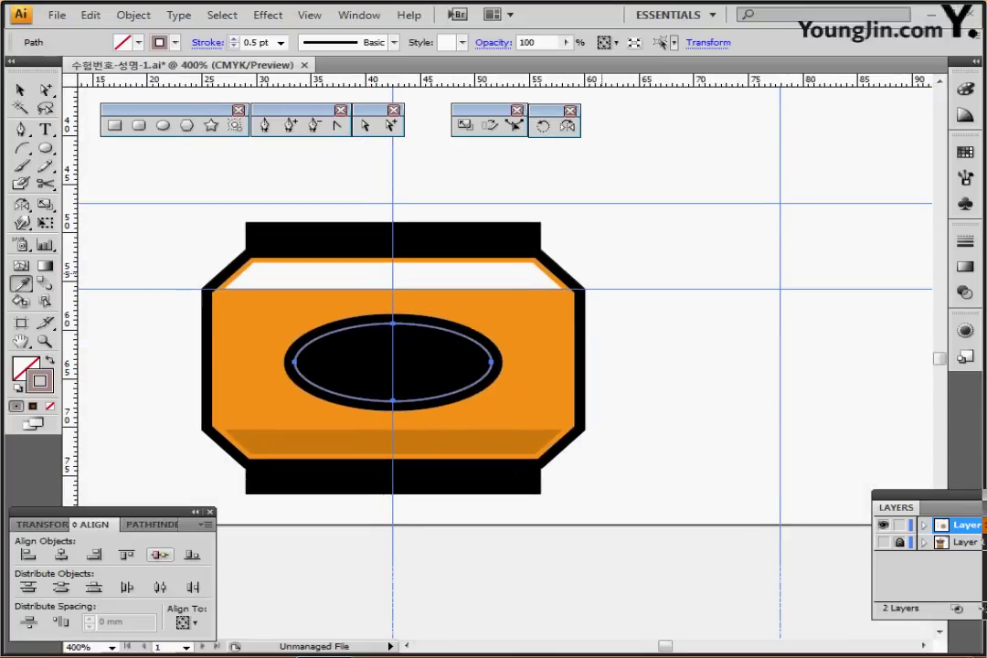
scroll(493, 302, "left", 1)
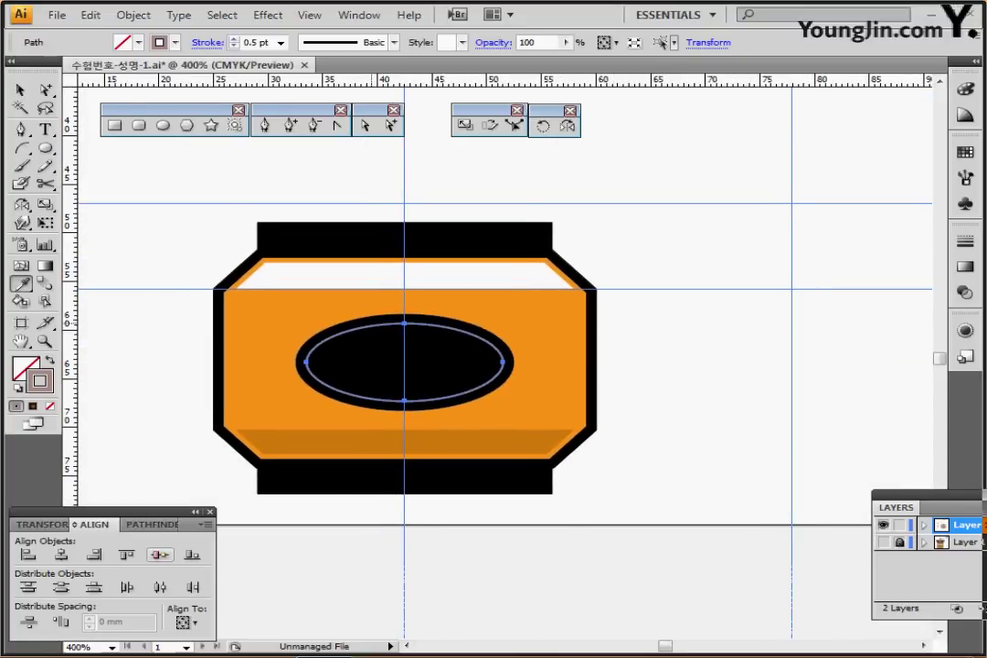
Sample the taupe swatch and draw a rounded rectangle about 36 by 4.5 mm over the reference collar, starting at the horizontal guide
left_click(378, 319, "ctrl+alt")
left_click(265, 201, "ctrl")
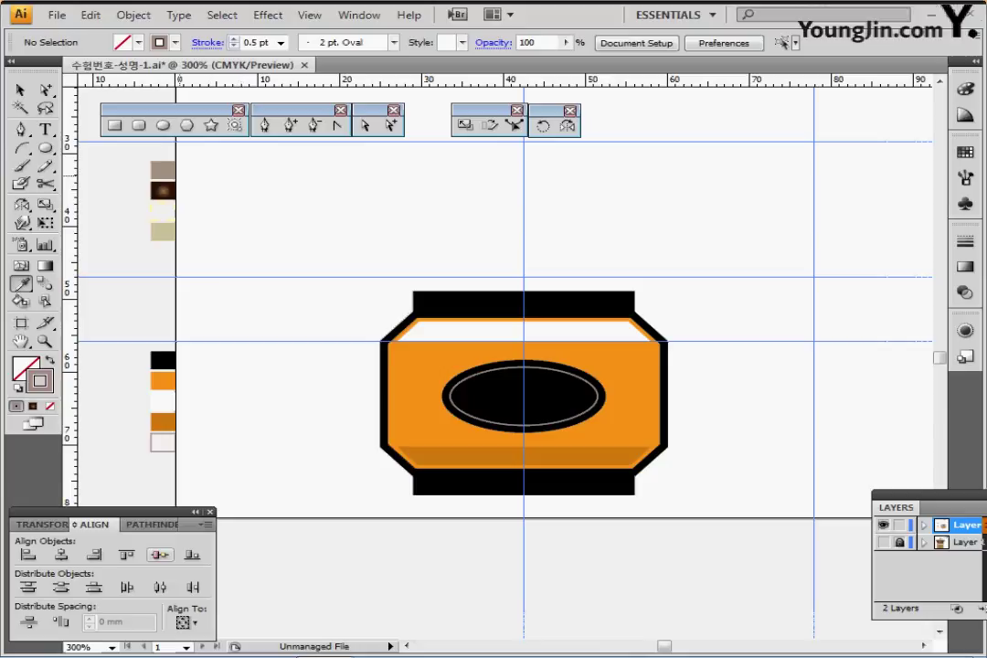
left_click(160, 169, "ctrl")
left_click(274, 201, "ctrl")
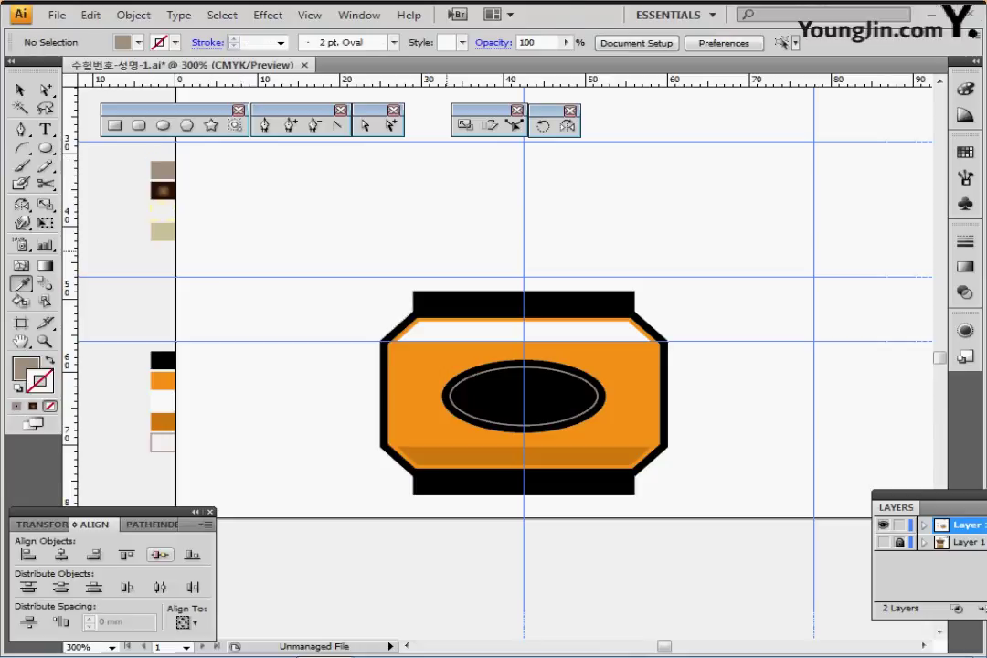
key("ctrl+plus")
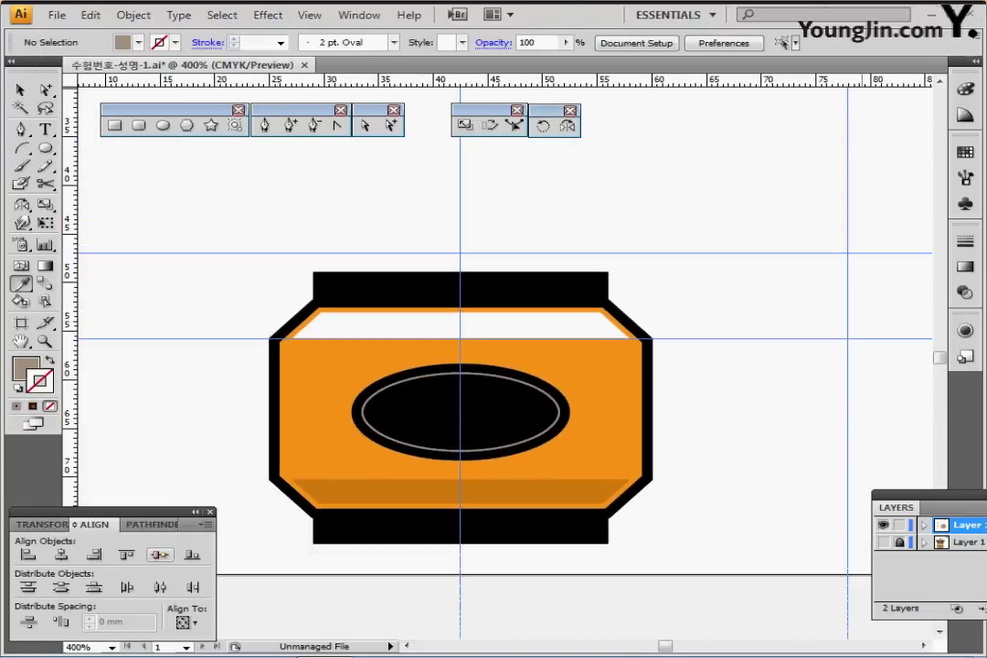
key("ctrl+y")
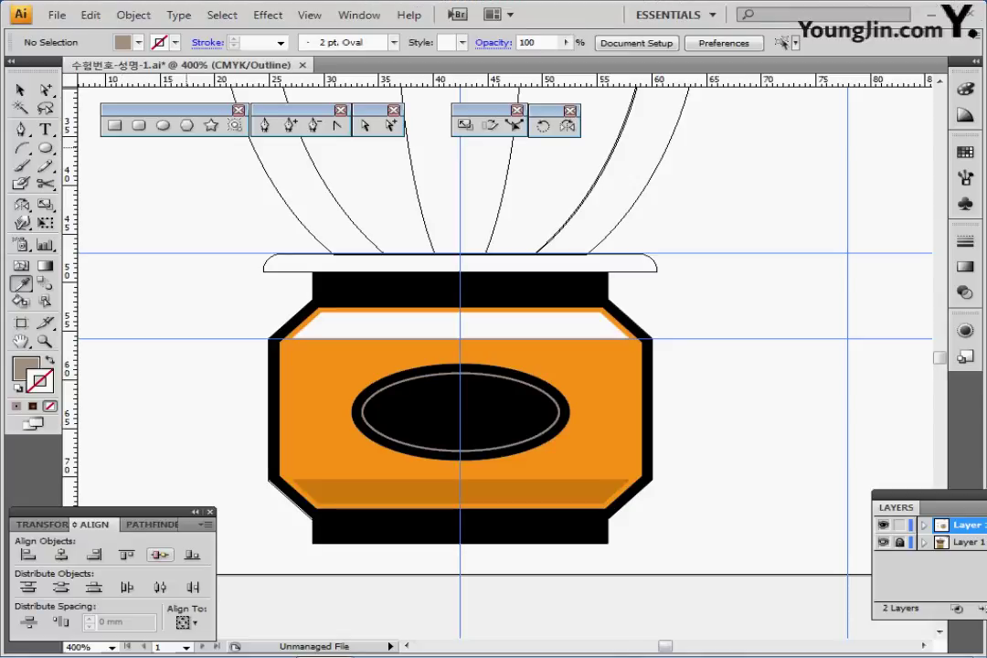
left_click(138, 125)
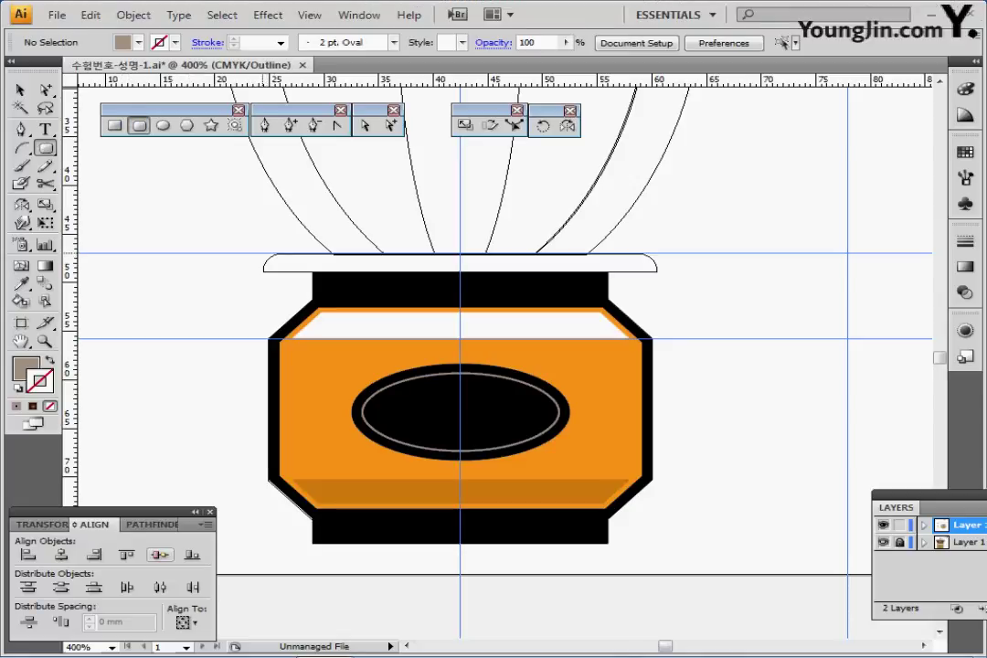
left_click_drag(264, 255, 658, 303)
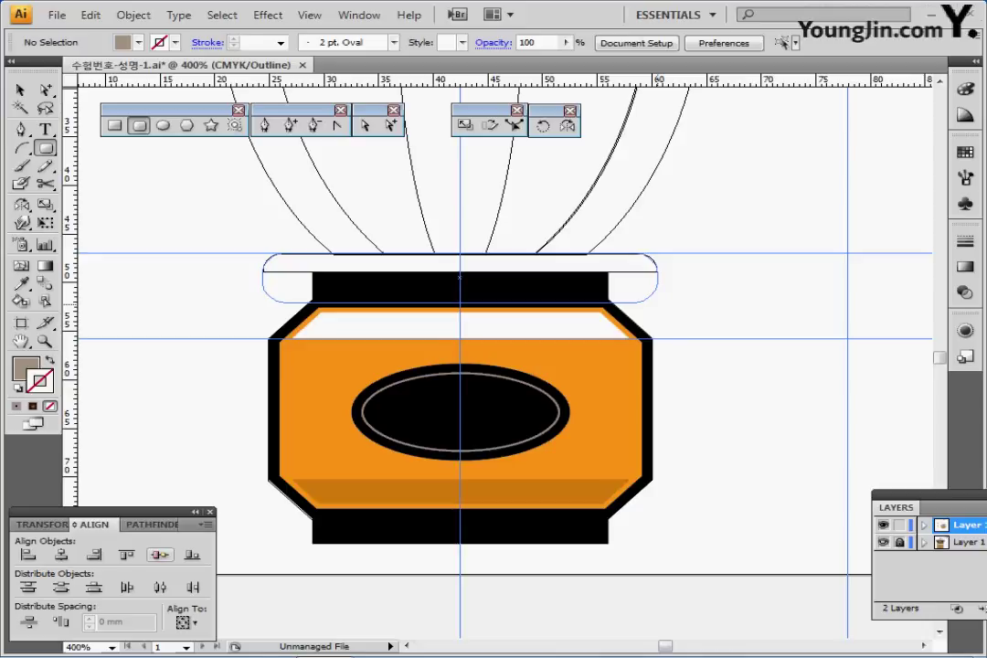
left_click_drag(657, 302, 658, 303)
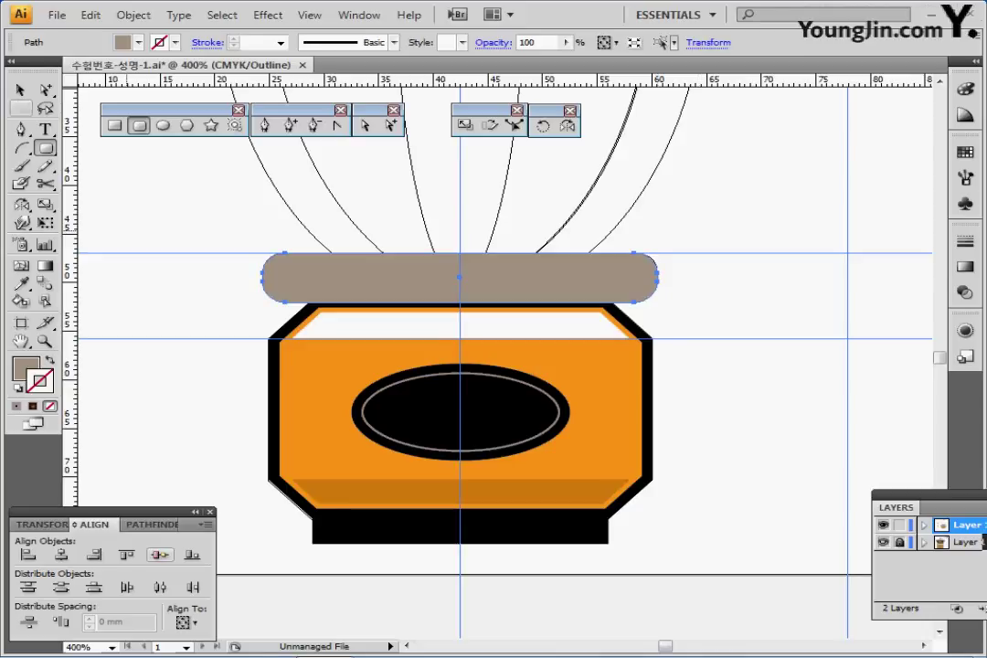
key("ctrl")
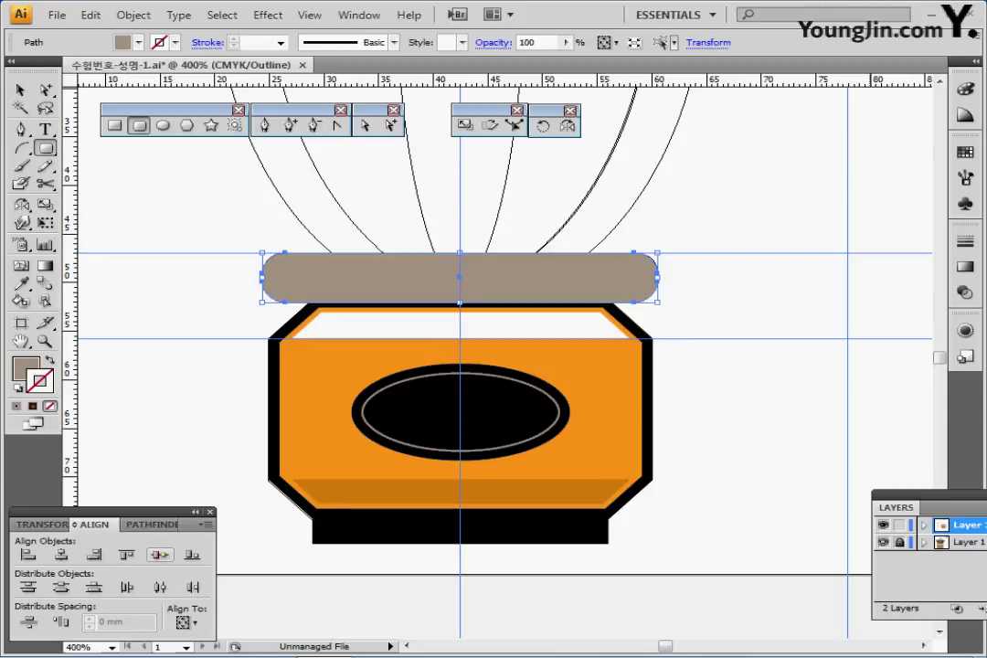
Draw a wider rectangle over the lower part of the taupe rounded rectangle and subtract it, leaving the collar with rounded upper corners
key("ctrl+y")
key("m")
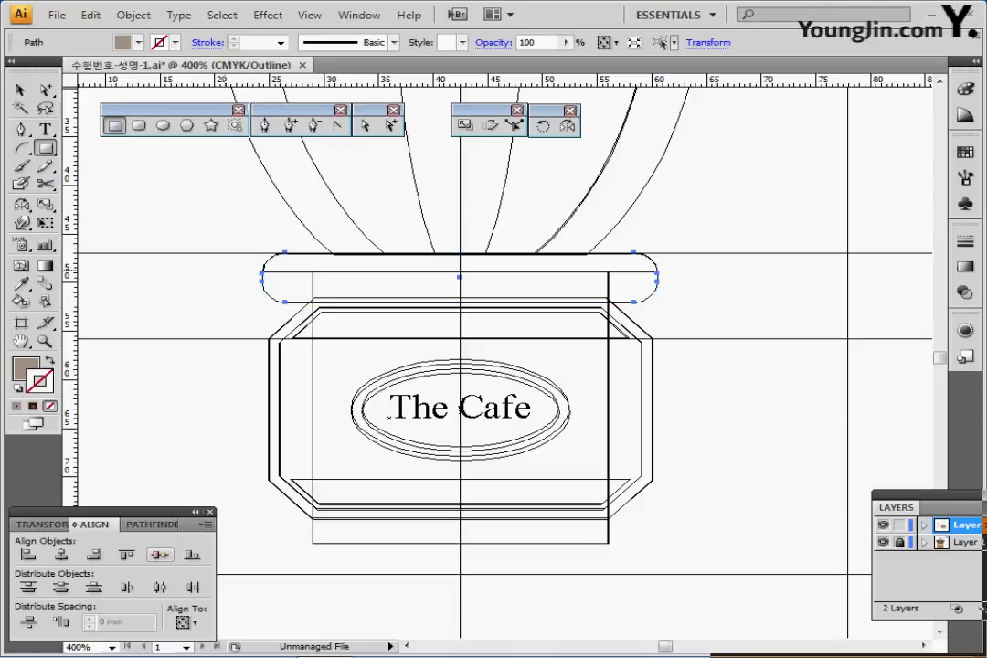
left_click_drag(225, 270, 692, 321)
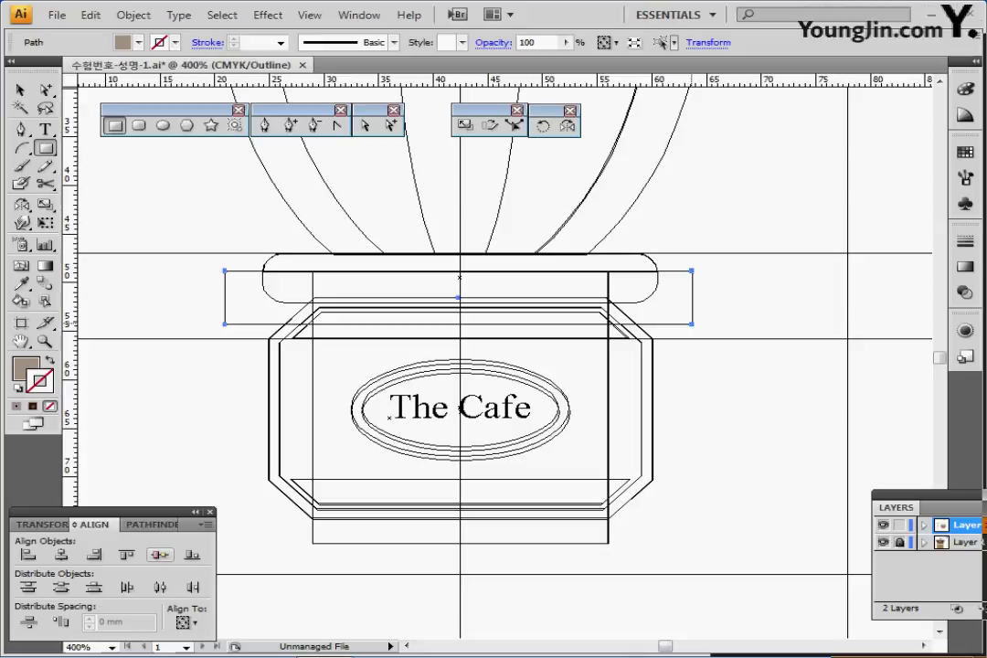
key("ctrl+y")
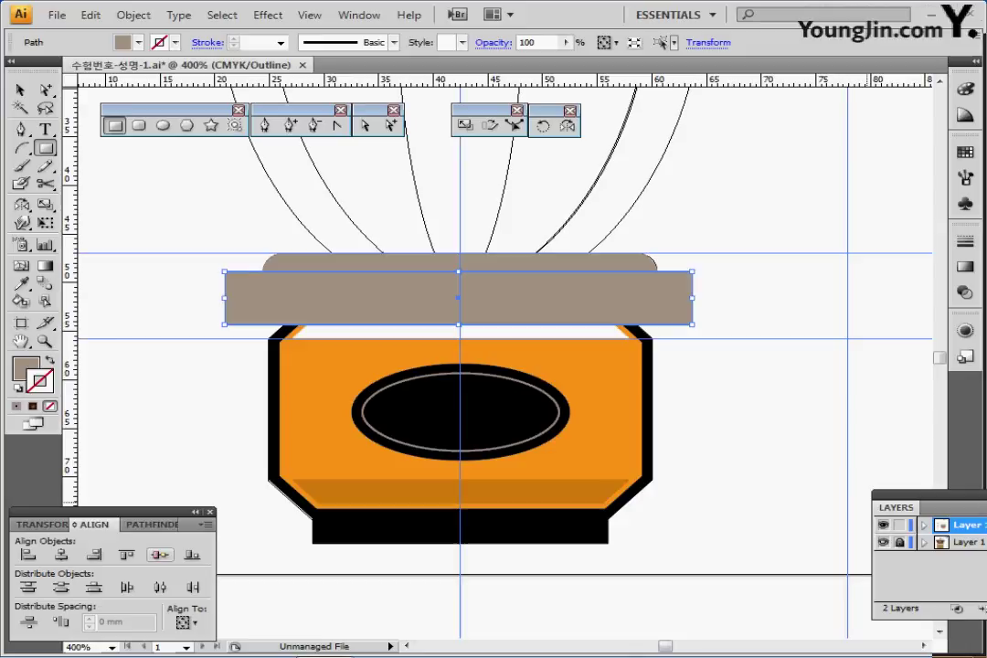
left_click(588, 261, "ctrl+shift")
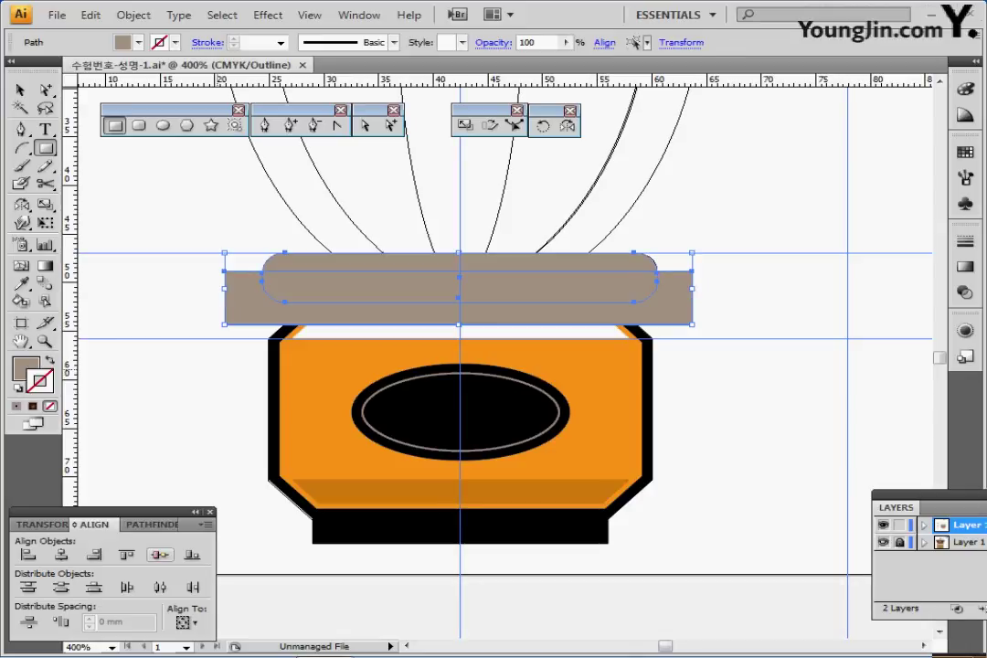
left_click(148, 525)
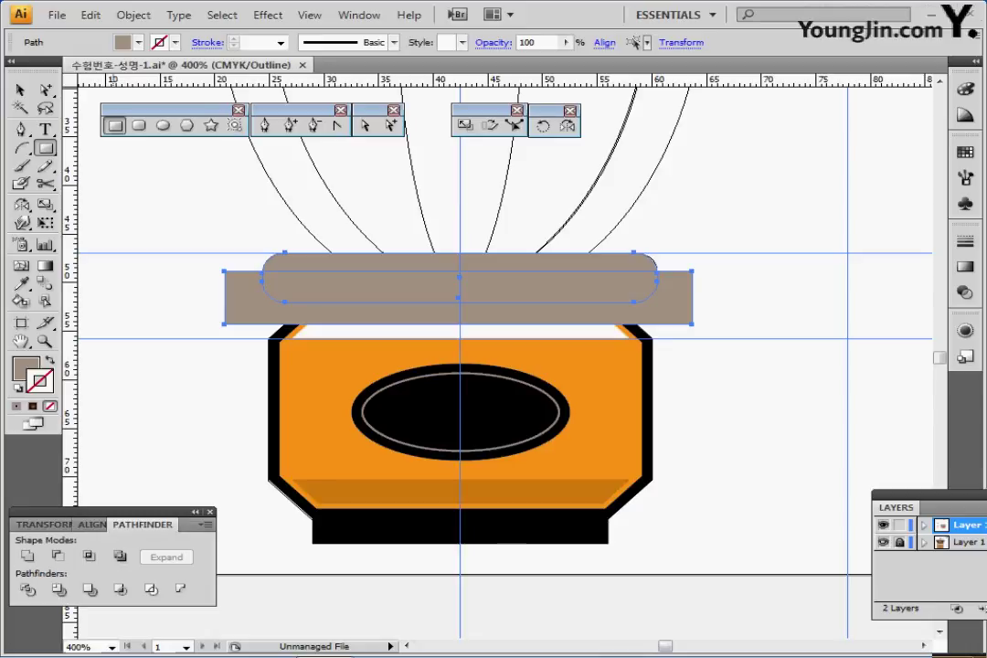
left_click(58, 555)
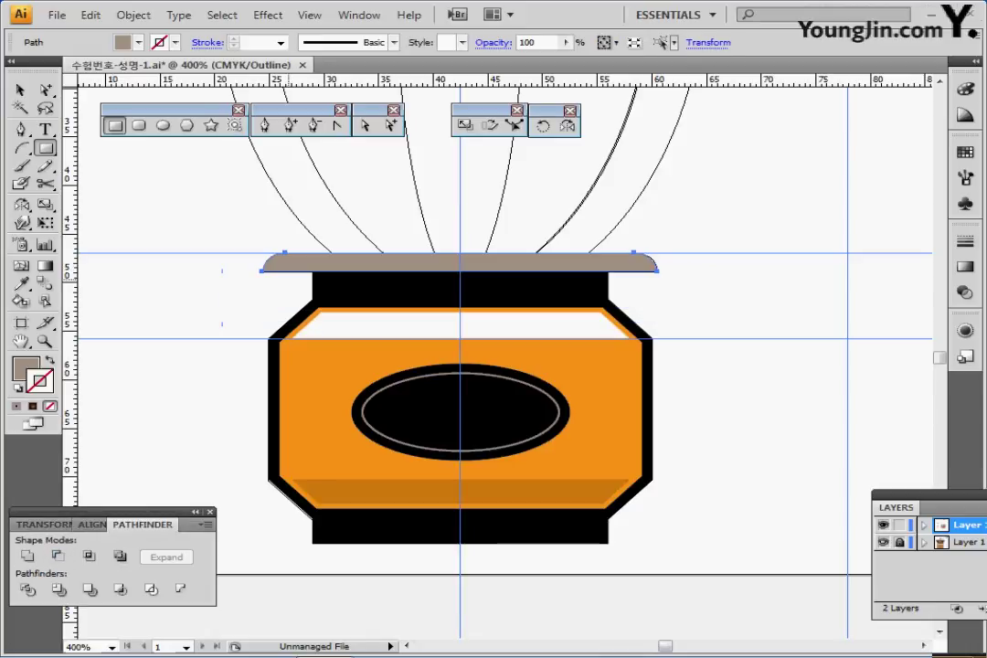
key("ctrl+shift+a")
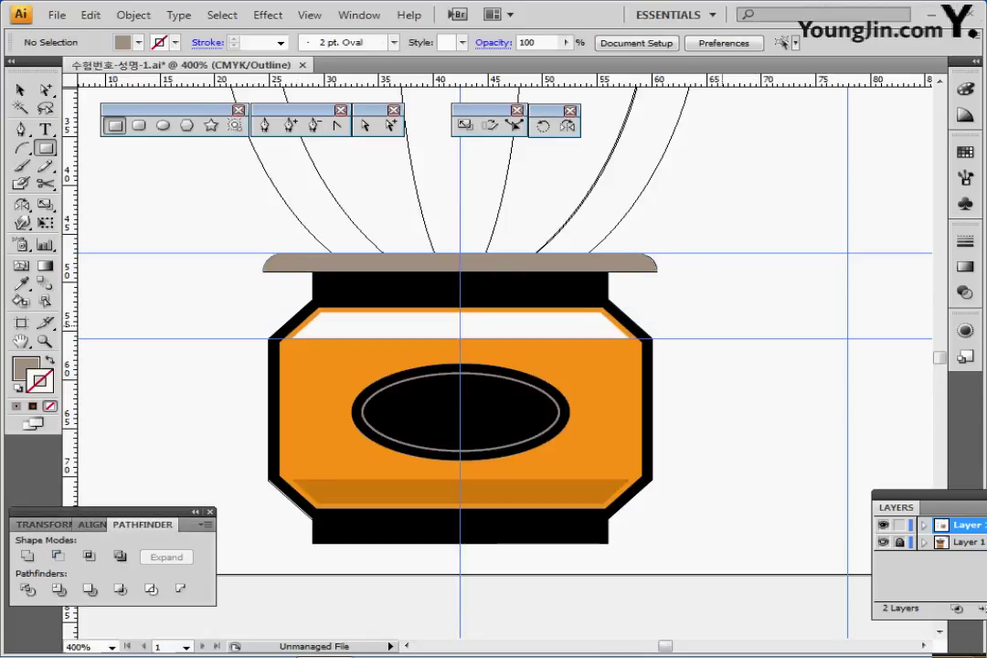
Hide the reference layer and place the "The Cafe" text from below the artboard in the centre of the oval label
key("ctrl+minus")
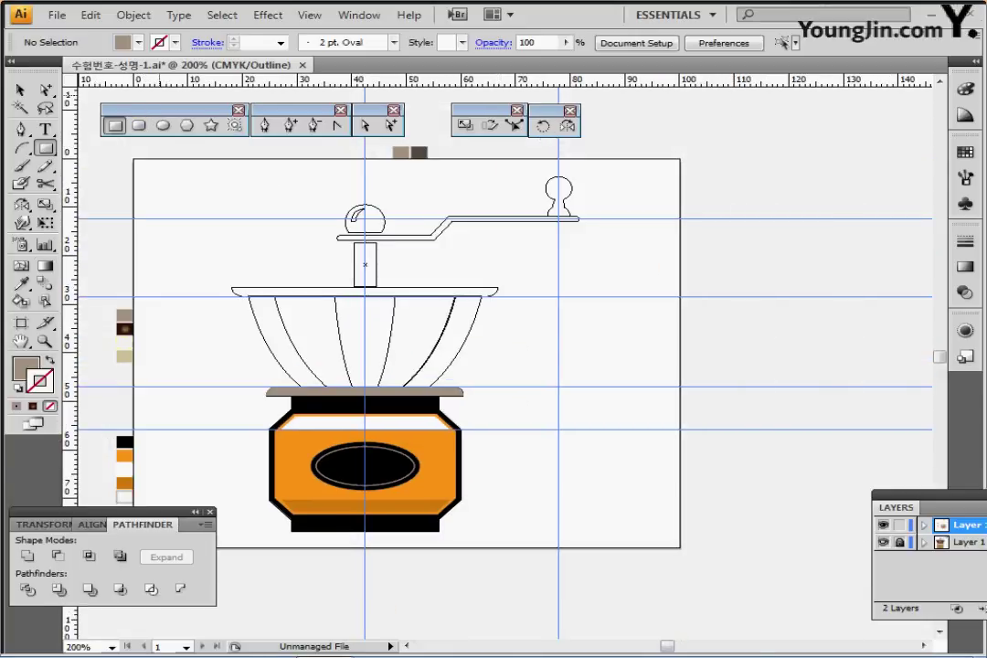
left_click(162, 126)
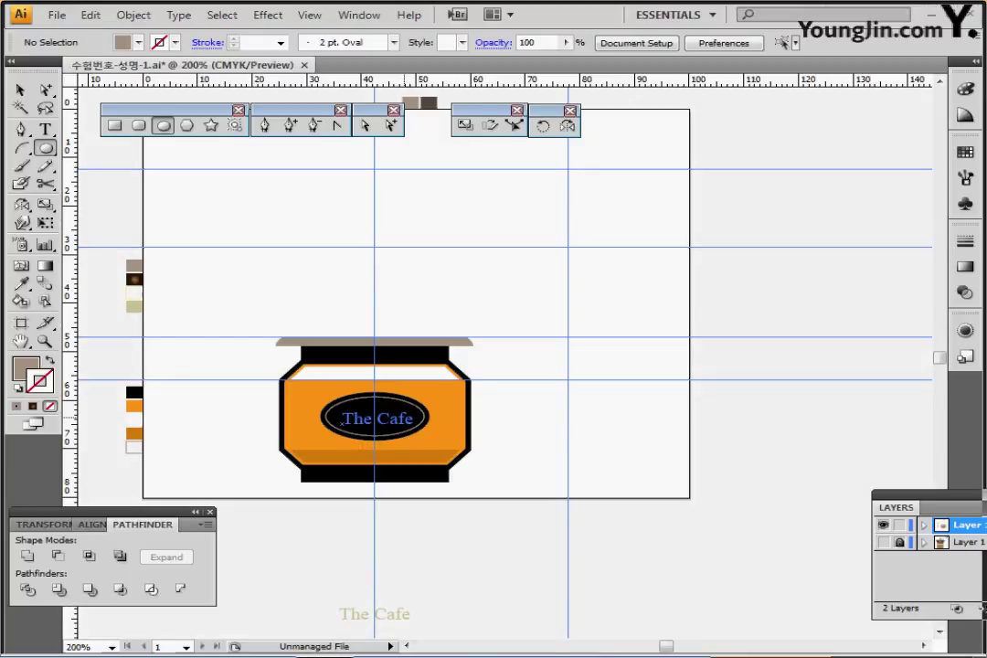
left_click_drag(404, 418, 328, 468)
left_click(404, 443, "ctrl")
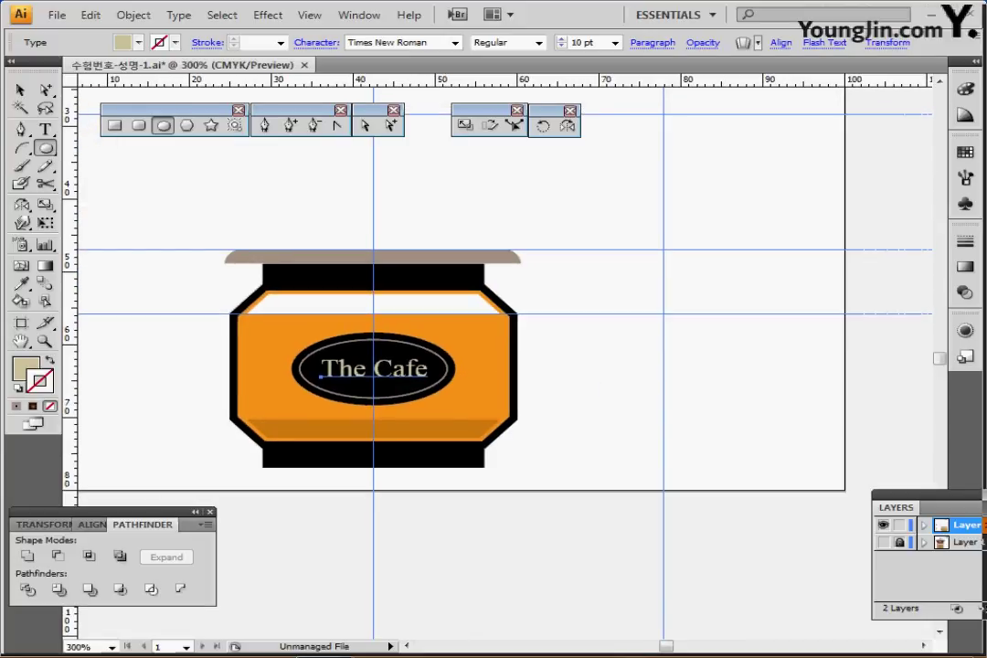
Create a 45 by 70 mm ellipse above the body, centred on the vertical guide, with the default white fill and black stroke
left_click_drag(399, 274, 405, 413)
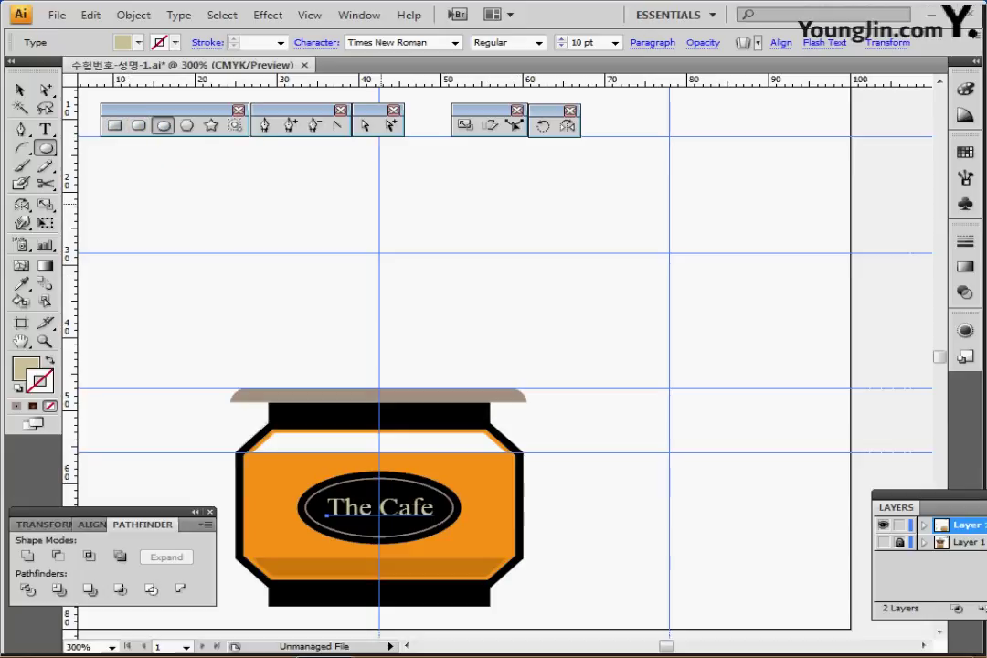
left_click(378, 202)
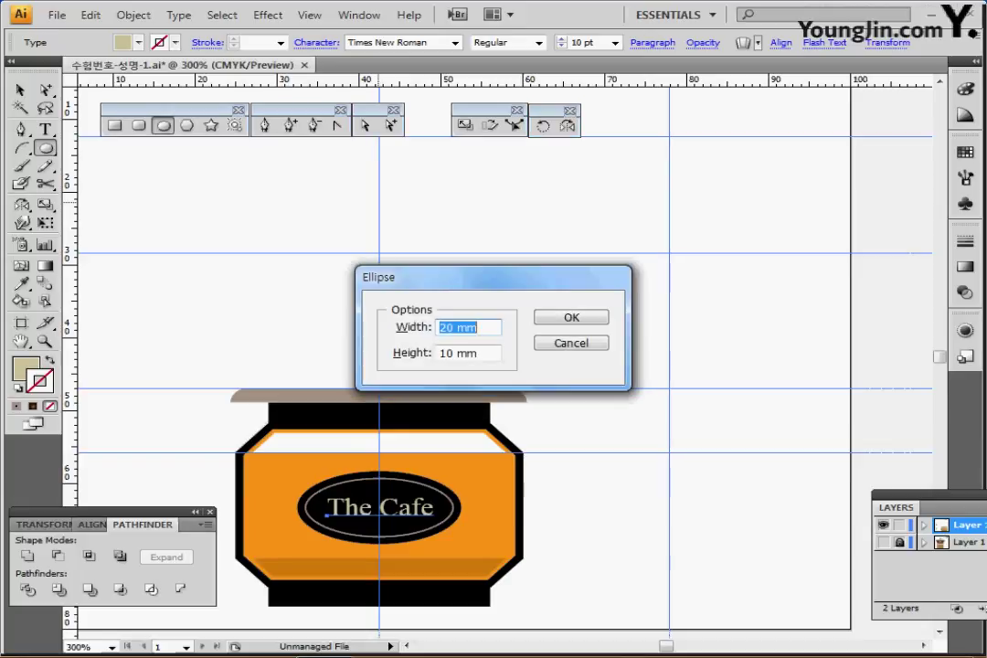
type("45")
key("Tab")
type("70")
key("Return")
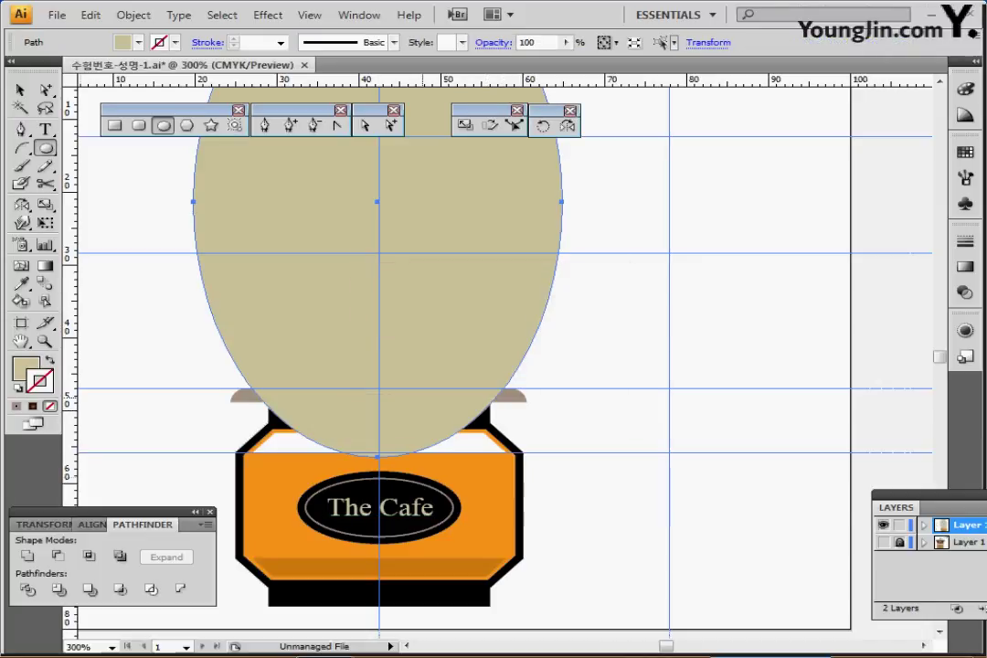
key("d")
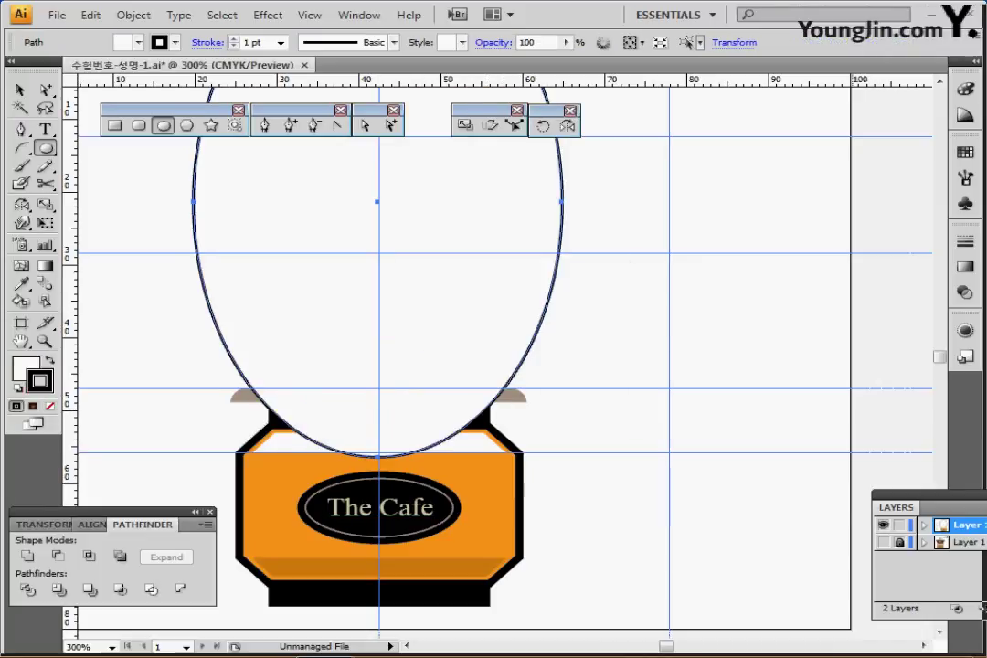
Show the reference layer with the drawing layer in outline, and nudge the large ellipse upward until it follows the reference bowl's sides
left_click(883, 542)
key("ctrl+y")
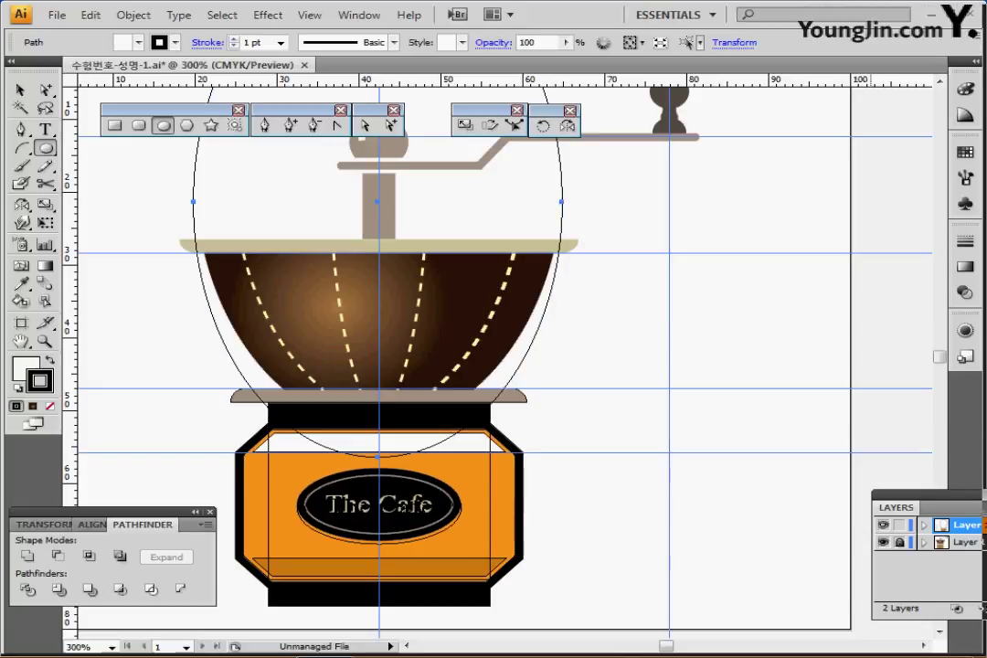
key("Up")
key("Up")
key("Up")
key("Up")
key("Up")
key("Up")
key("Up")
key("Up")
key("Up")
key("Up")
key("Up")
key("Up")
key("Up")
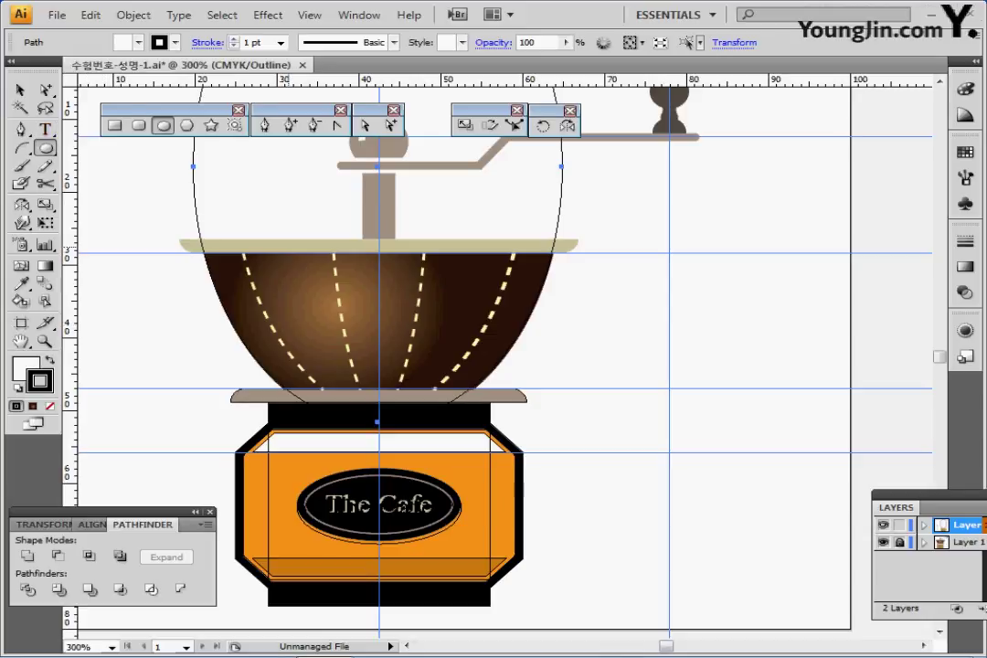
Draw a rectangle about 54 by 17 mm across the bowl between the two horizontal guides, extending past both sides of the ellipse
left_click(115, 126)
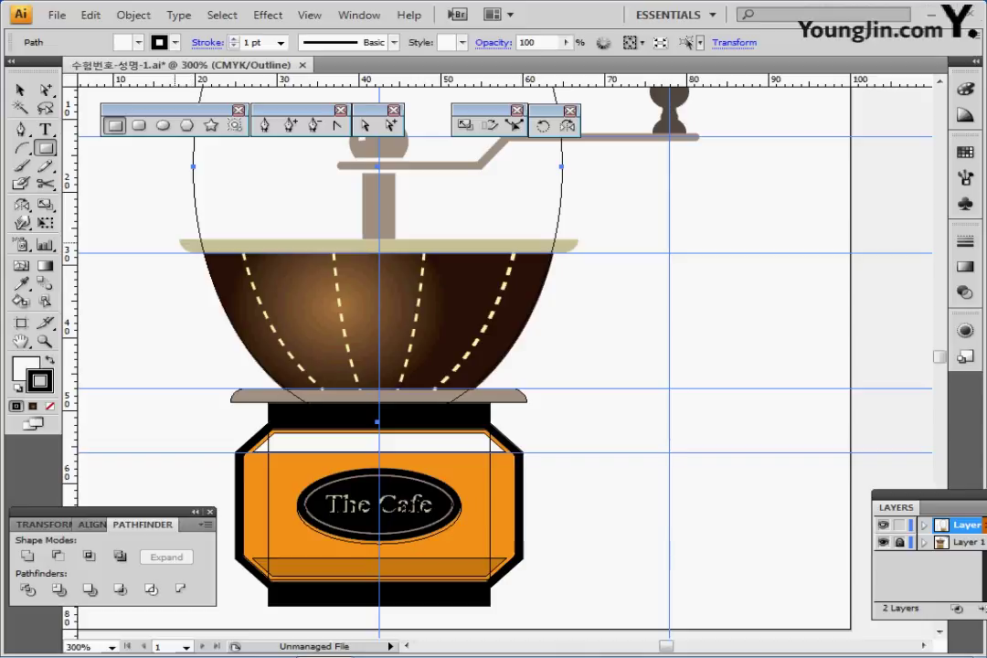
left_click_drag(169, 254, 609, 387)
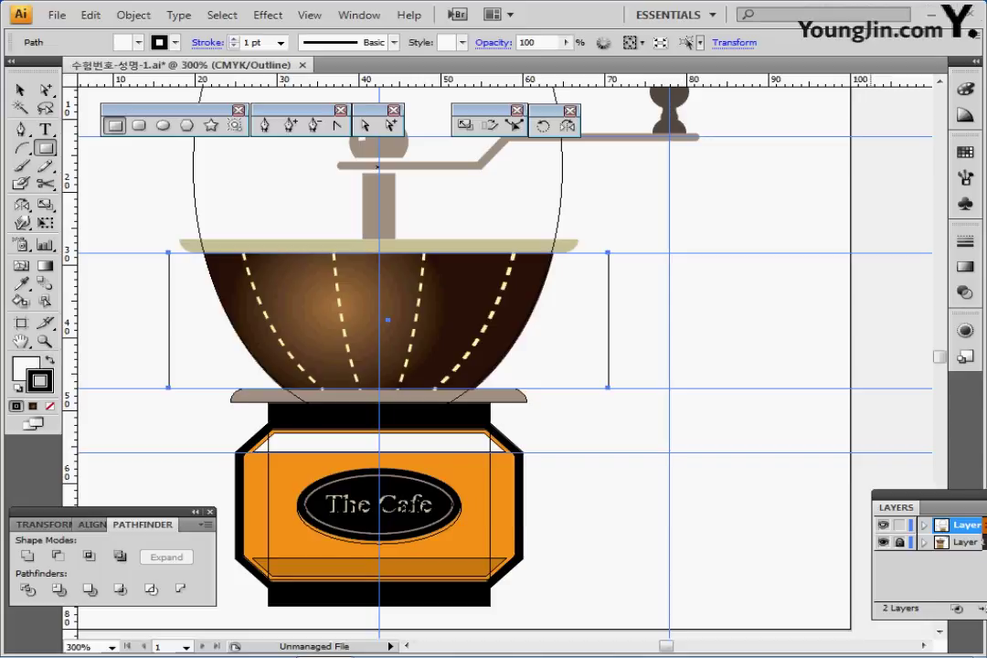
Return the drawing to preview, hide the reference layer, and intersect the large ellipse with the rectangle to form the bowl
key("ctrl+y")
left_click(883, 542)
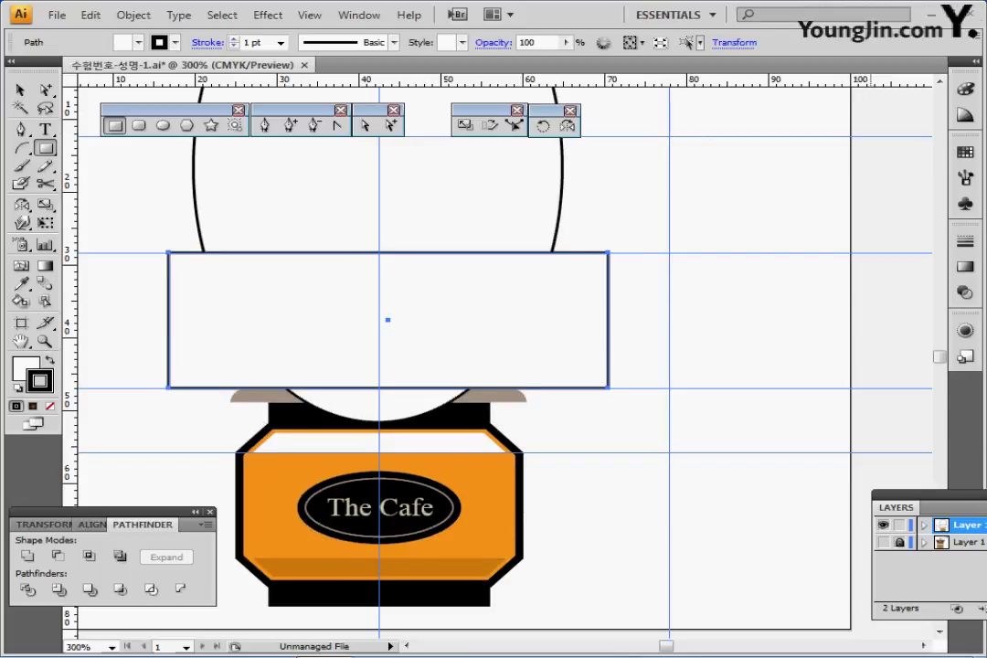
key("ctrl+a")
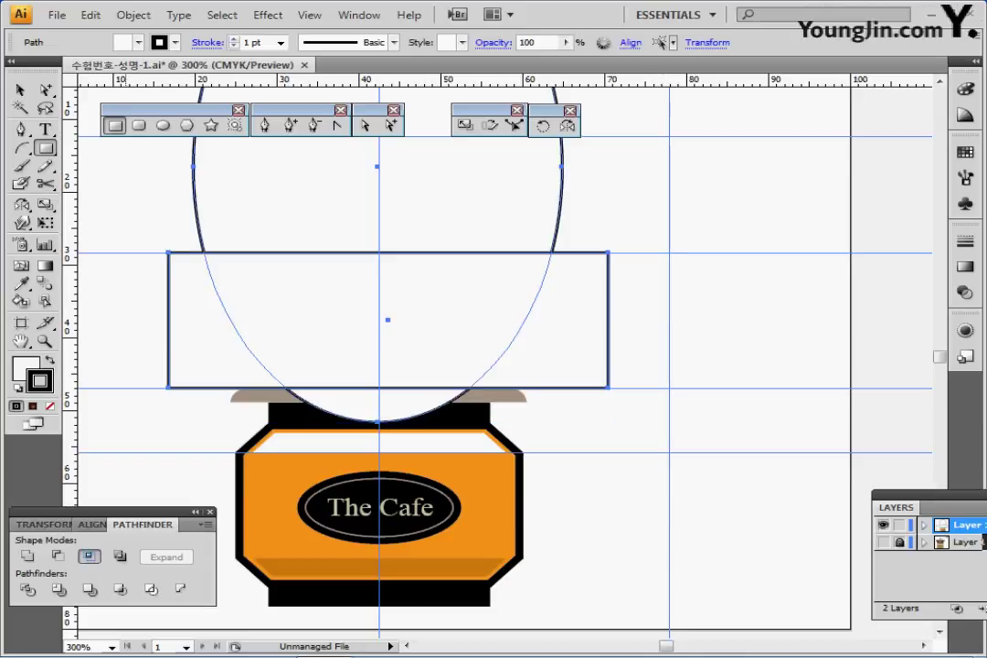
left_click(88, 556)
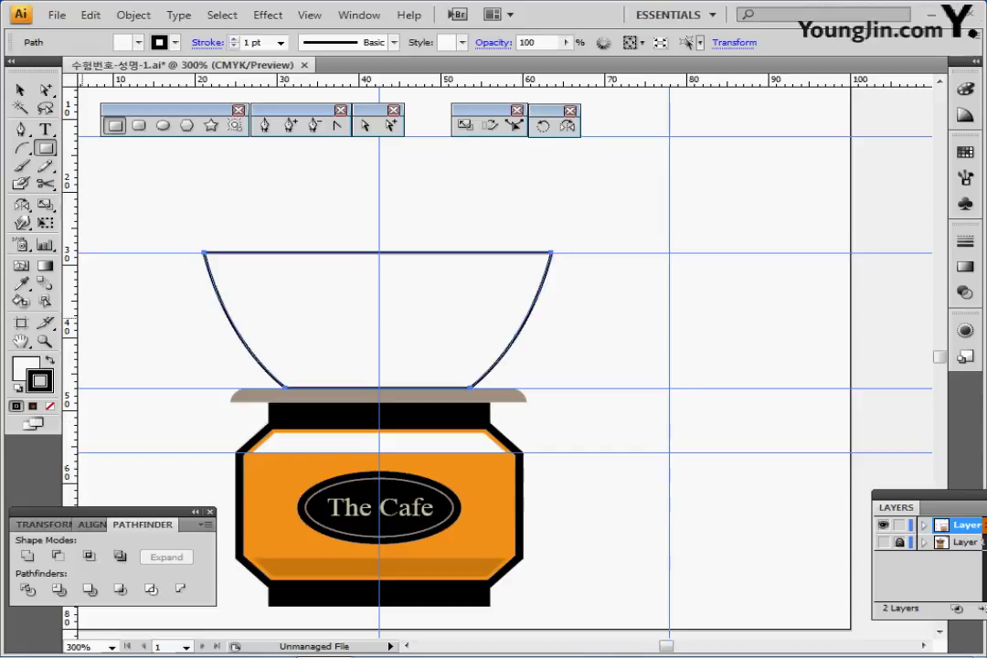
Fill the bowl with the dark brown radial gradient sampled from the swatch beside the artboard, with no stroke, and deselect it
key("ctrl+minus")
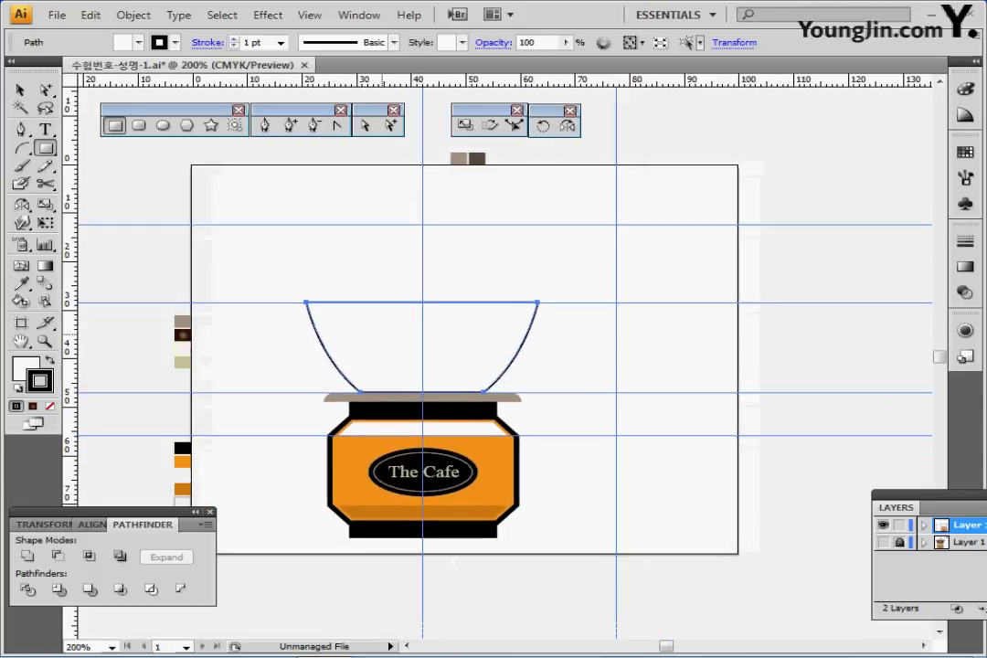
key("i")
left_click(170, 333)
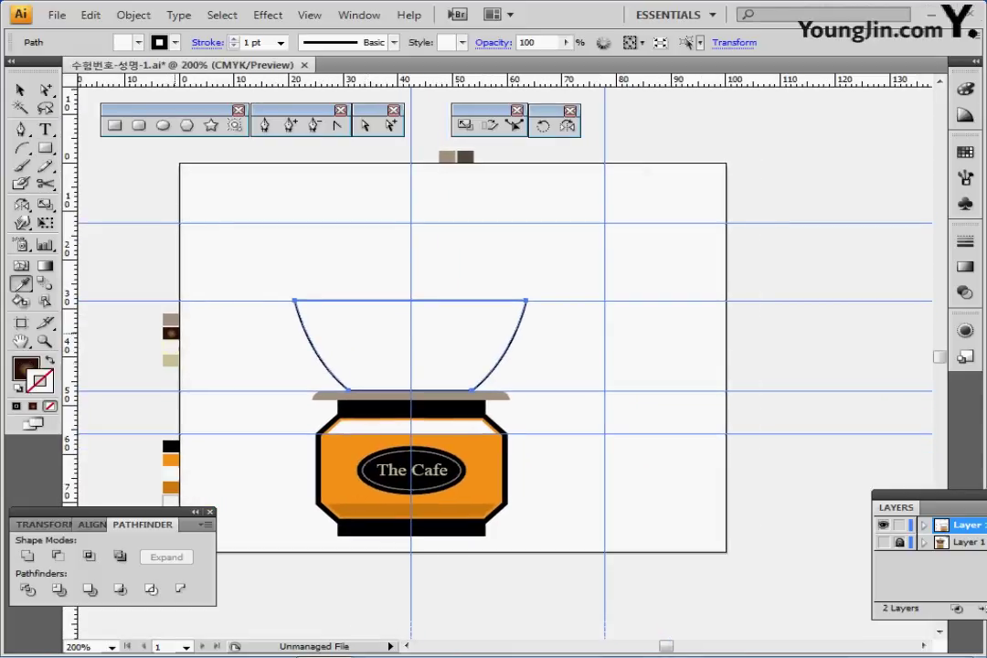
key("ctrl+plus")
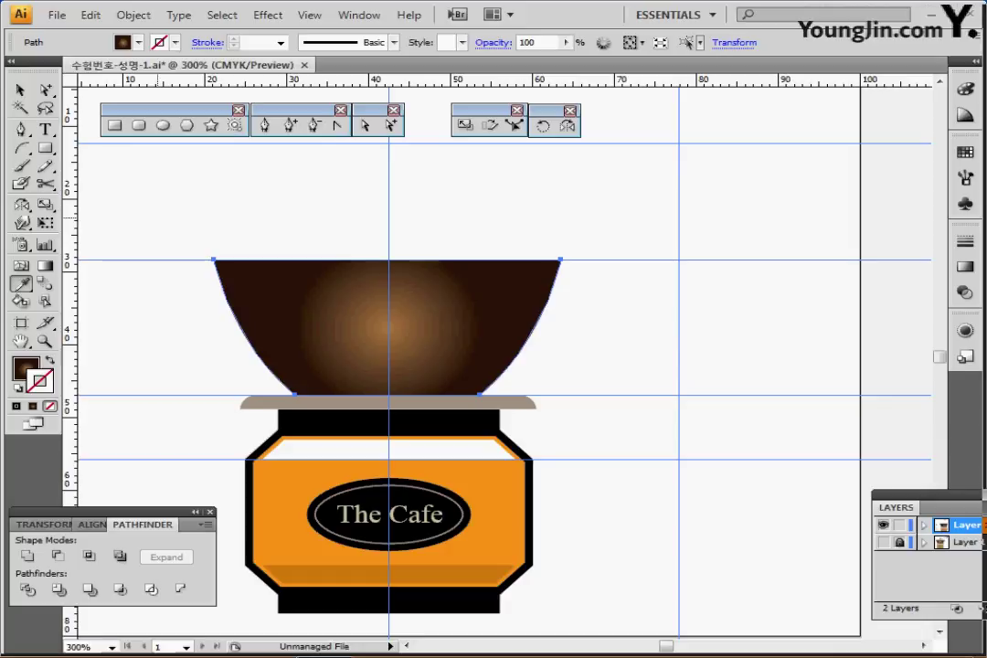
left_click(227, 198, "ctrl")
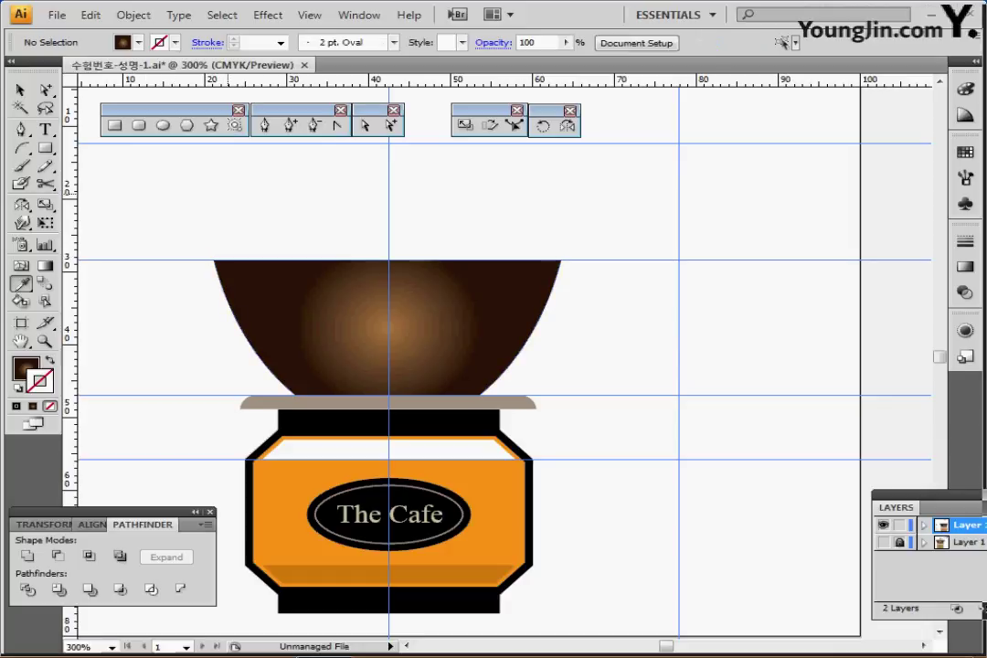
Duplicate the bowl shape about 5 mm horizontally to the right of the original
left_click(339, 288, "ctrl")
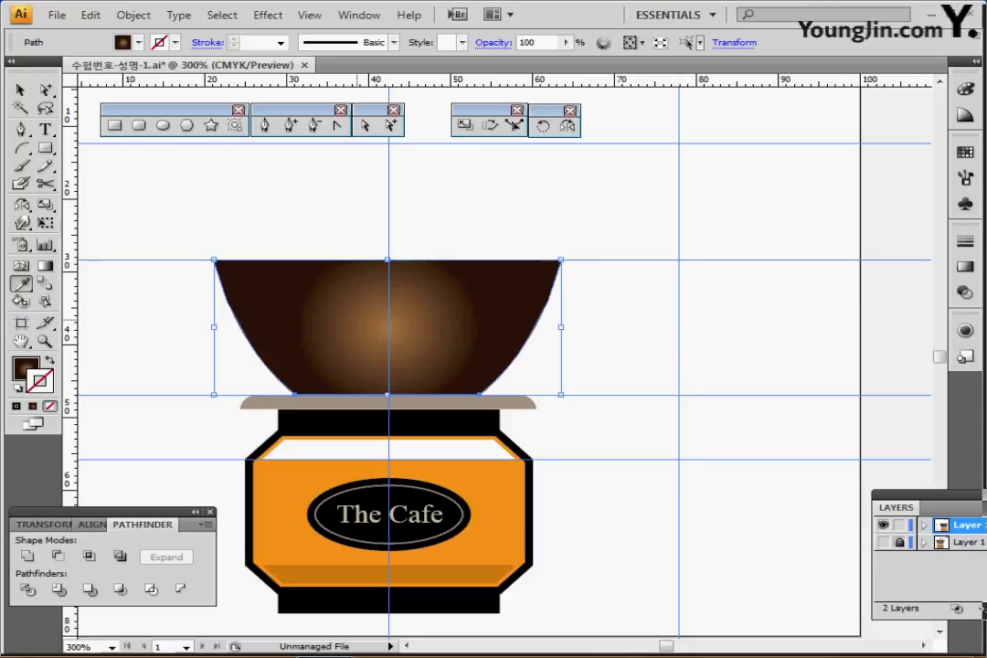
left_click_drag(349, 322, 388, 322)
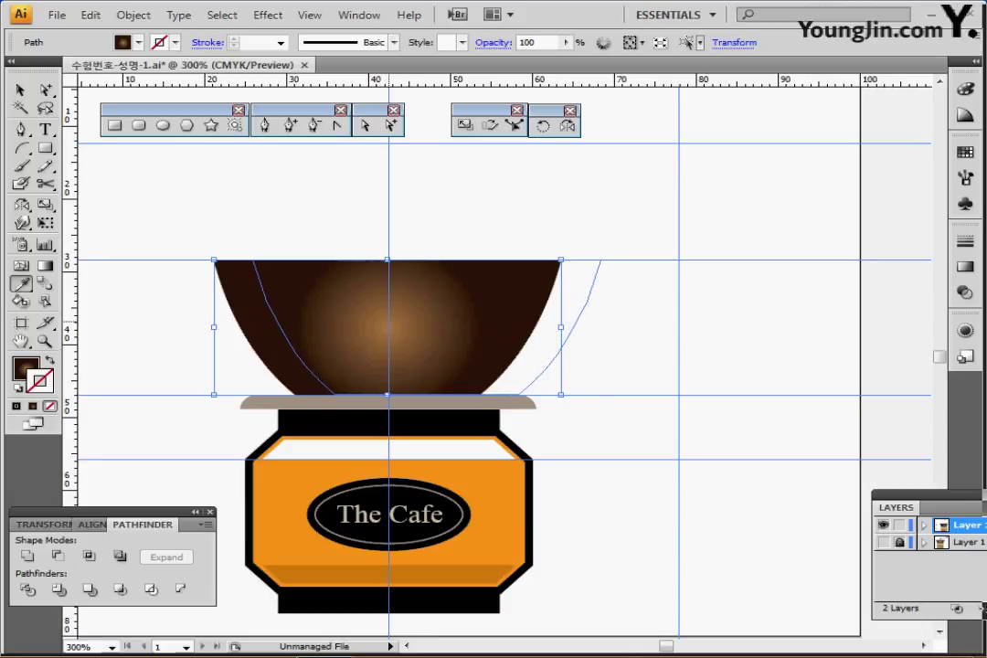
left_click_drag(388, 321, 388, 322)
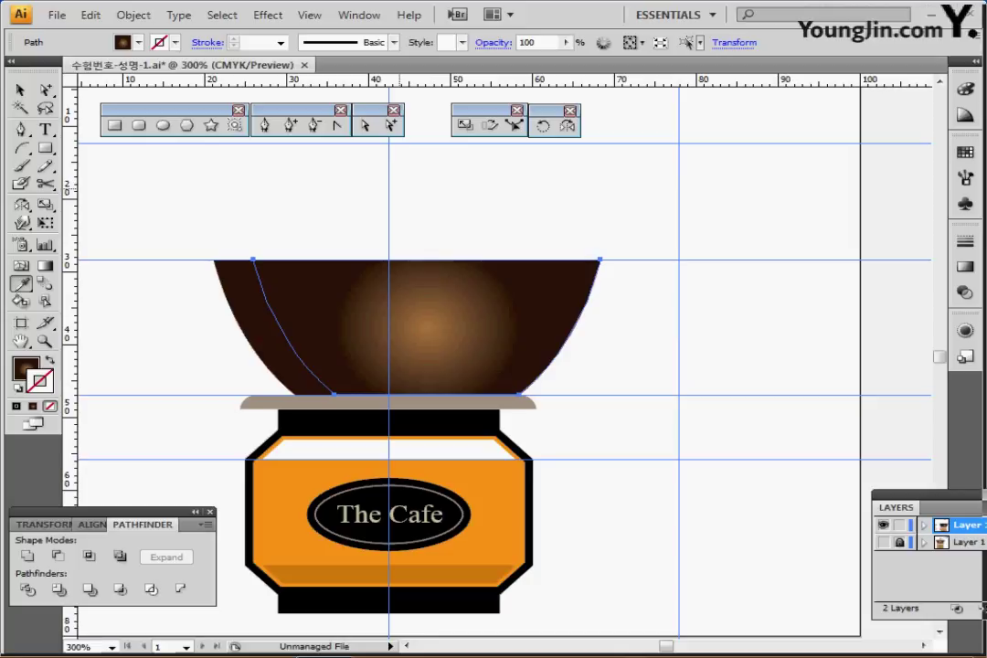
Delete the two right-hand anchor points of the bowl copy, leaving only its left curved edge
left_click(364, 125)
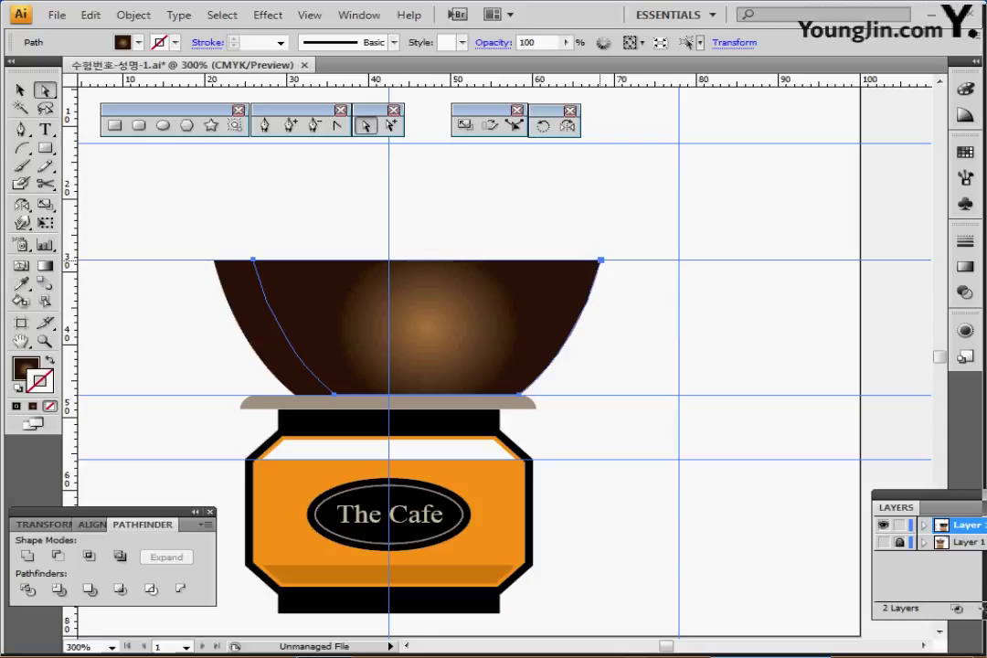
left_click(600, 260)
left_click(520, 395, "shift")
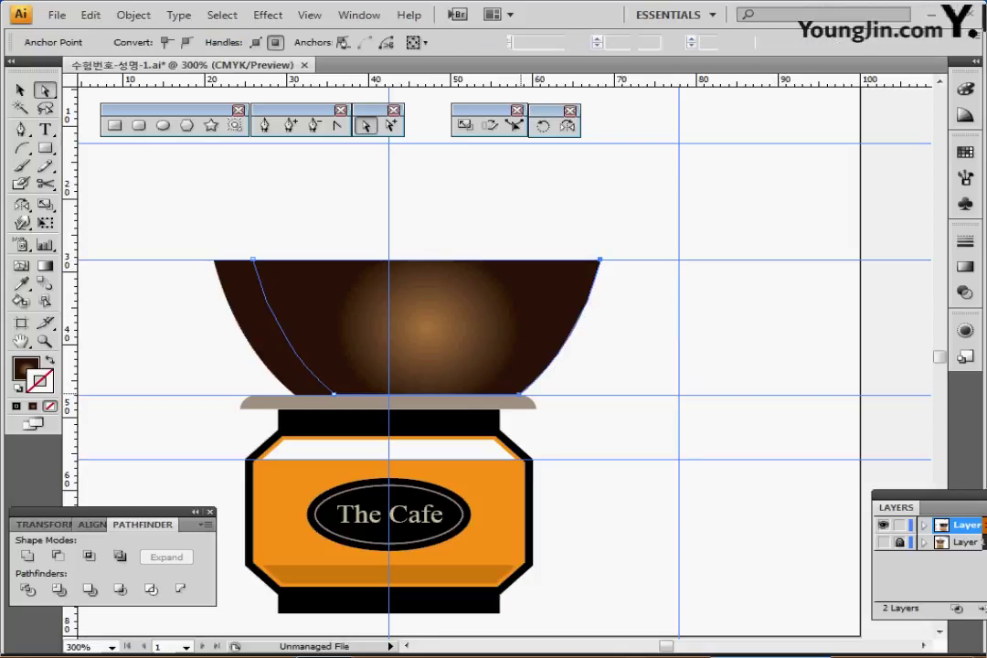
key("Delete")
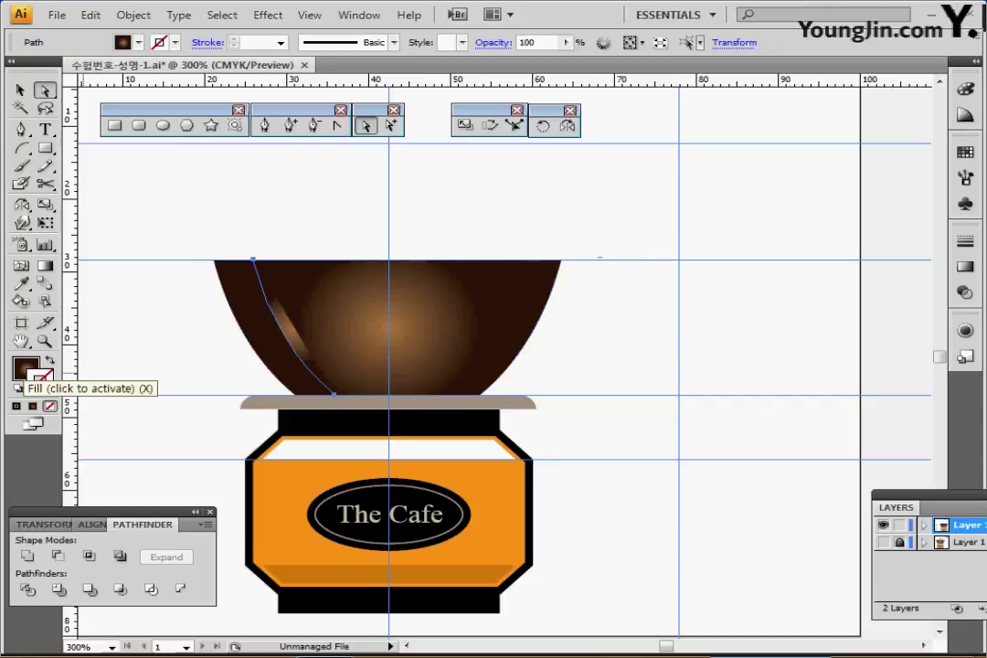
Remove the curved line's fill and give it a pale yellow stroke of C0 M0 Y40 K0
left_click(25, 368)
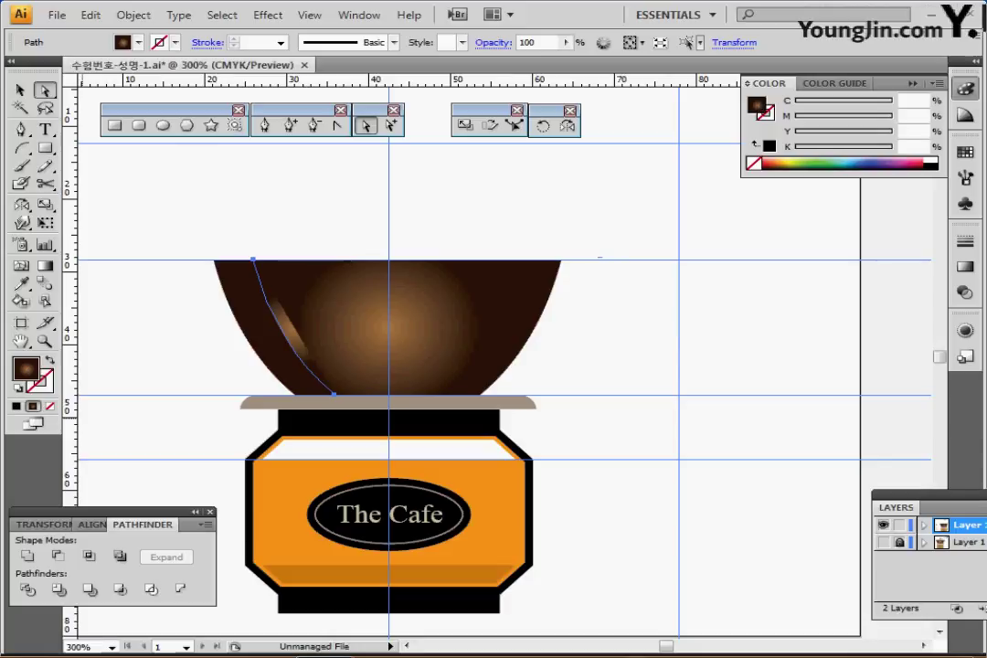
key("slash")
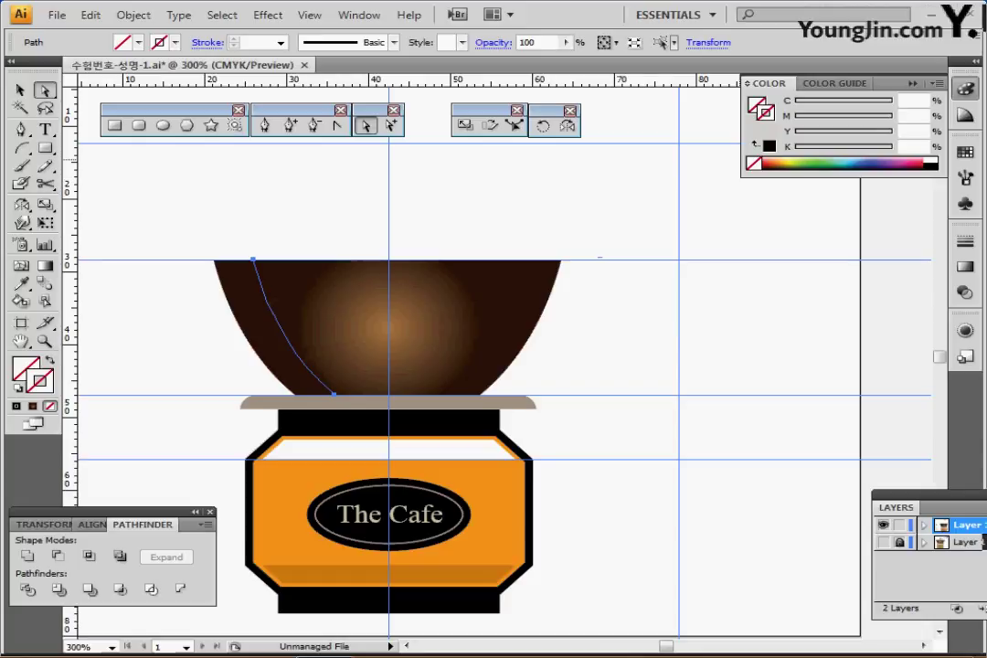
left_click(930, 160)
double_click(905, 132)
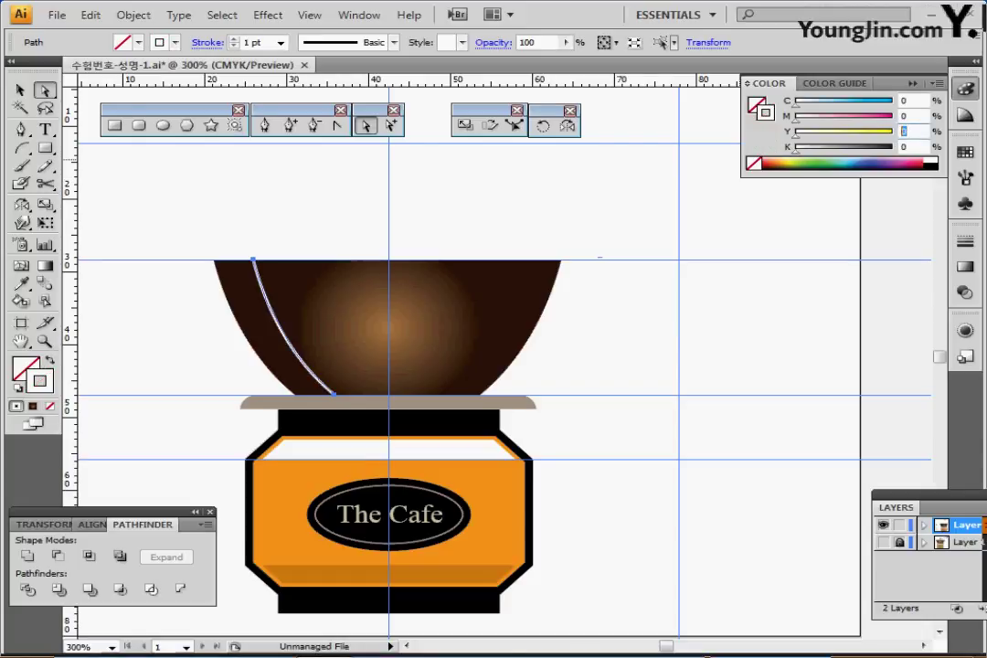
type("40")
key("Return")
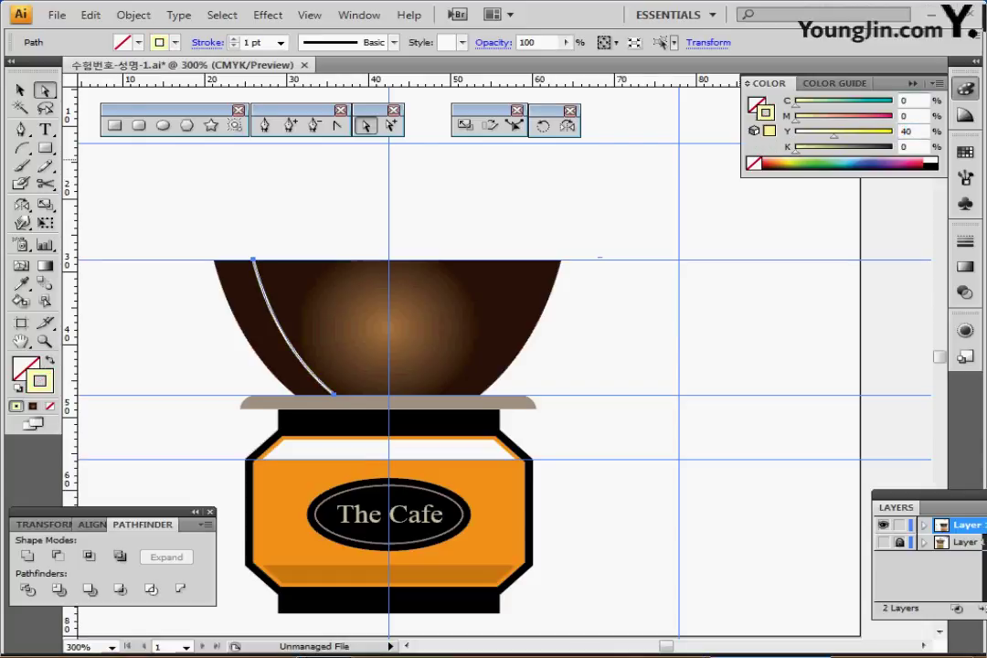
Make the curved line's 1 pt stroke dashed with a 3 pt dash, and deselect the line
left_click(964, 241)
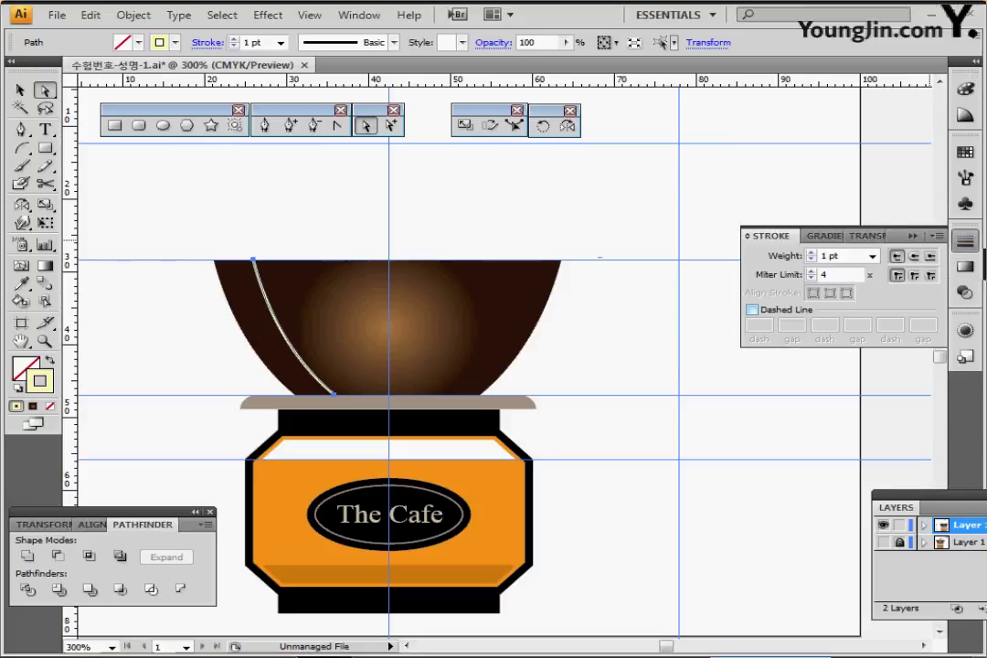
left_click(752, 310)
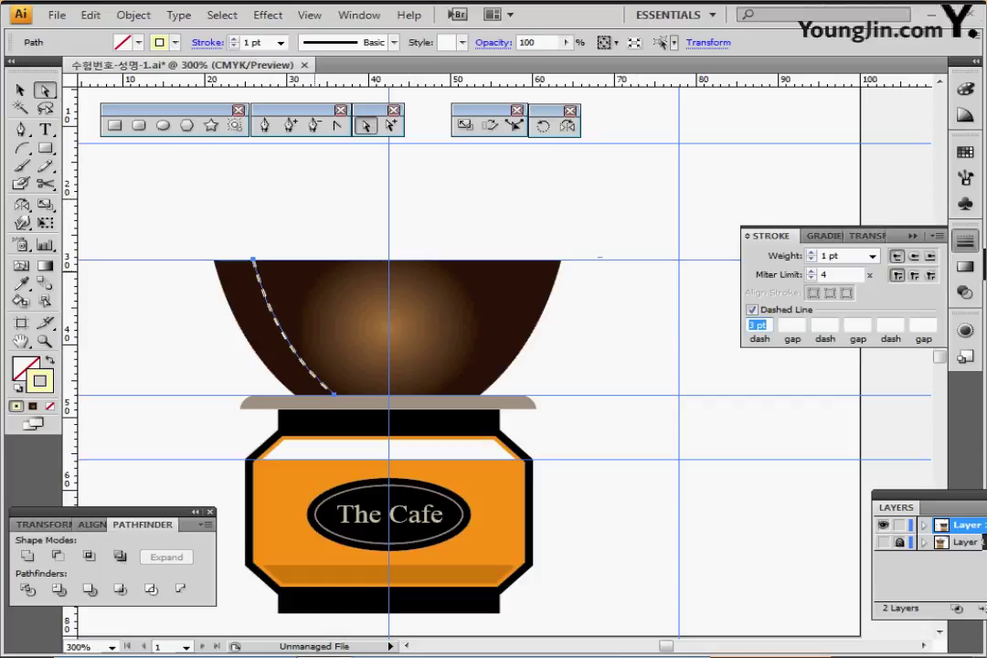
left_click(20, 89)
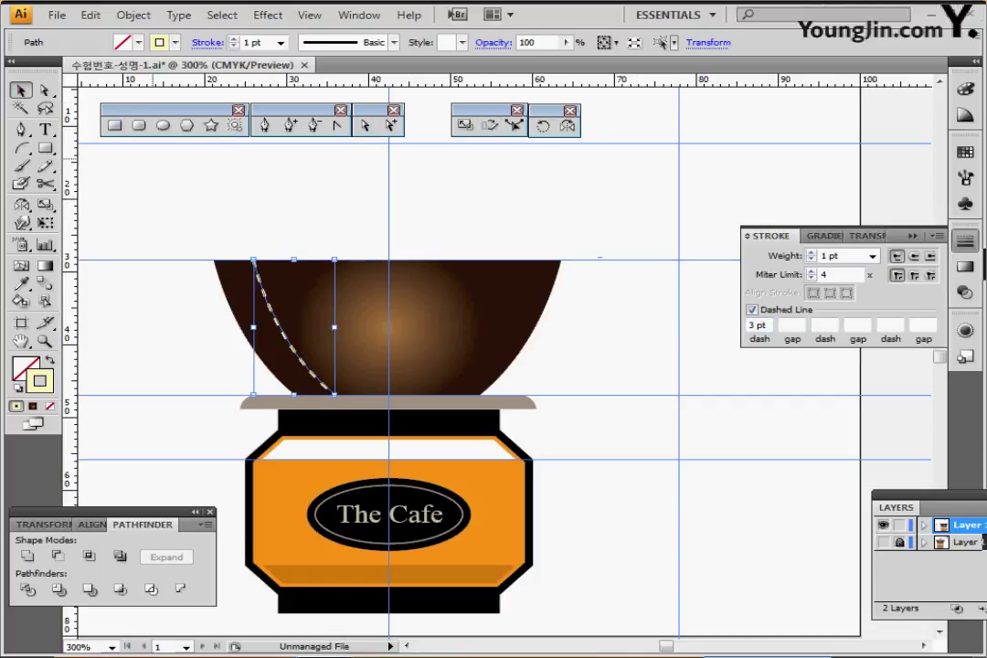
left_click(183, 347)
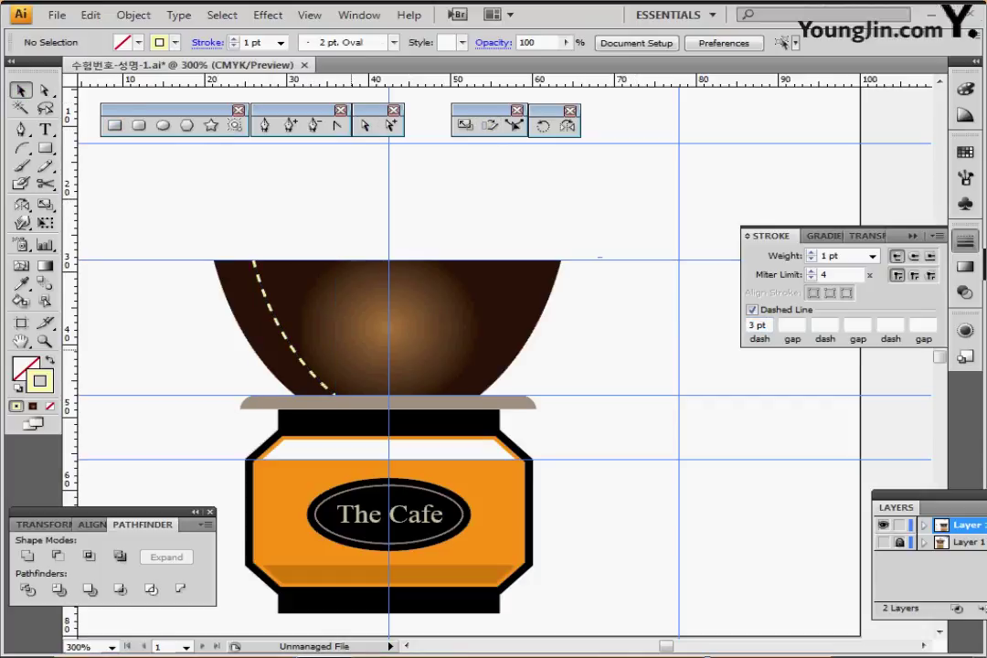
Reflect a copy of the dashed curve across the vertical centre guide using the vertical axis
left_click(313, 375)
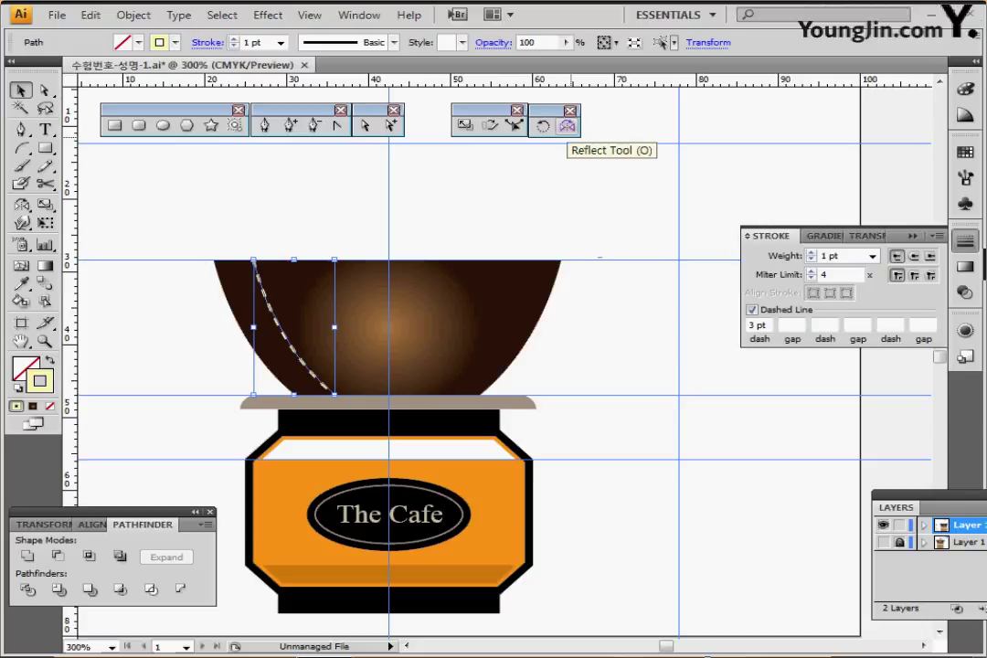
left_click(568, 125)
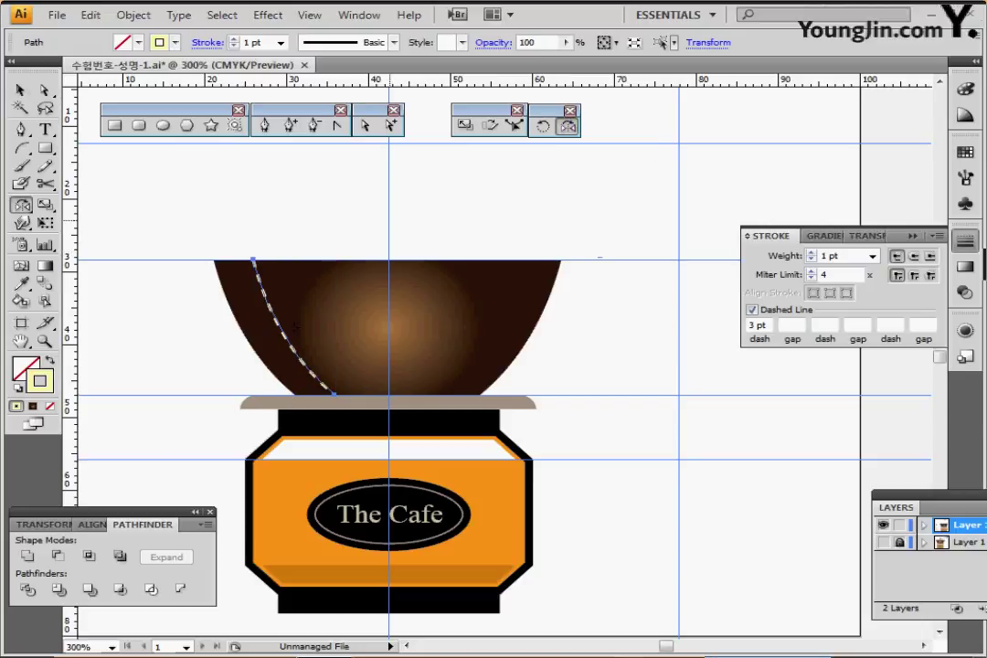
left_click(388, 220, "alt")
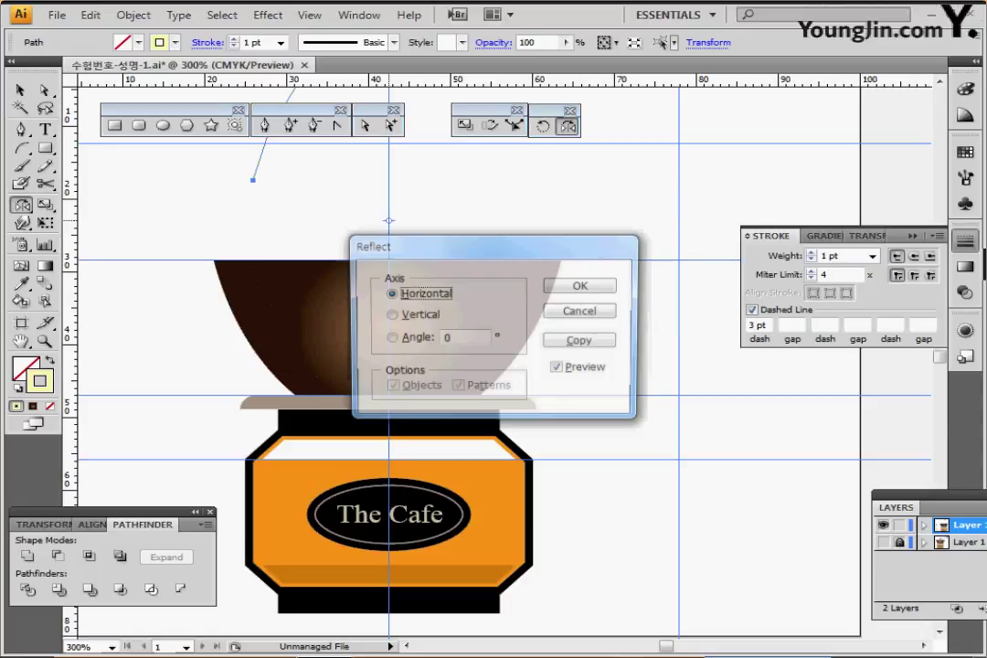
left_click(391, 314)
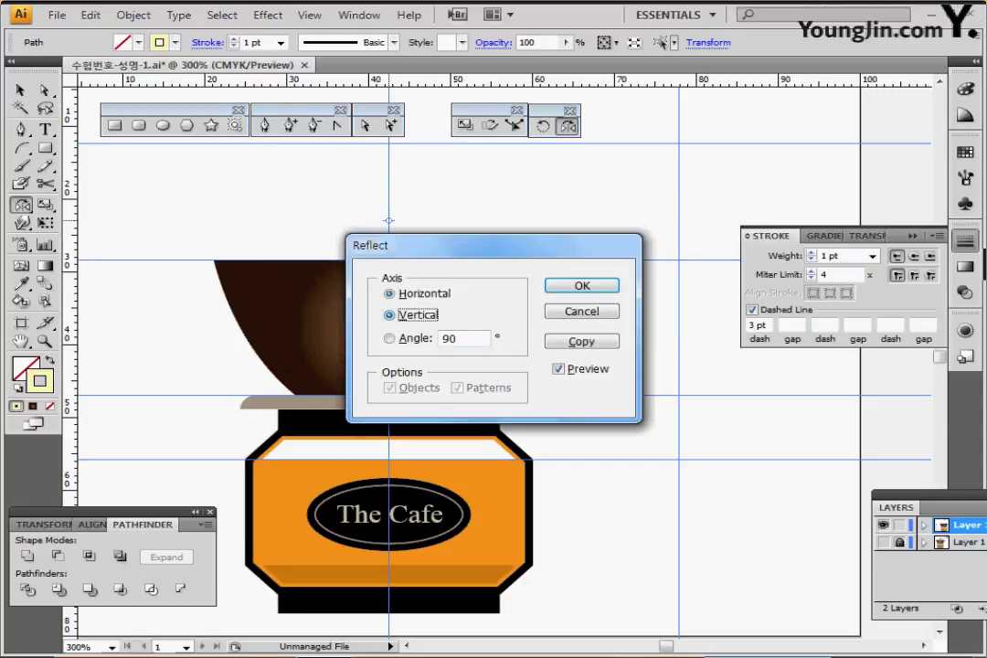
left_click(581, 340)
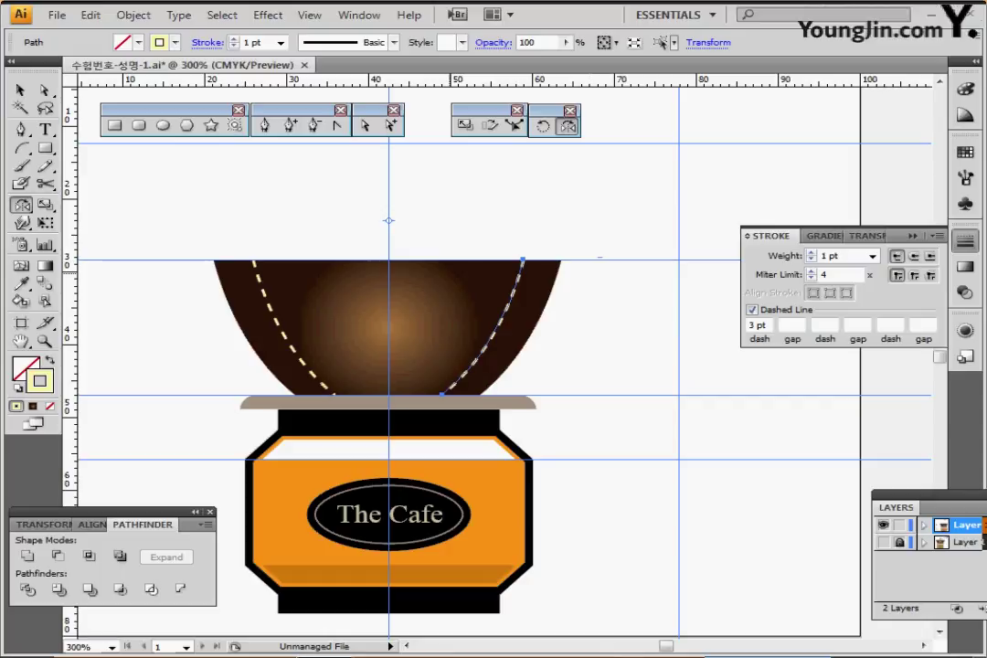
Select both dashed curves on the bowl and make a blend between them
key("ctrl")
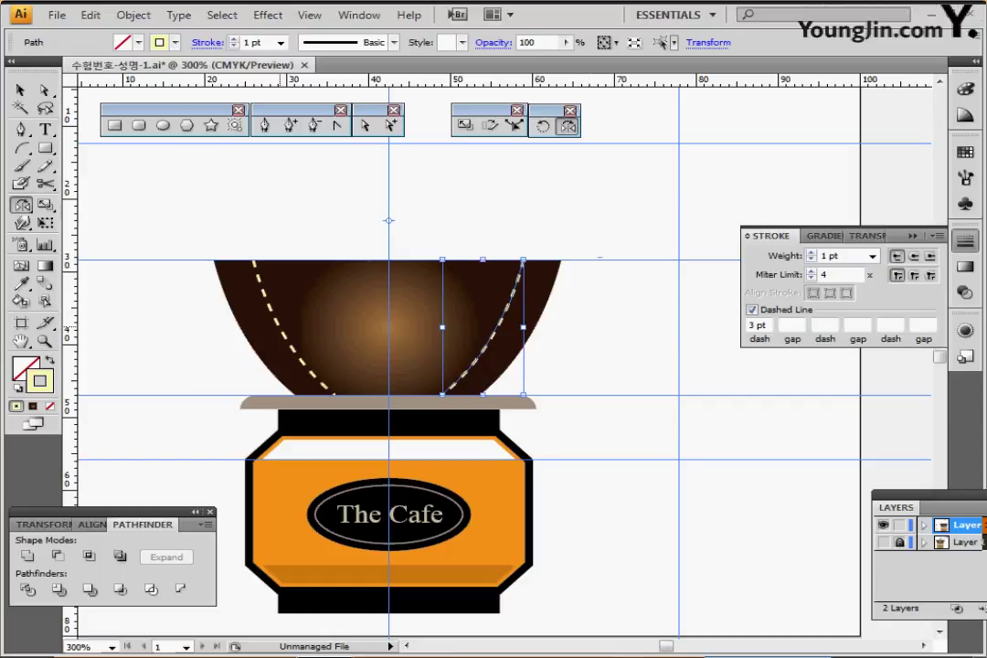
key("ctrl+a")
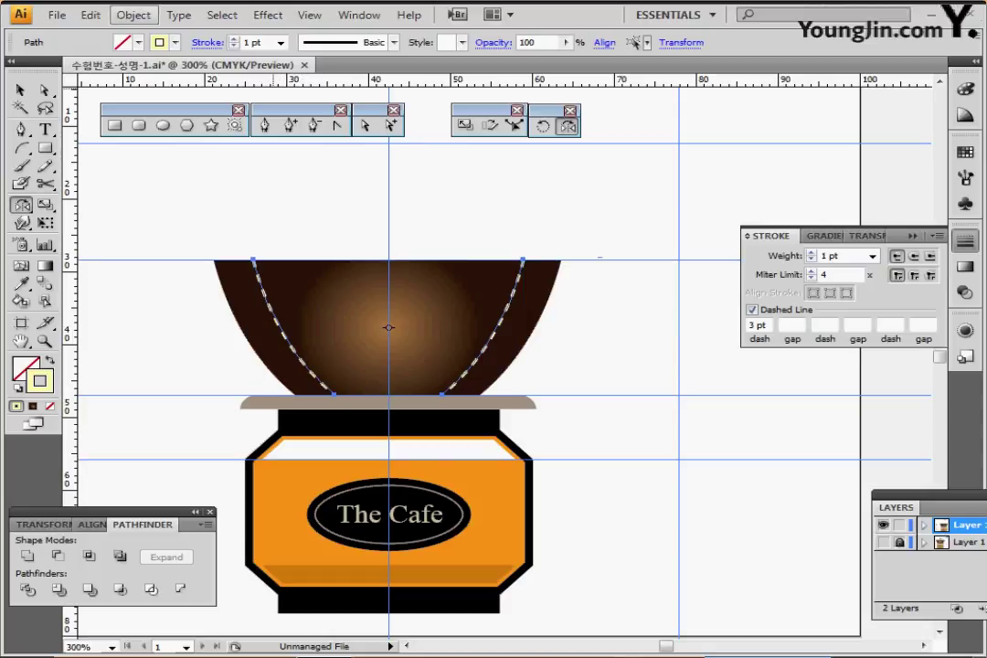
left_click(133, 15)
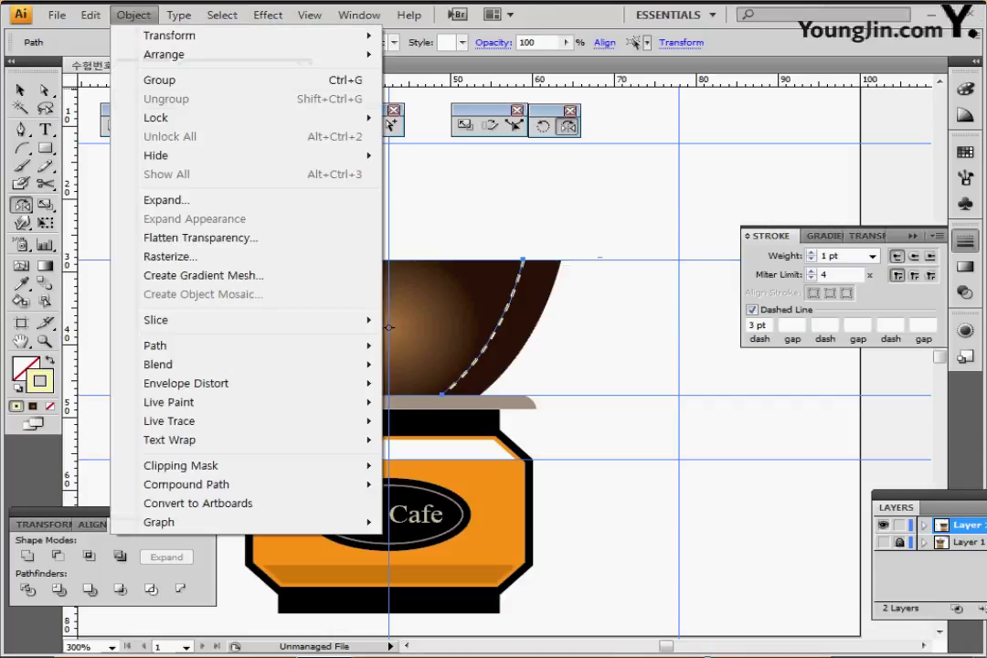
mouse_move(229, 363)
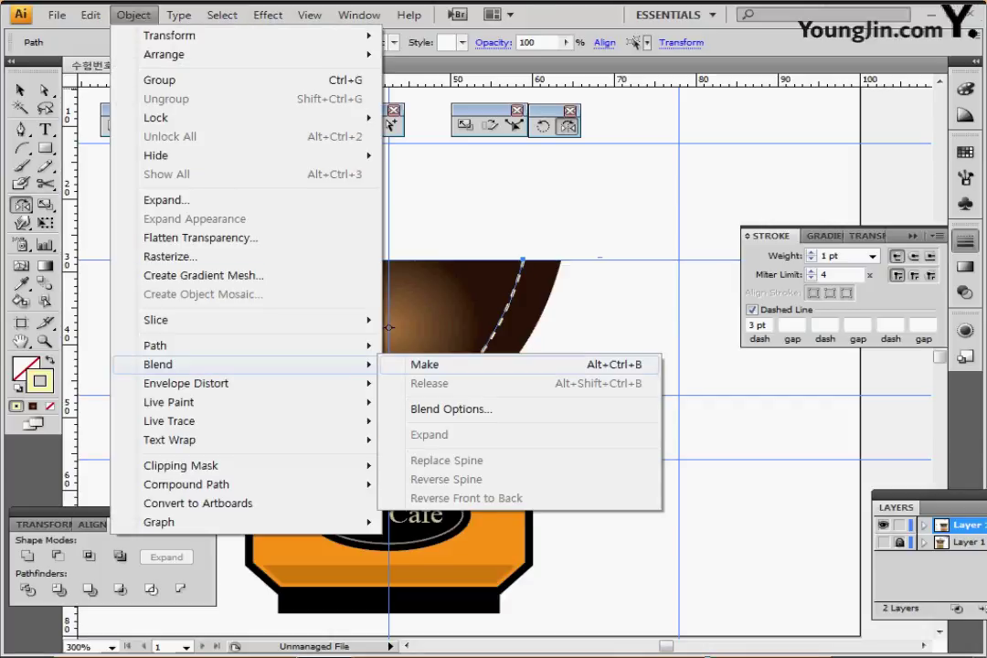
left_click(424, 364)
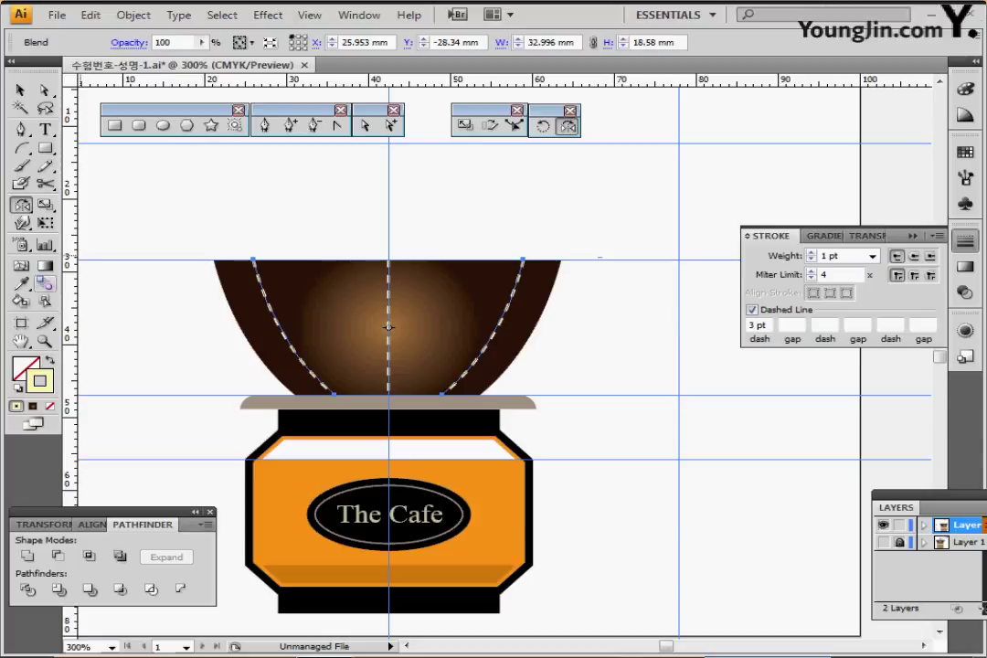
Set the dashed-line blend's spacing to Specified Steps with a value of 2
double_click(22, 204)
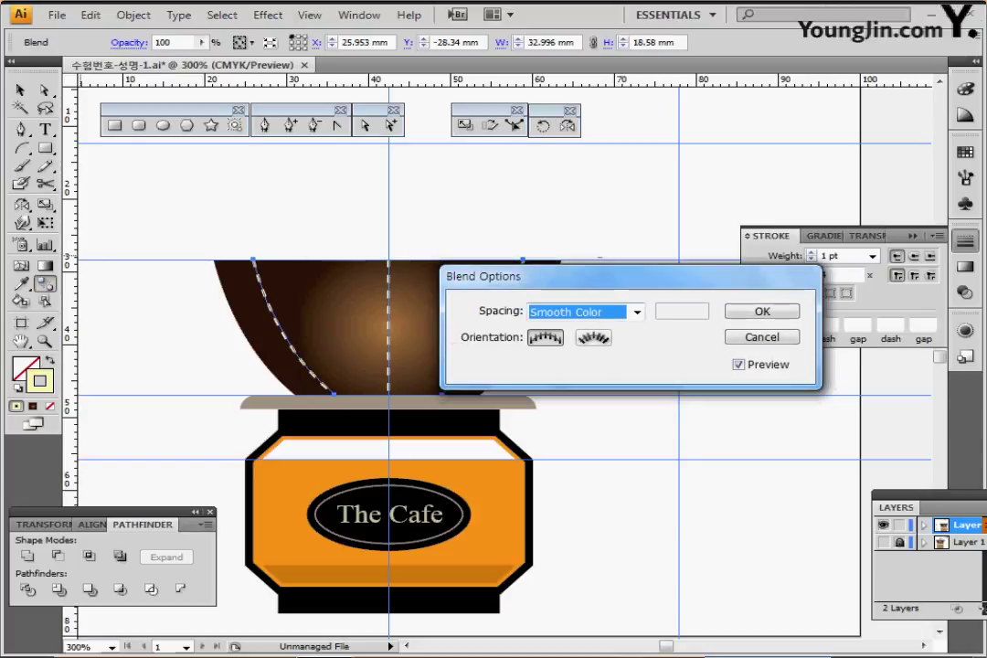
left_click(636, 312)
left_click(572, 344)
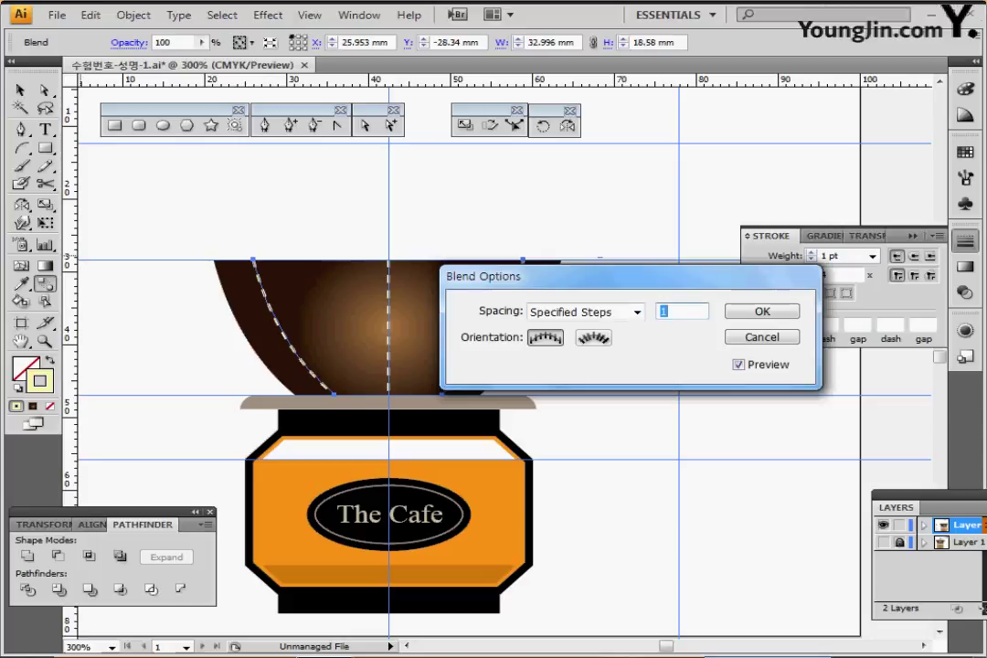
type("2")
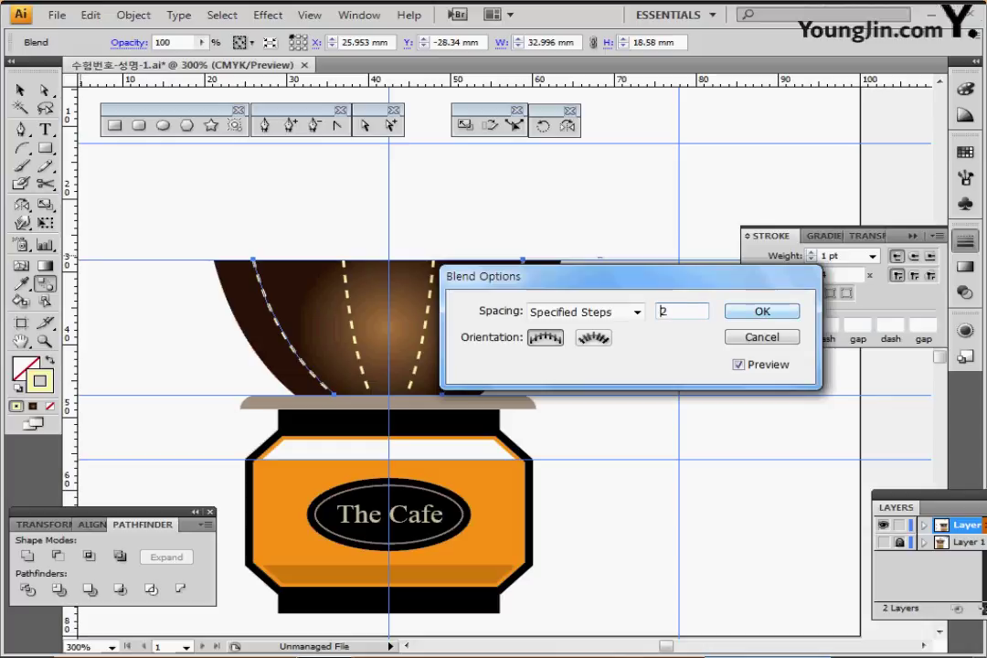
key("Return")
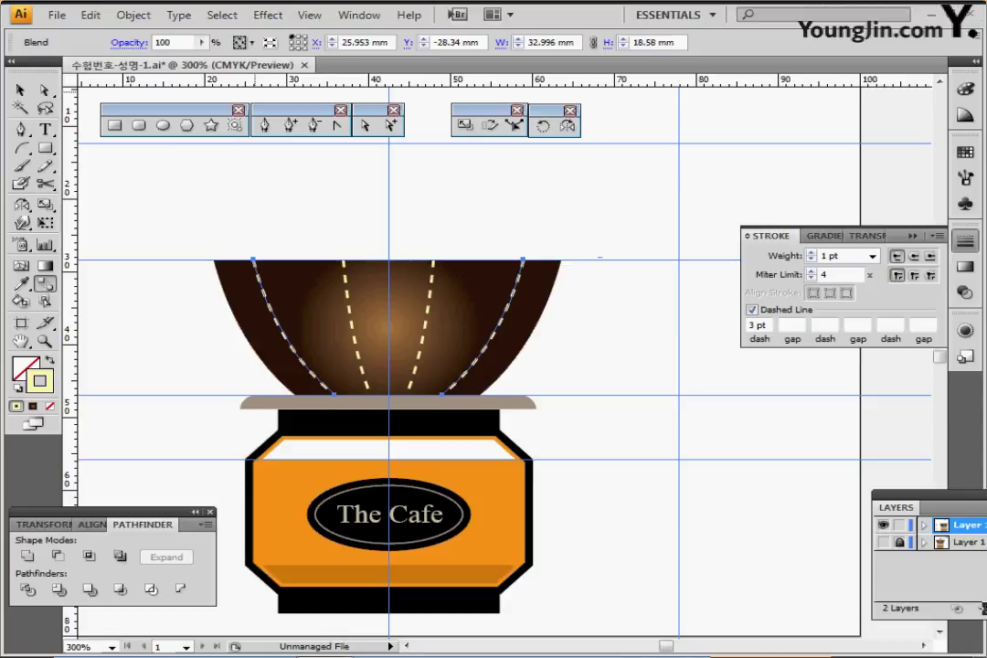
Expand the dashed-line blend on the bowl into separate paths and deselect it
left_click(133, 15)
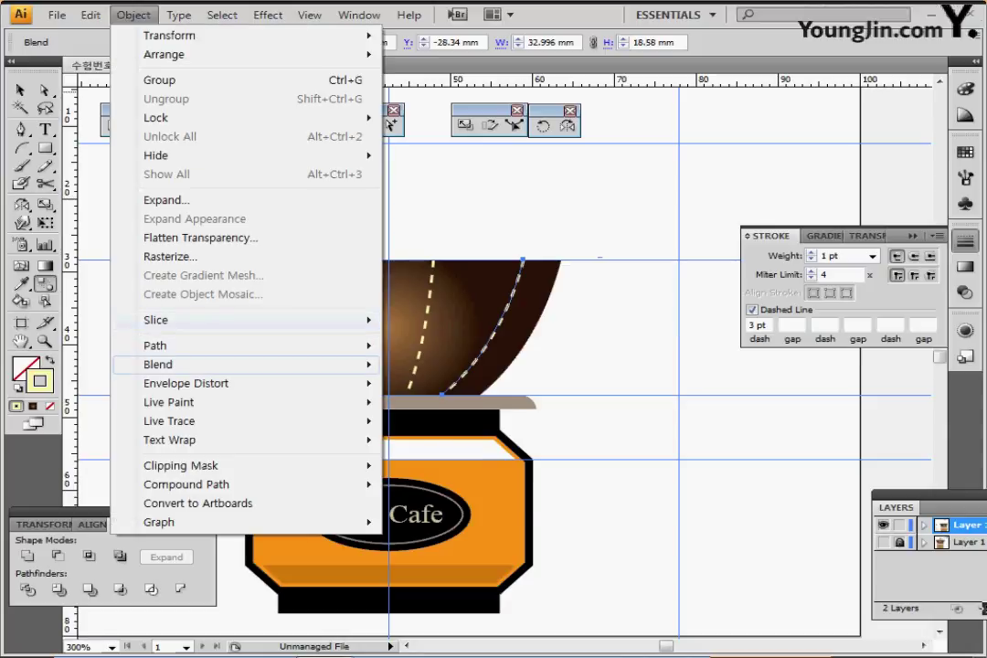
mouse_move(183, 364)
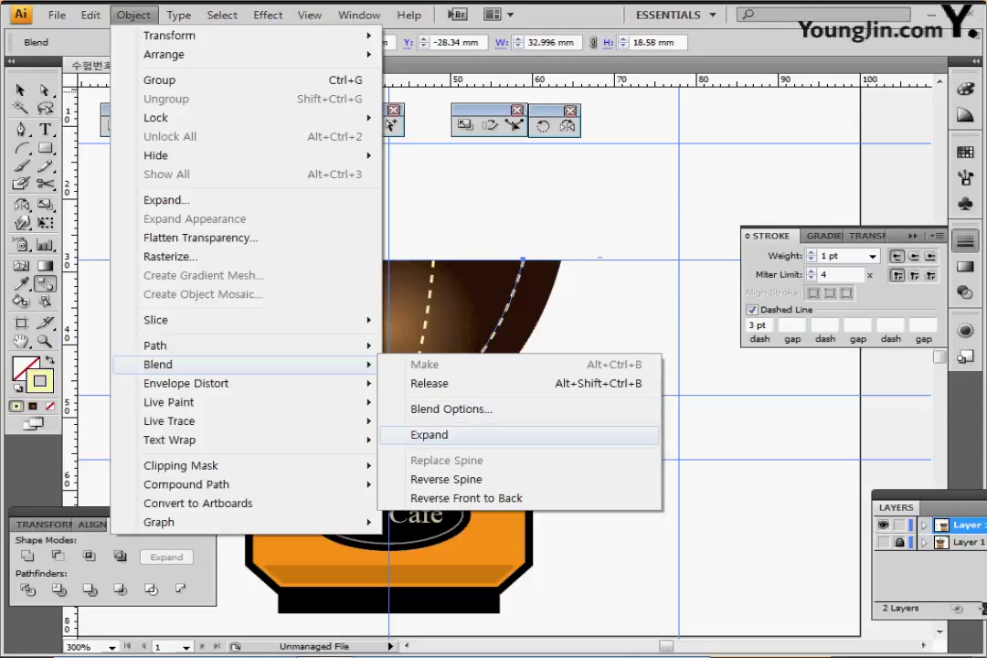
left_click(429, 434)
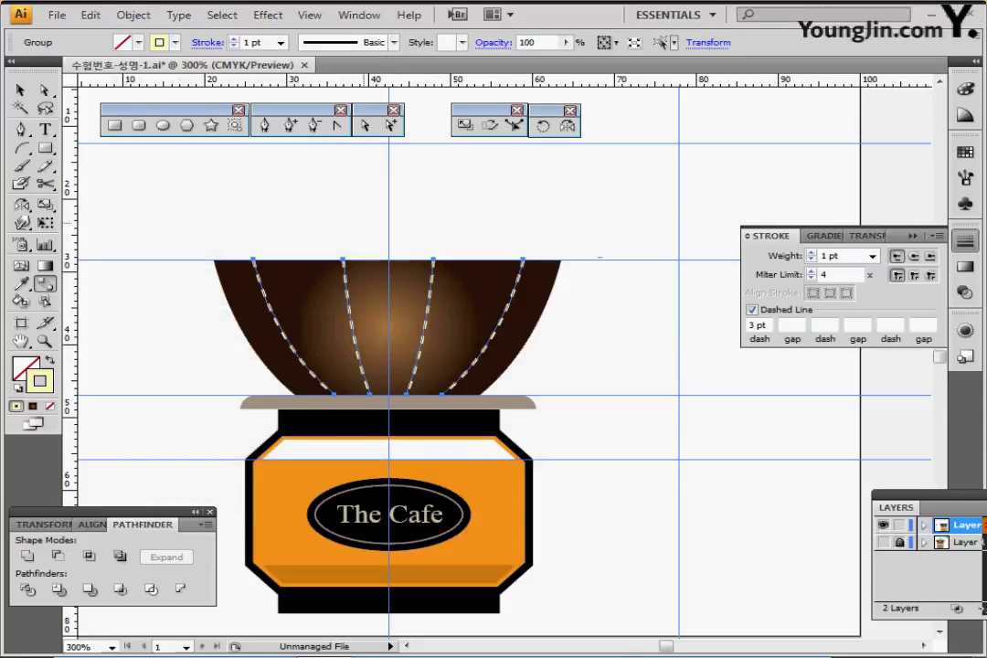
left_click(308, 191, "ctrl")
Reflect a copy of the grey-brown collar below the bowl across the horizontal axis about the bowl's centre, onto the bowl's upper edge
left_click(334, 402, "ctrl")
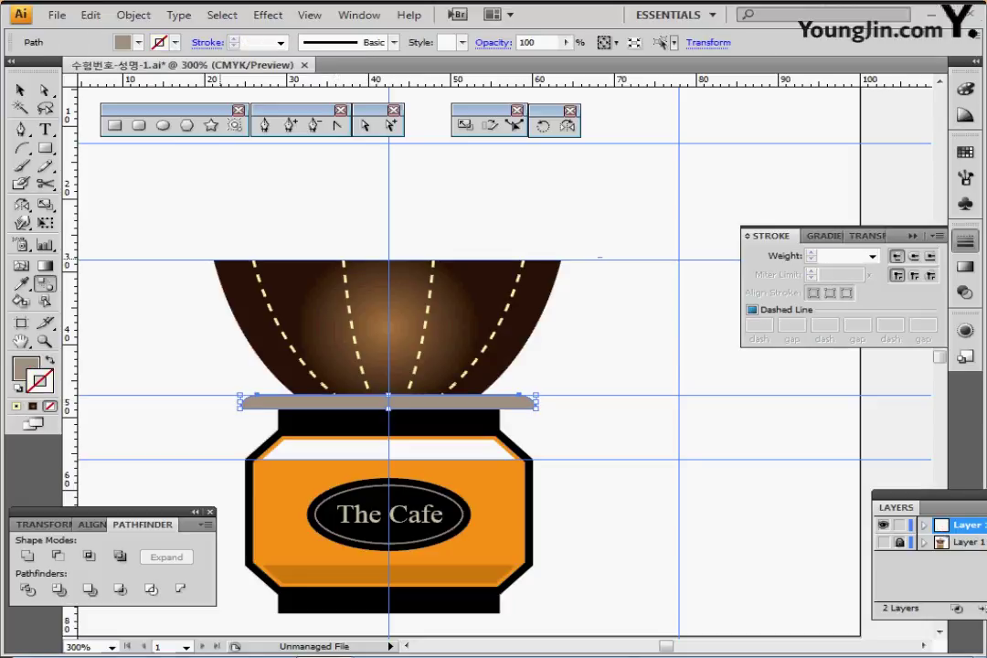
left_click(45, 205)
left_click(568, 126)
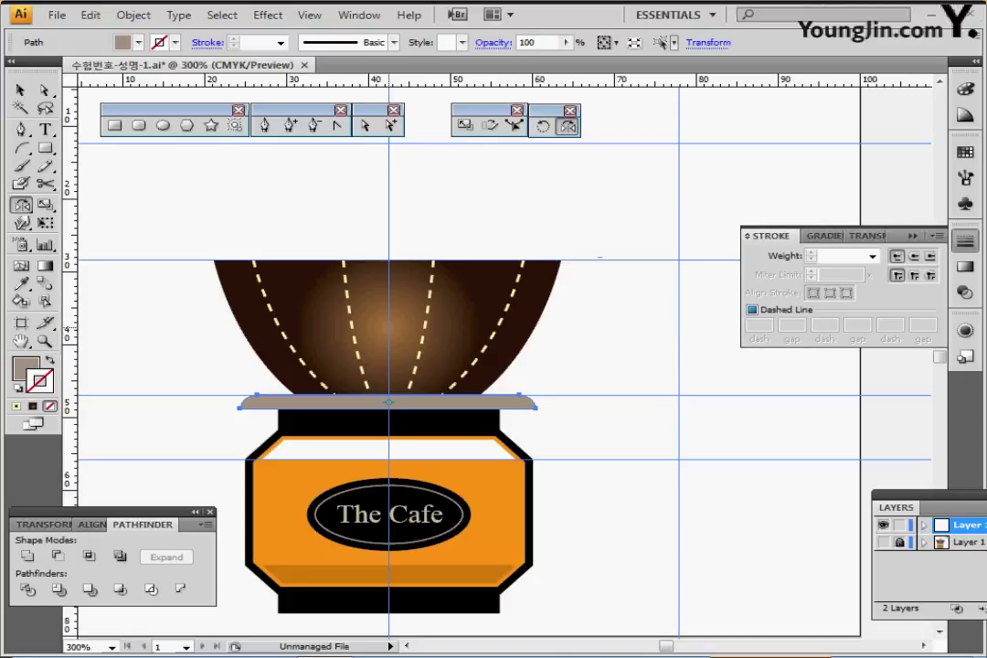
left_click(388, 327, "alt")
key("Up")
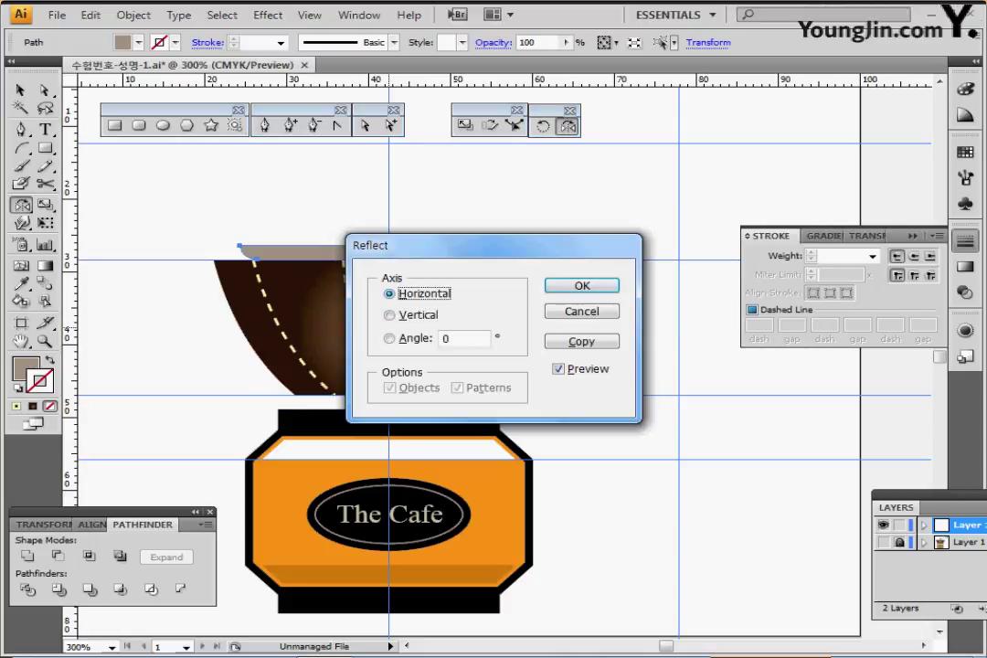
left_click(581, 341)
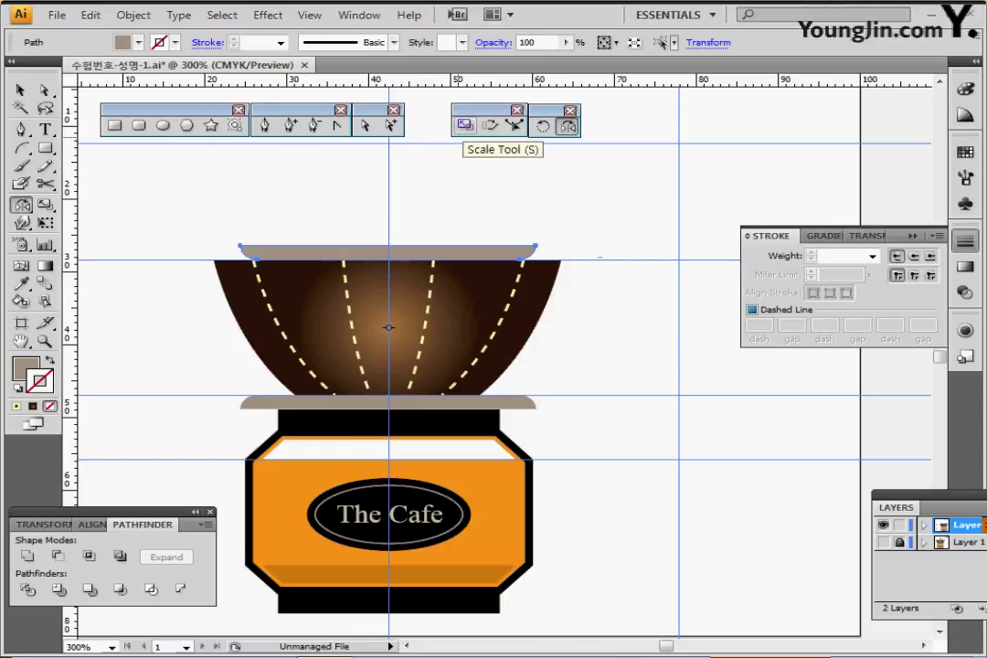
Scale the reflected collar non-uniformly to 135% horizontal and 100% vertical to form the bowl's rim
double_click(567, 126)
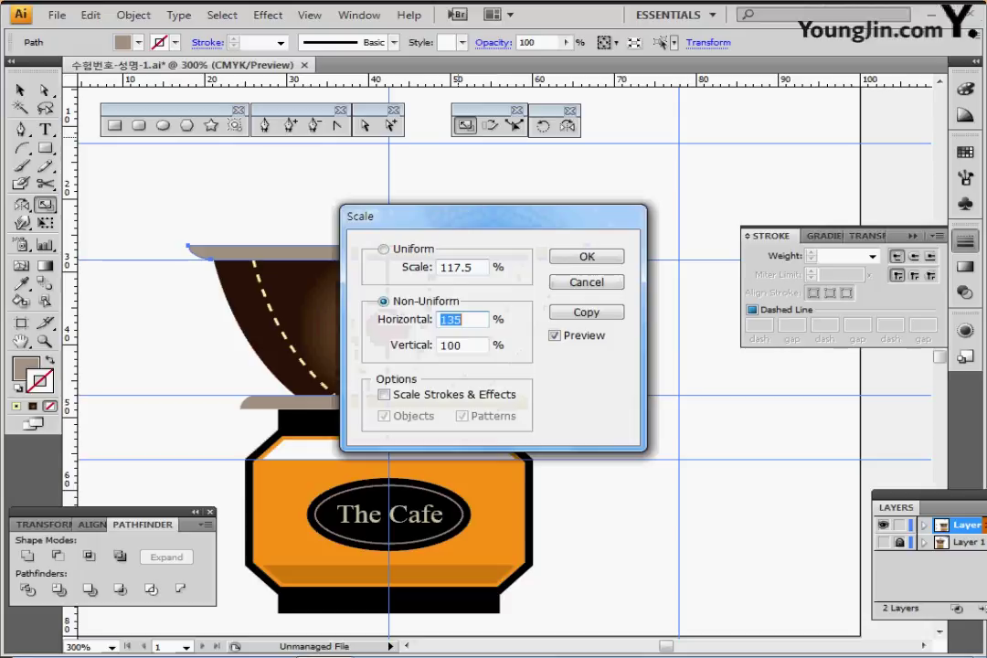
type("135")
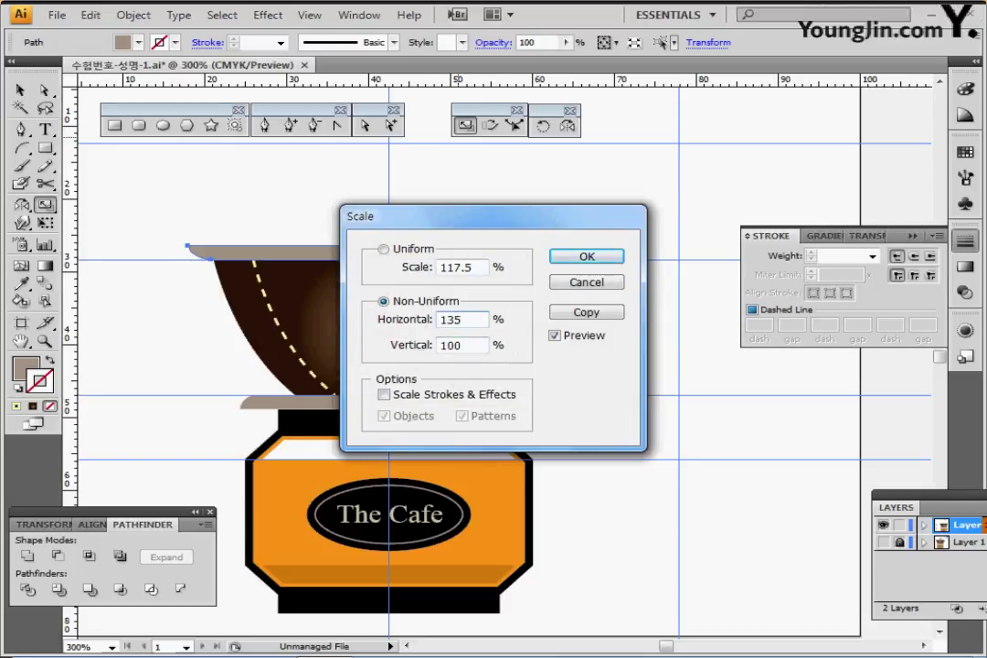
key("Return")
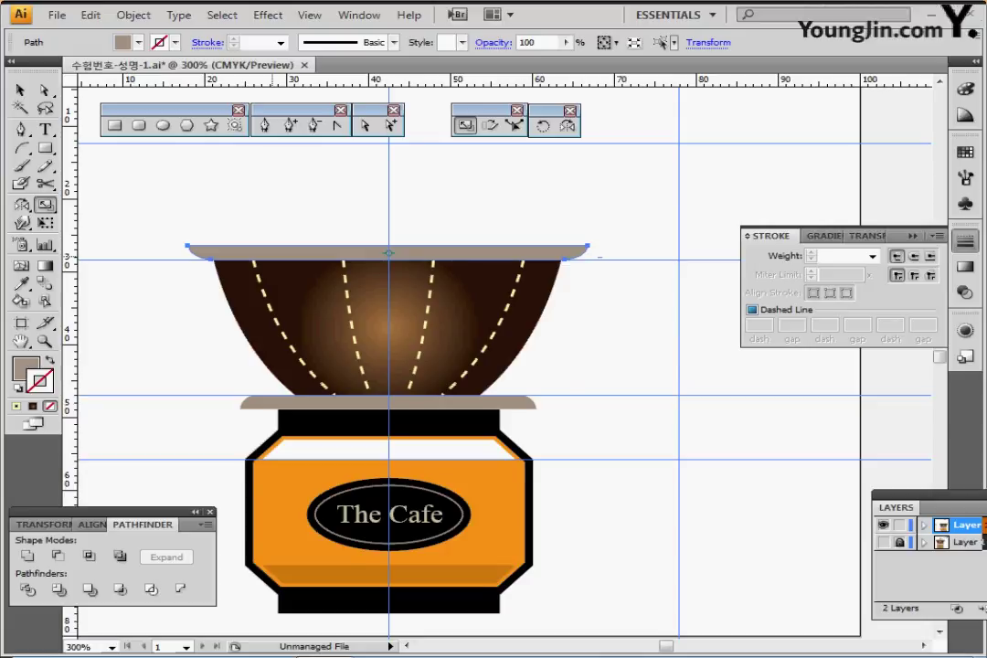
Recolour the bowl's rim with the khaki swatch sampled beside the artboard, and deselect it
left_click_drag(313, 238, 343, 318)
left_click(366, 362, "ctrl+alt")
left_click_drag(290, 417, 186, 324)
key("i")
left_click(195, 317)
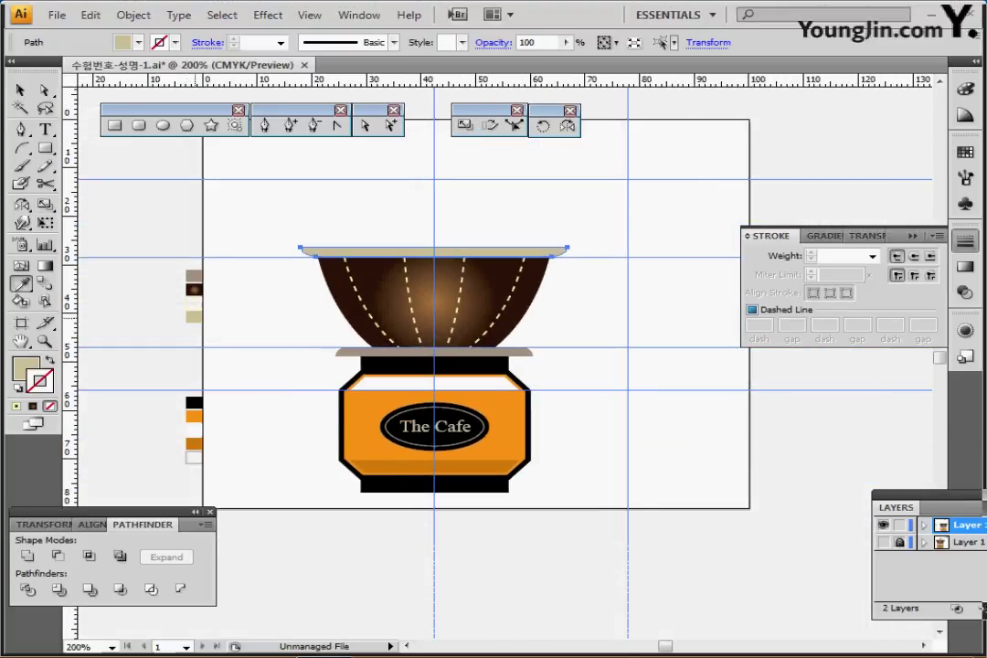
left_click(224, 213, "ctrl")
Show the reference layer and draw the shaft as a rectangle above the rim on the centre guide, filled with the grey-brown swatch colour
key("ctrl+plus")
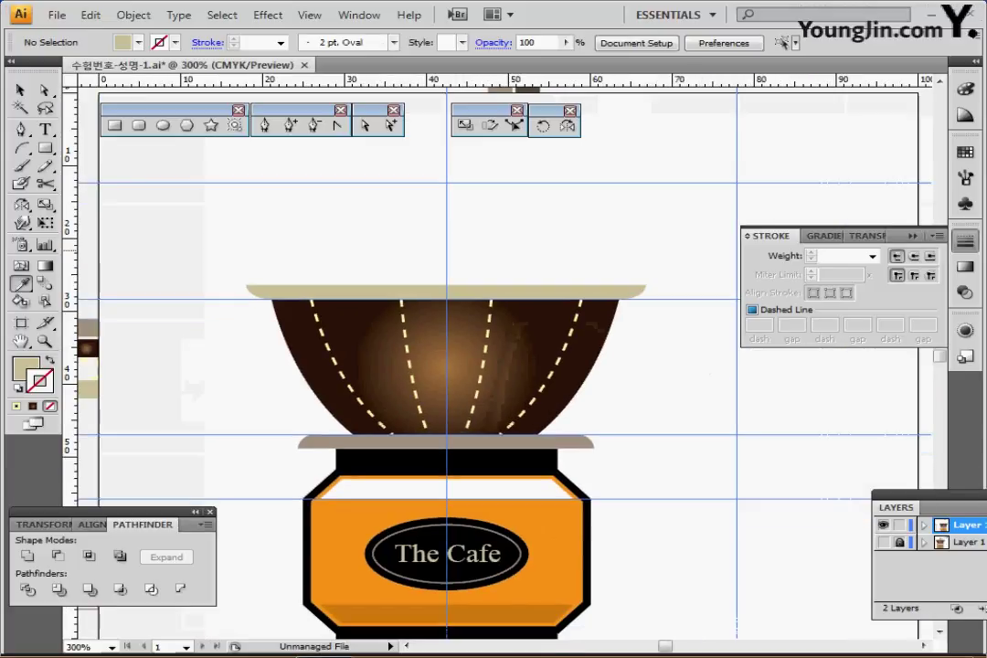
left_click_drag(302, 231, 299, 293)
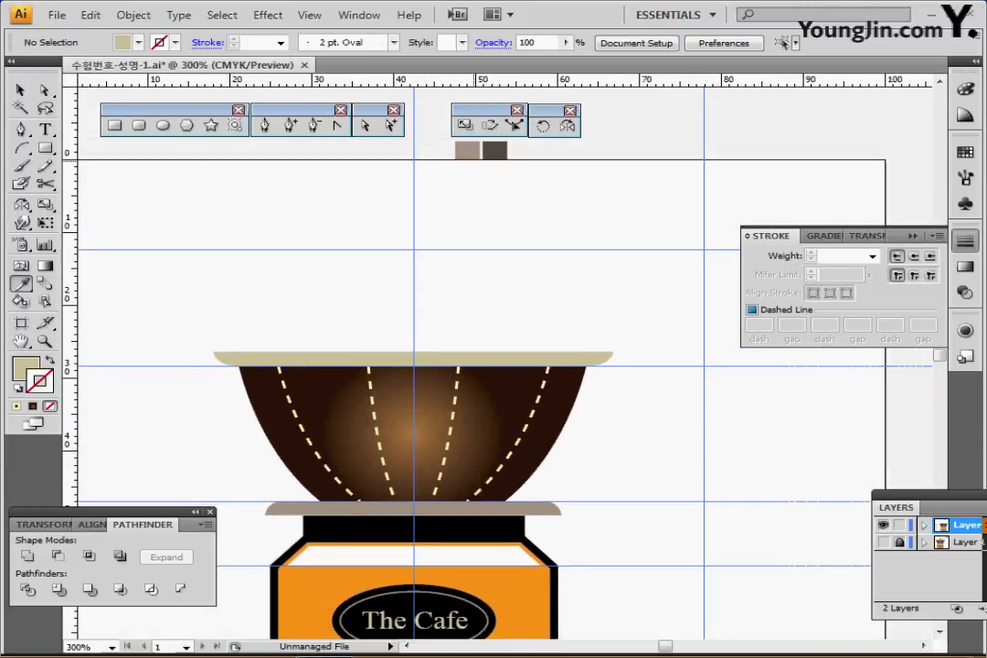
left_click(467, 150, "ctrl")
left_click(411, 228, "ctrl")
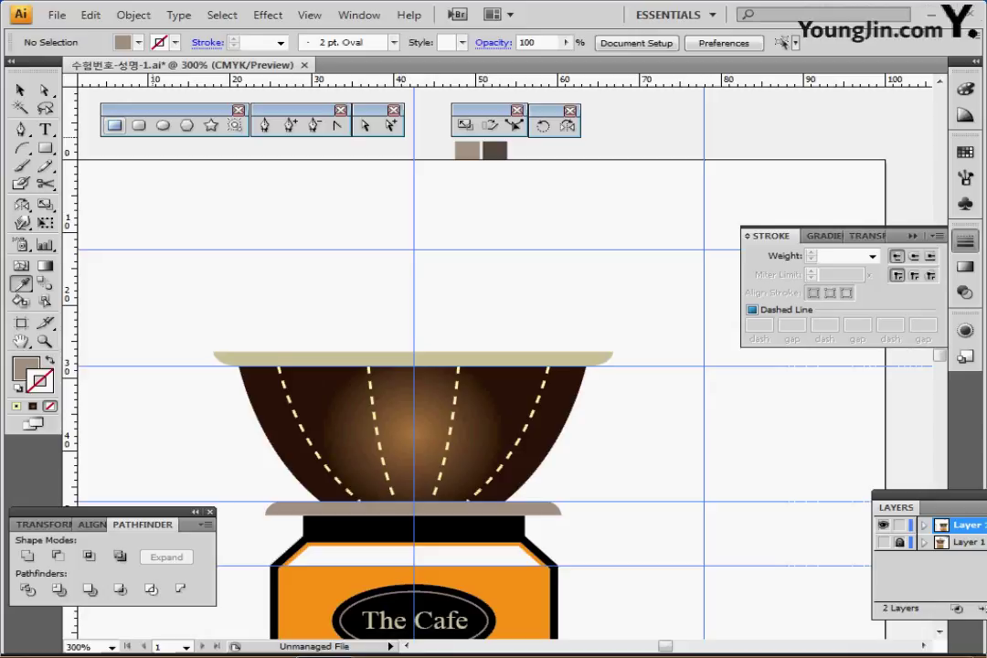
key("m")
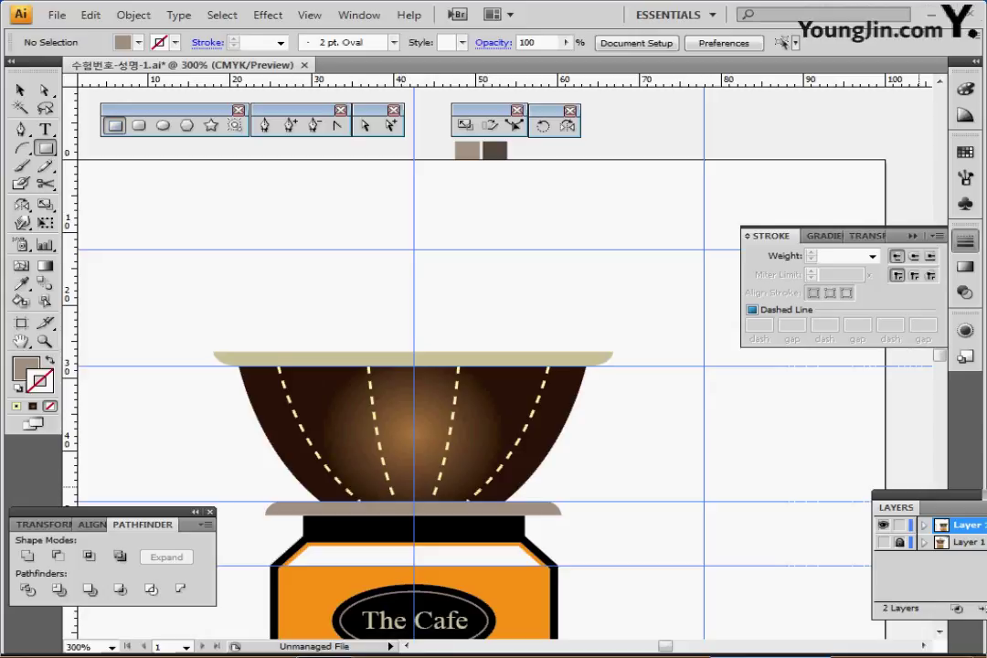
left_click(883, 543)
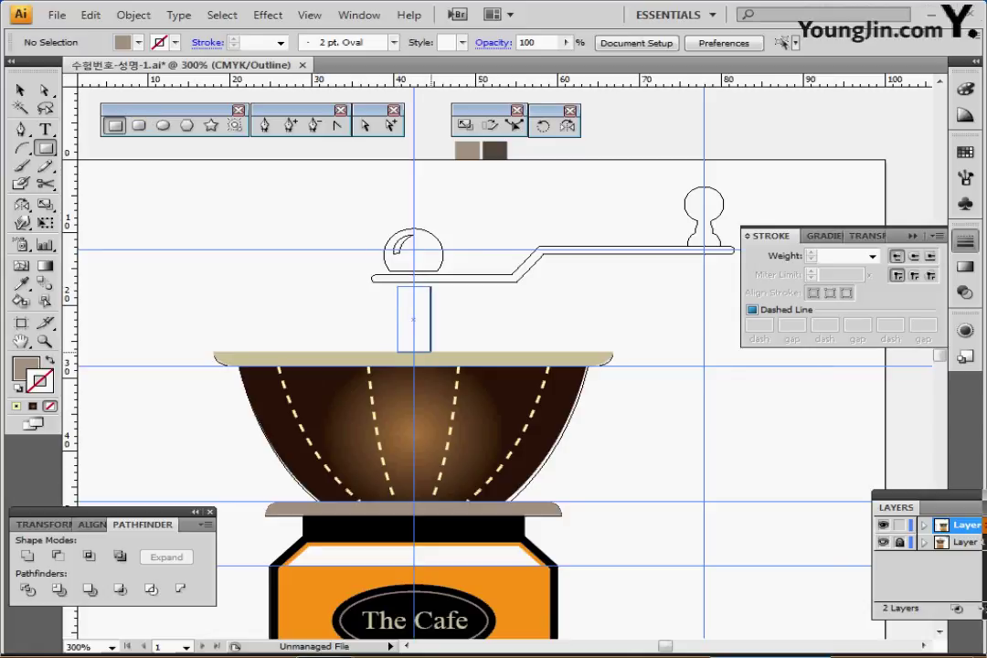
left_click_drag(431, 352, 431, 353)
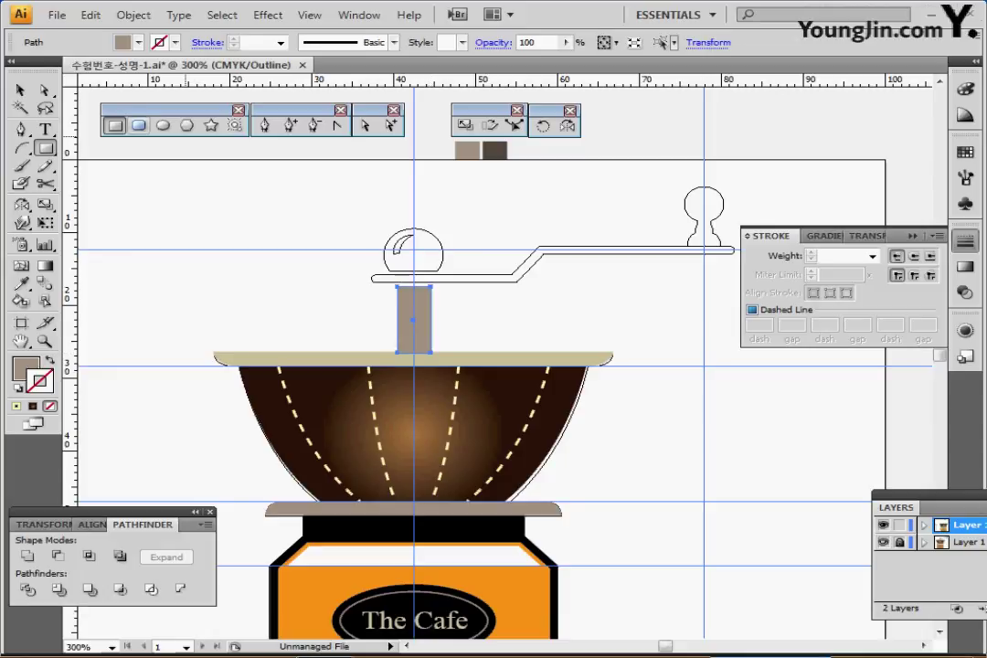
Draw a grey-brown ellipse over the reference knob above the shaft, centred on the vertical guide
left_click(162, 126)
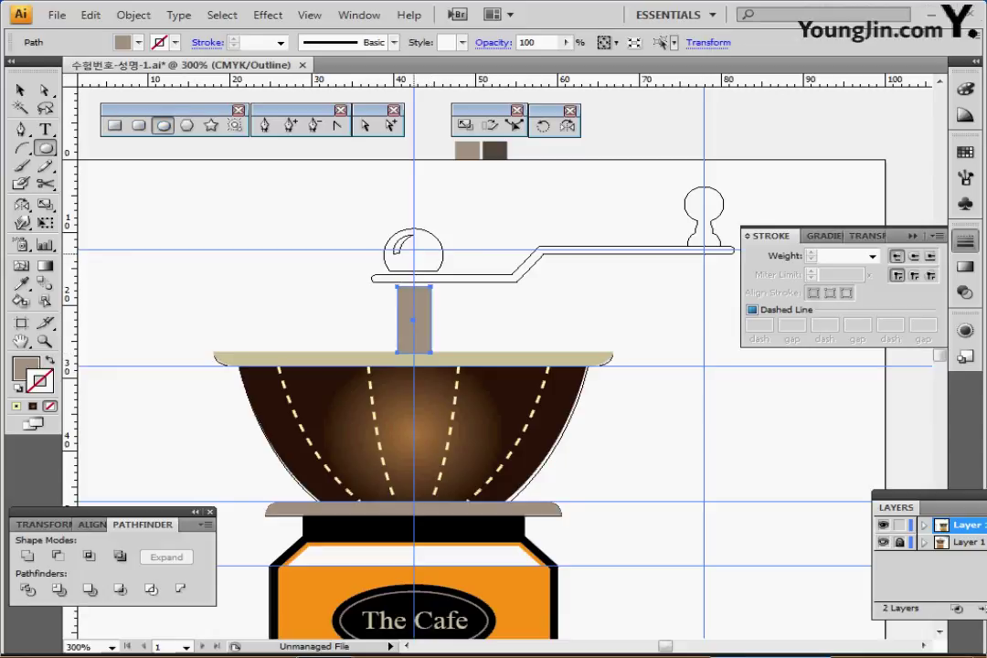
left_click_drag(413, 254, 436, 281)
left_click(400, 240)
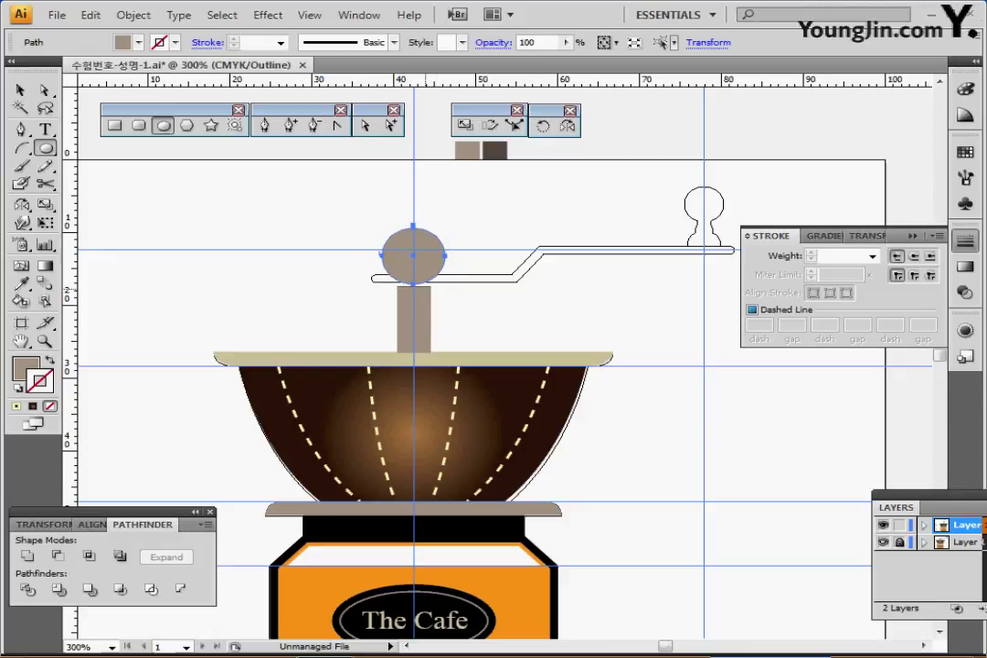
In outline view, draw a rectangle across the lower part of the knob ellipse, and return to preview with the reference layer hidden
left_click(440, 306, "ctrl")
left_click_drag(412, 293, 320, 253)
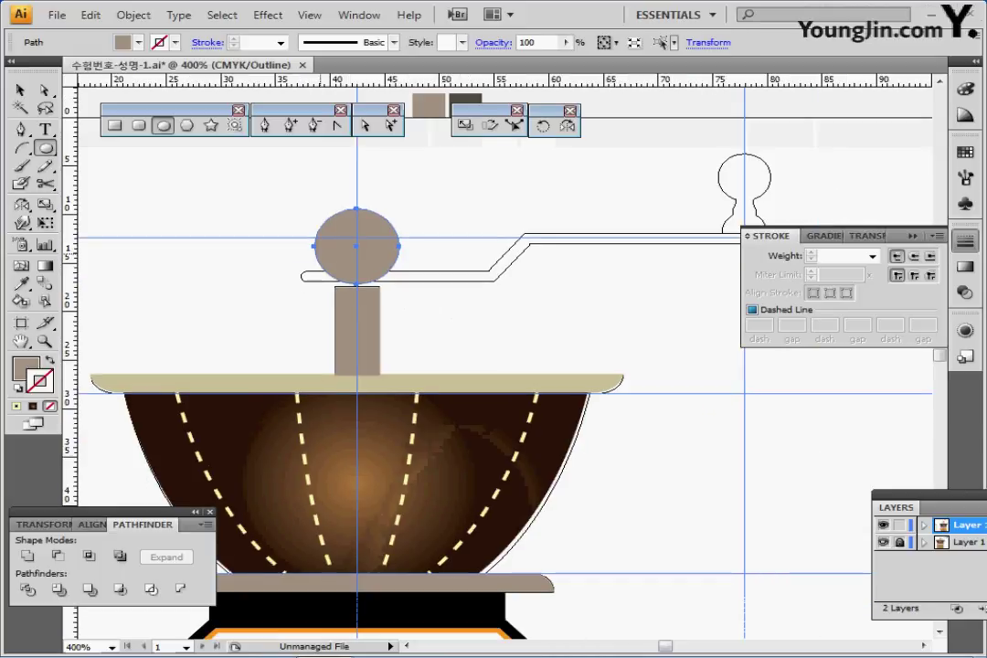
left_click(114, 126)
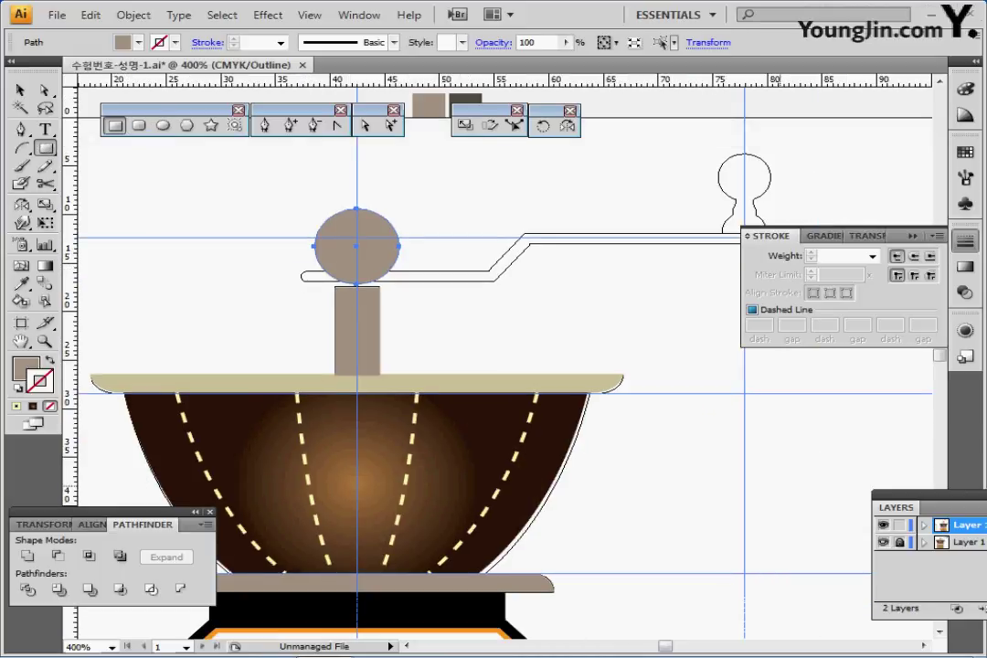
key("ctrl+y")
left_click_drag(295, 265, 414, 285)
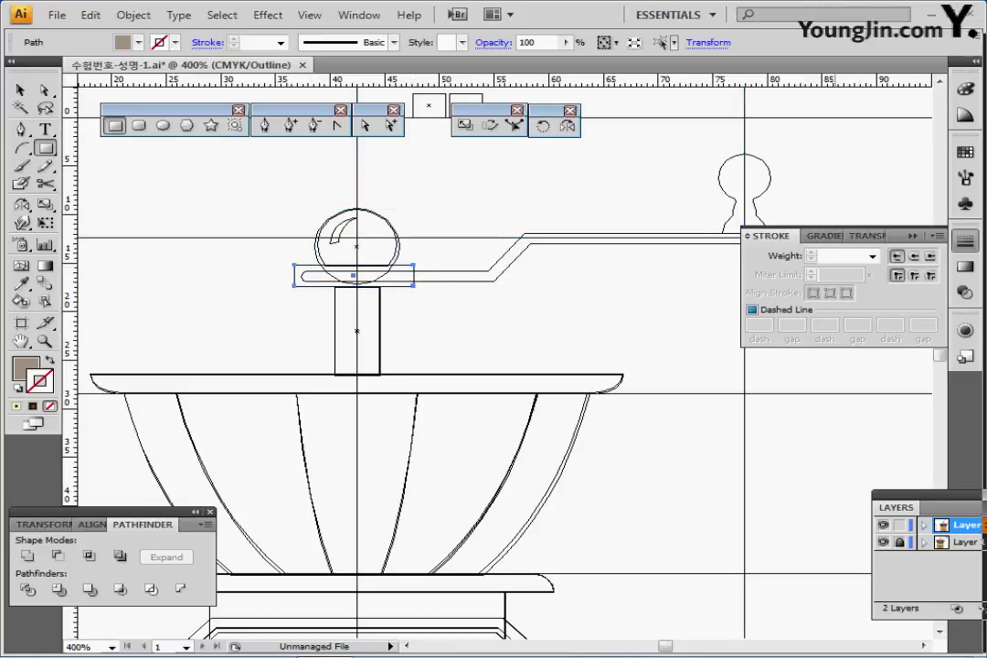
key("ctrl+y")
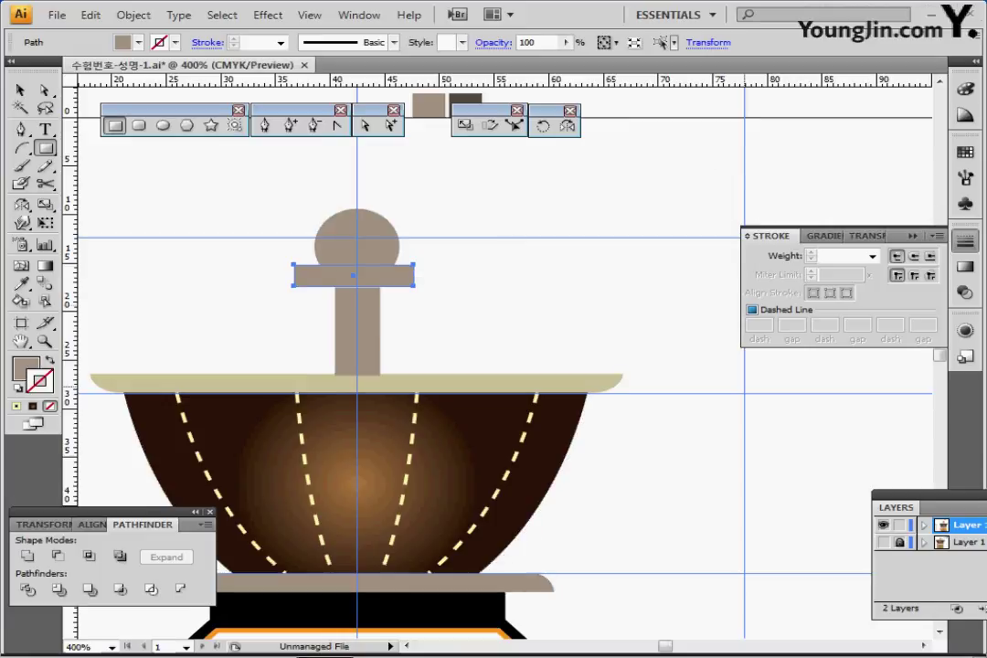
Subtract the rectangle from the knob ellipse with Minus Front to flatten its base, and deselect the result
key("ctrl+shift+a")
left_click(357, 244, "ctrl")
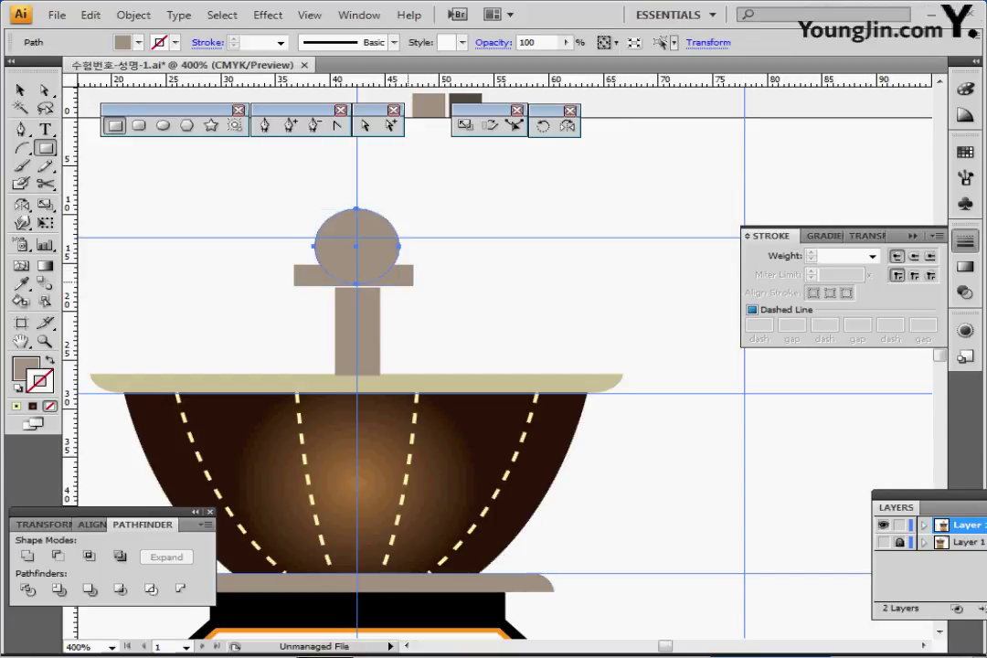
left_click(398, 275, "shift")
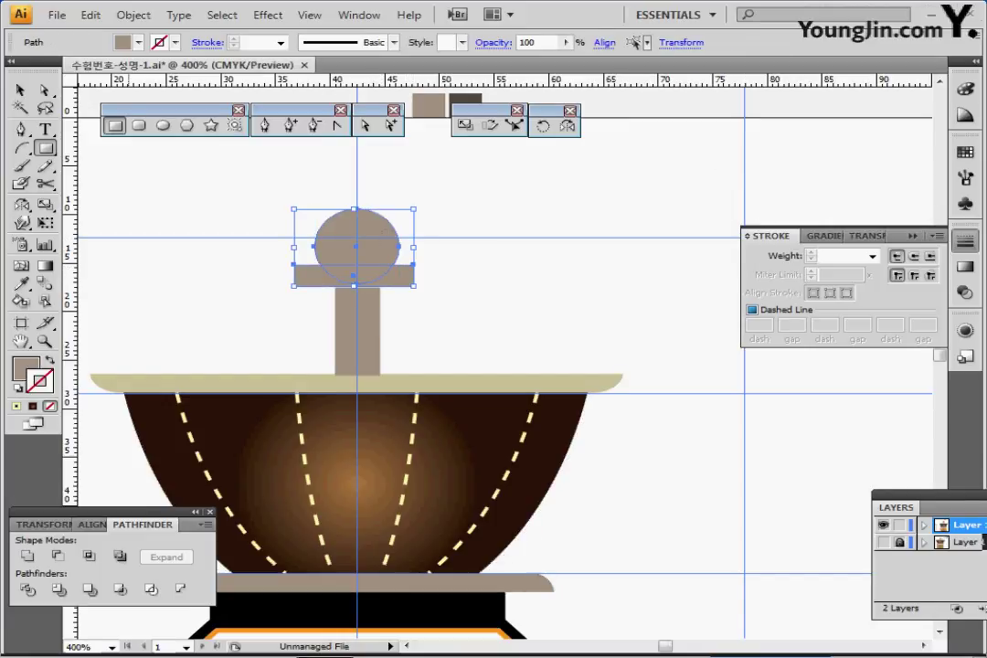
left_click(89, 556)
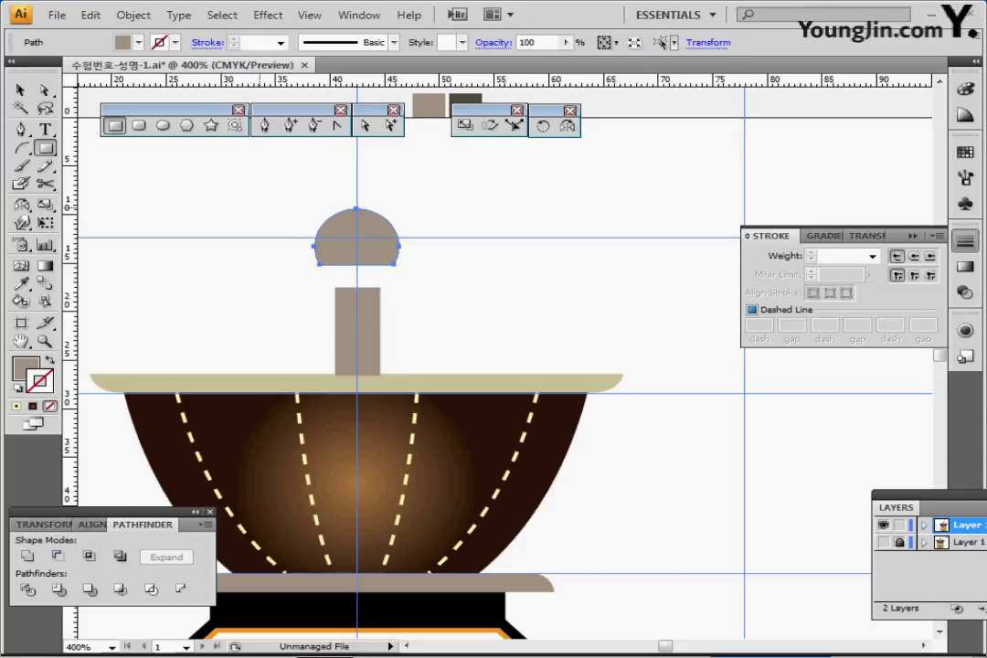
left_click(260, 198, "ctrl")
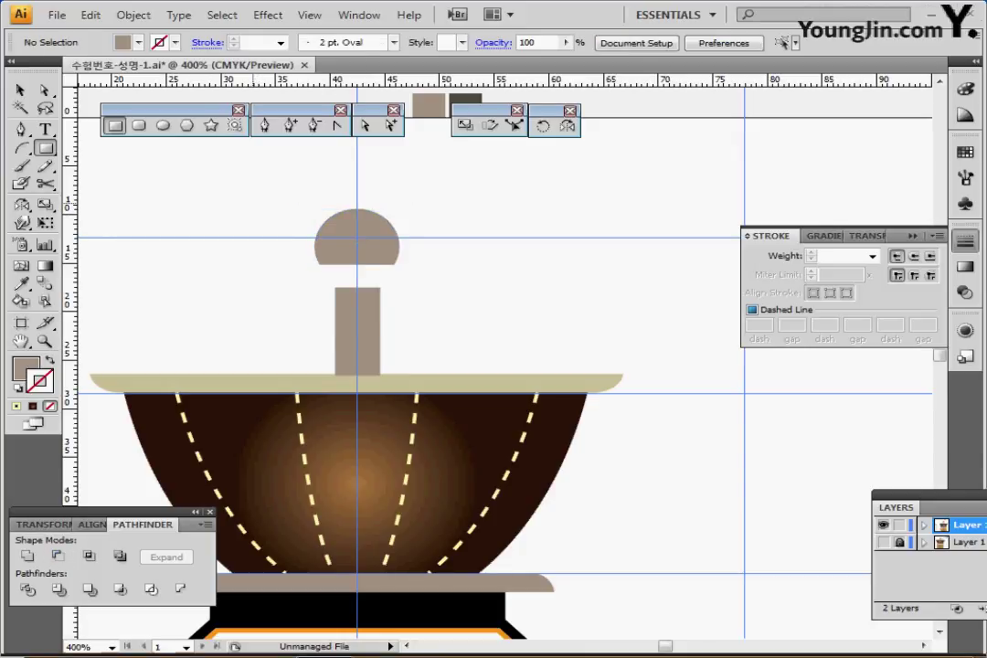
Duplicate the flattened knob to the empty area beside it, and place a second copy shifted slightly to the right over the first
left_click(374, 228, "ctrl")
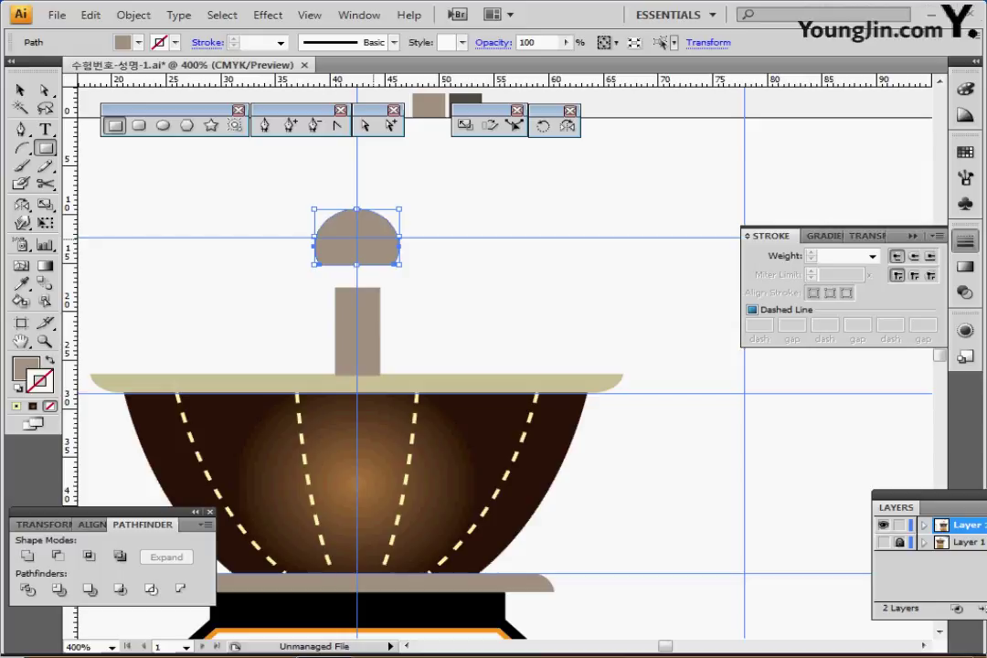
left_click_drag(373, 239, 505, 228)
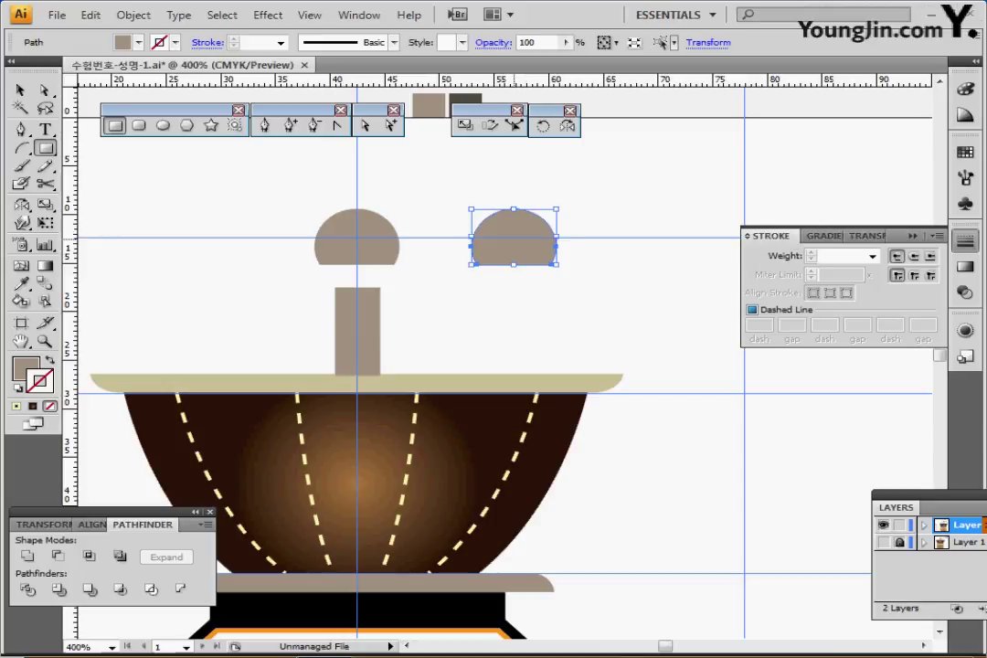
left_click_drag(513, 241, 526, 242)
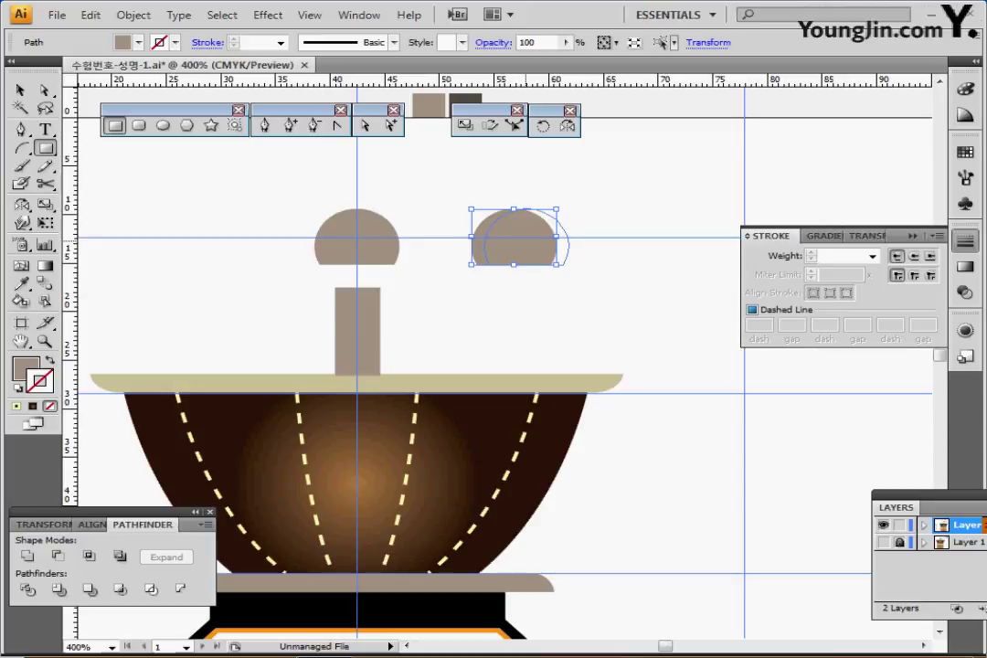
left_click_drag(526, 239, 526, 240)
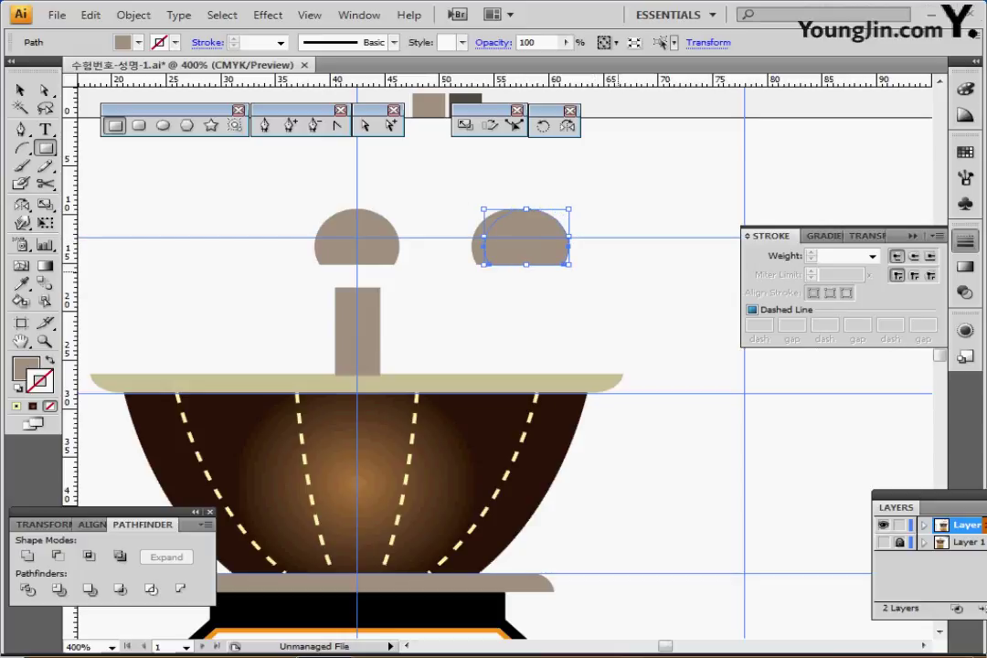
left_click(618, 271, "ctrl")
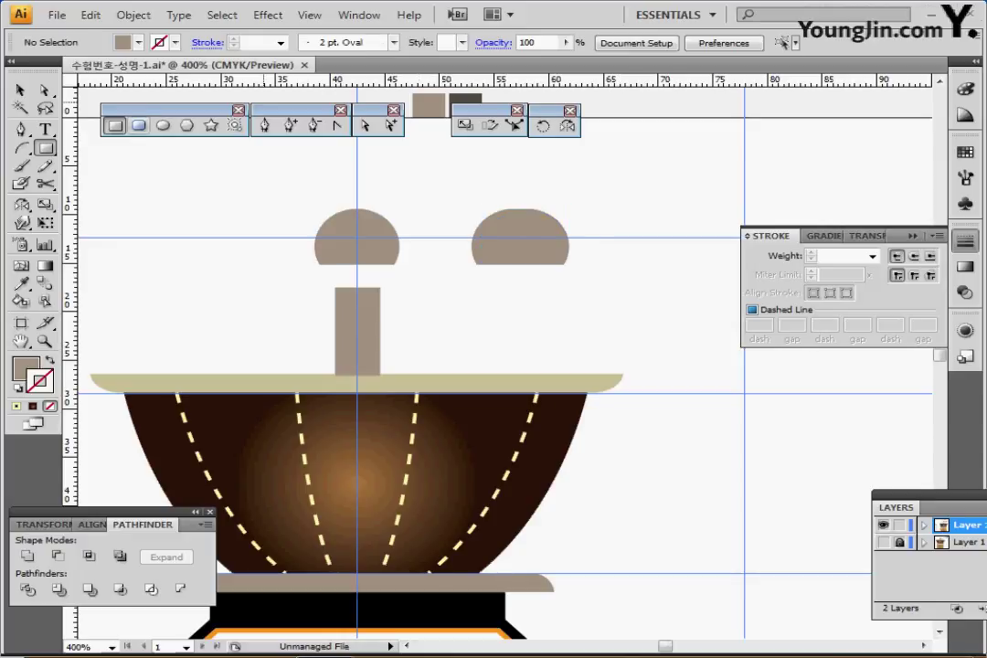
Draw a rectangle with default fill and stroke over the copies' lower part, and use Minus Front on all three shapes to leave a crescent highlight
mouse_move(483, 267)
left_mouse_down()
mouse_move(599, 292)
mouse_move(573, 267)
left_mouse_up()
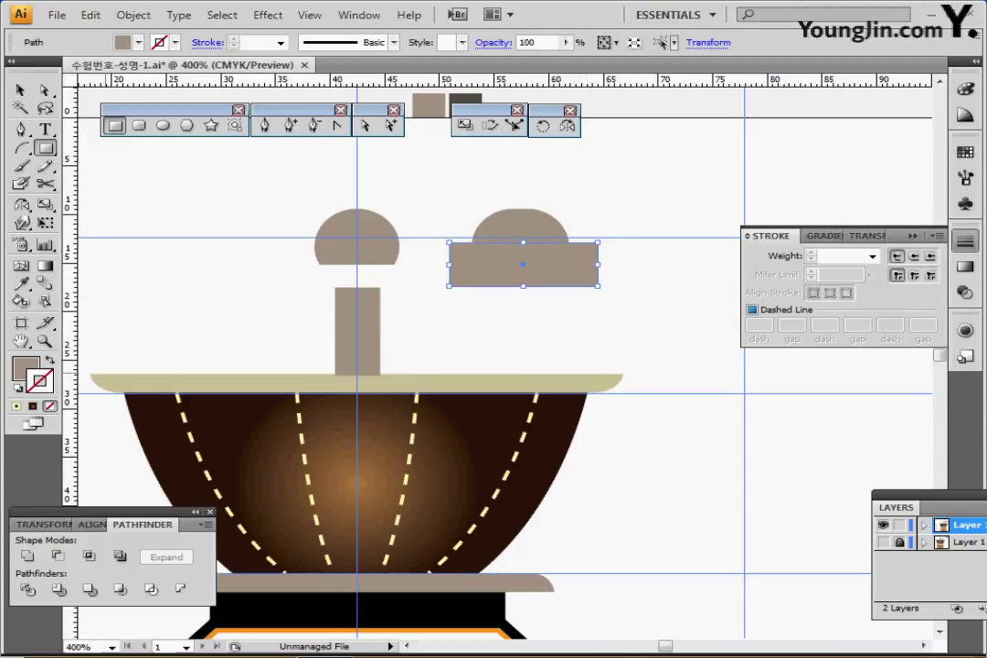
left_click(18, 388)
key("ctrl+shift+a")
left_click_drag(466, 171, 547, 260)
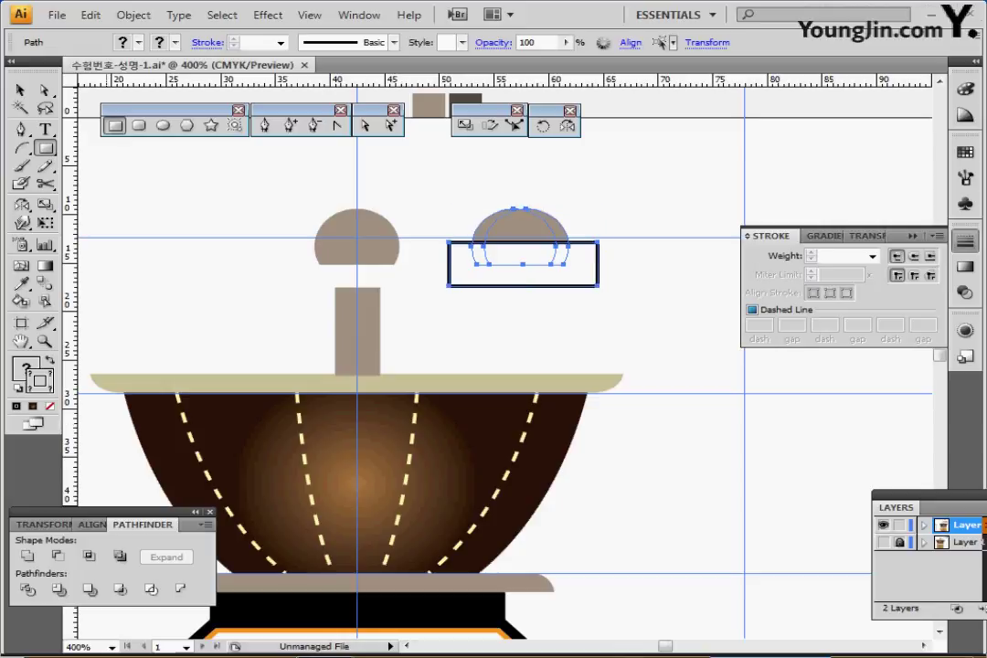
left_click(58, 555)
left_click(57, 556)
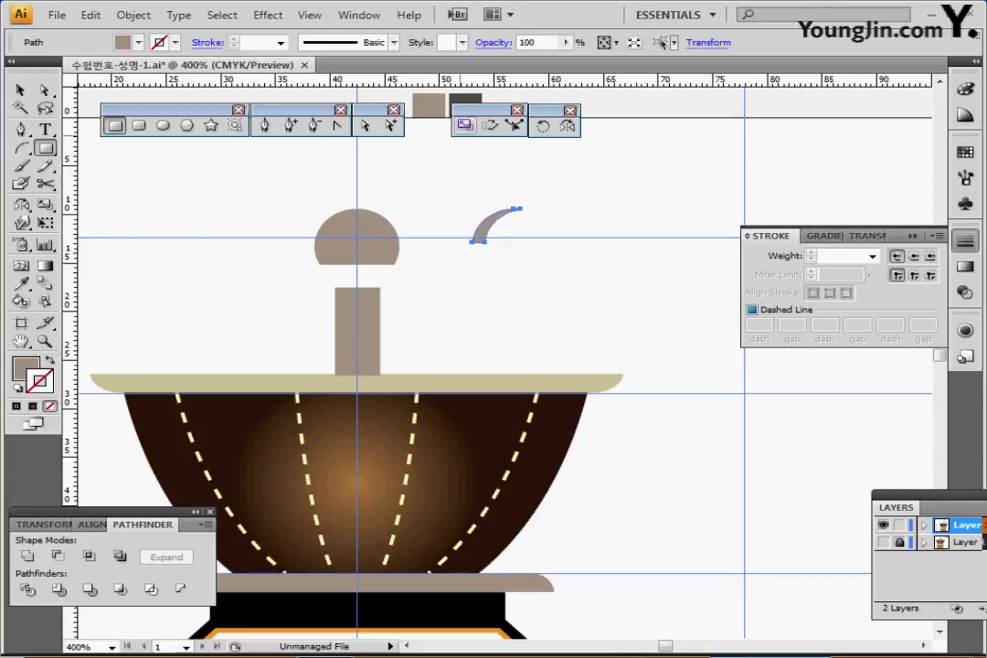
Scale the crescent highlight uniformly to 70% and rotate it by 10°
double_click(465, 125)
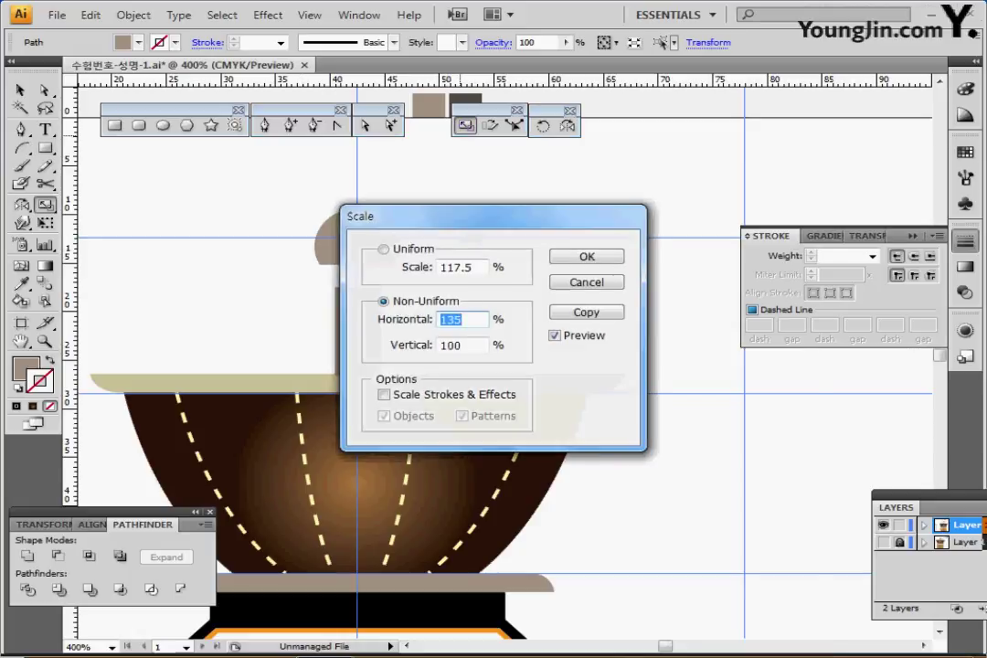
left_click(383, 249)
type("70")
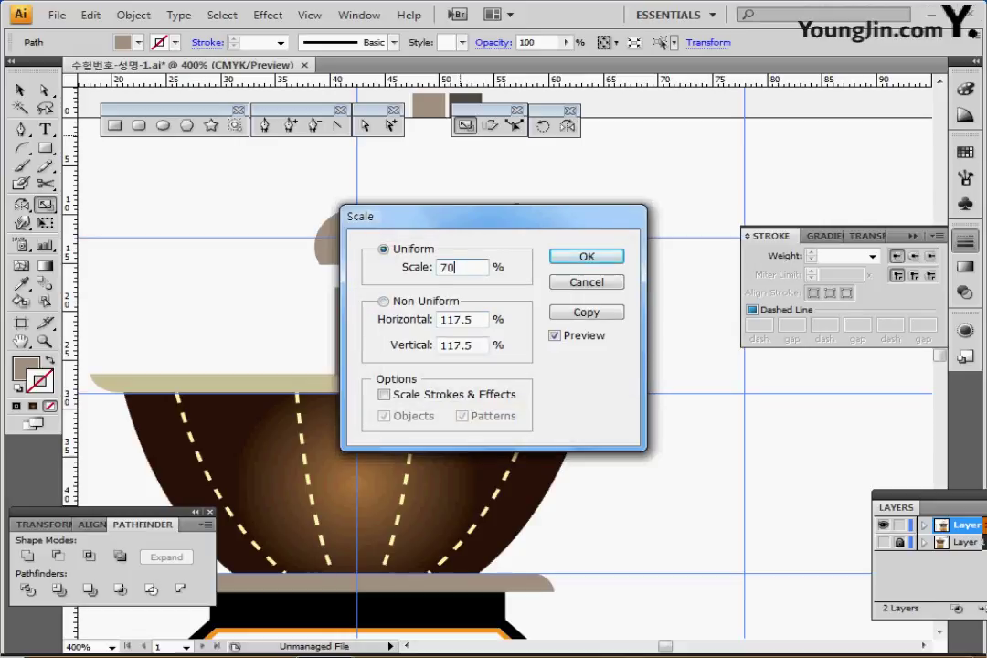
key("Return")
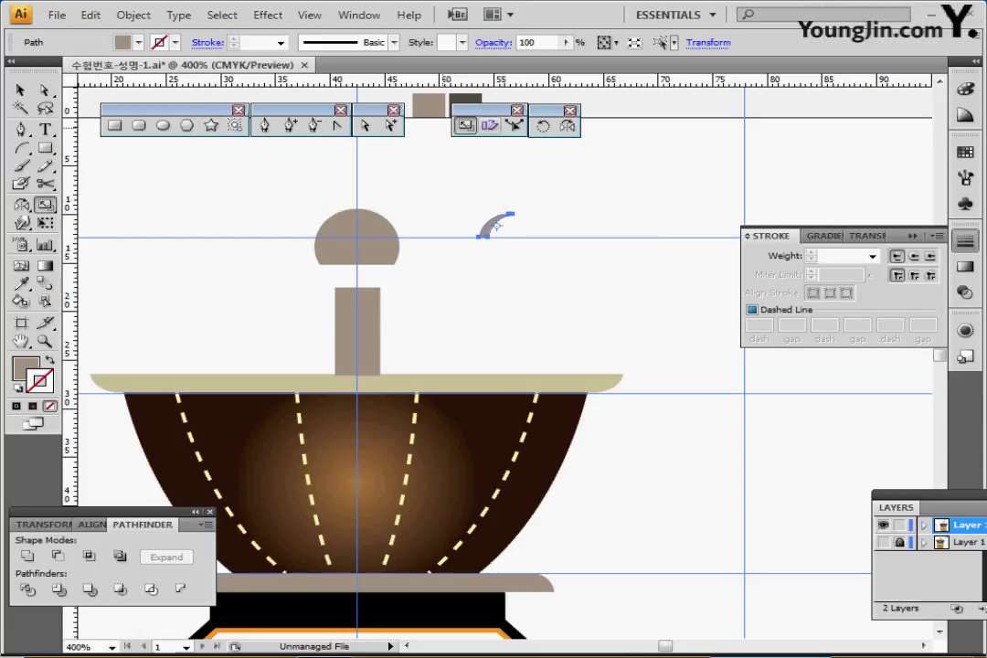
double_click(543, 126)
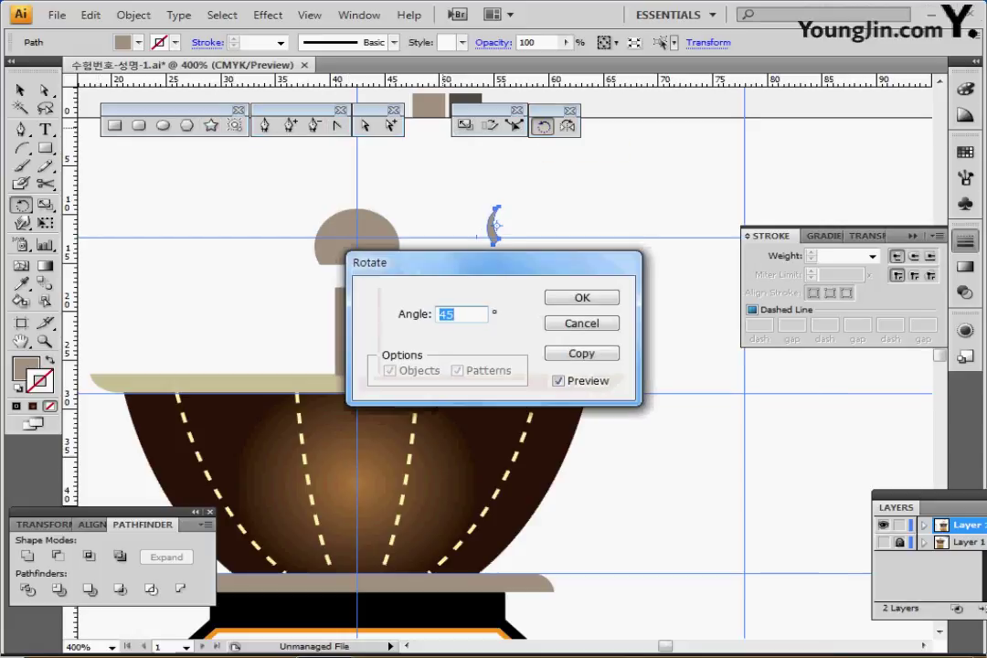
type("10")
key("Return")
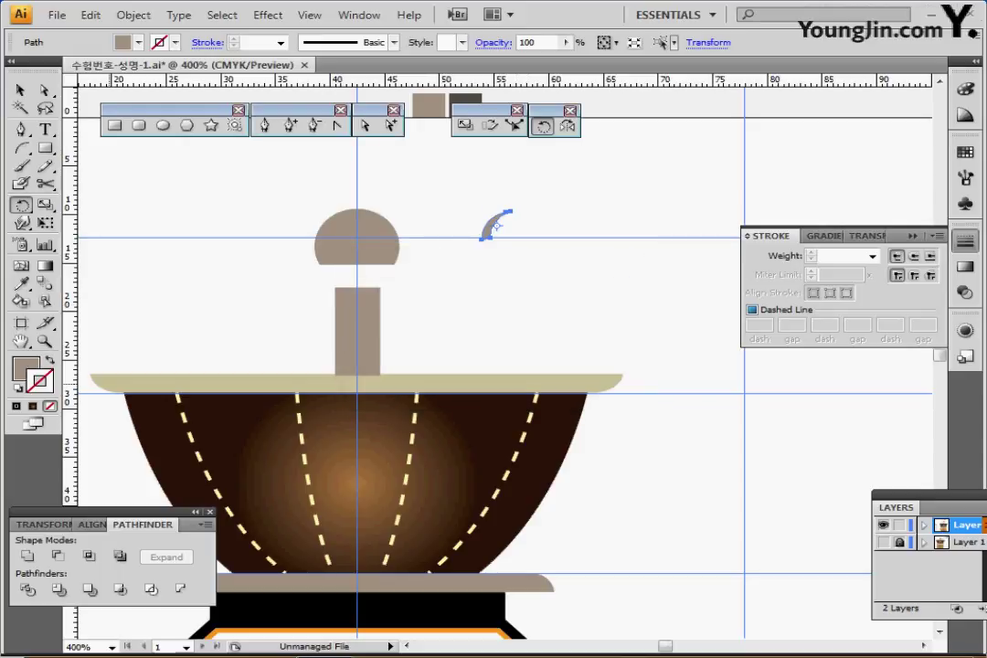
Fill the crescent with white, place it over the knob's upper-left area, and deselect it
left_click(26, 368)
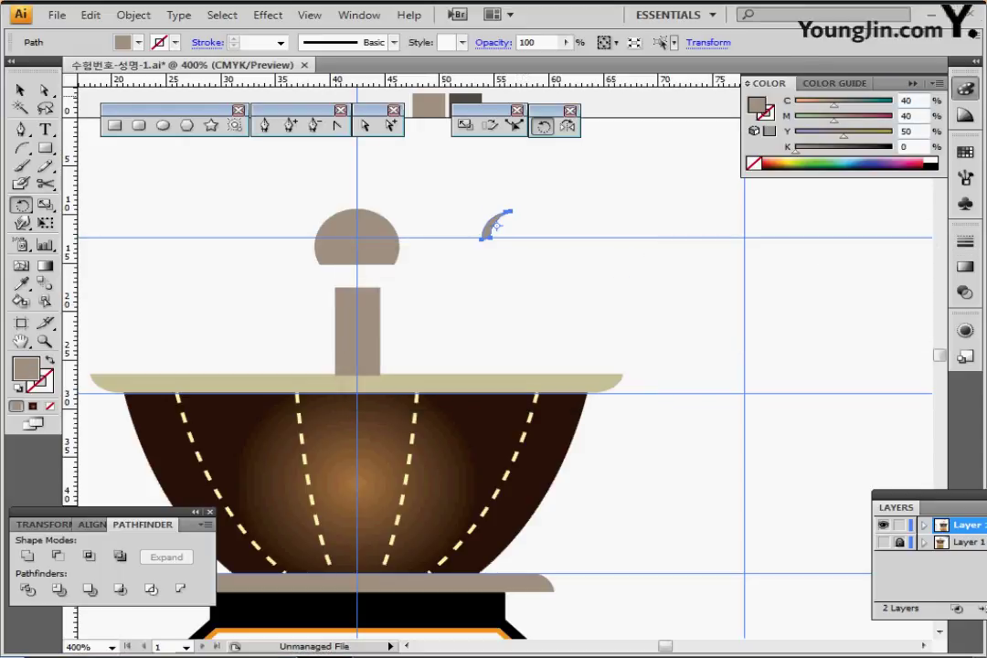
left_click(930, 160)
left_click_drag(490, 225, 340, 232)
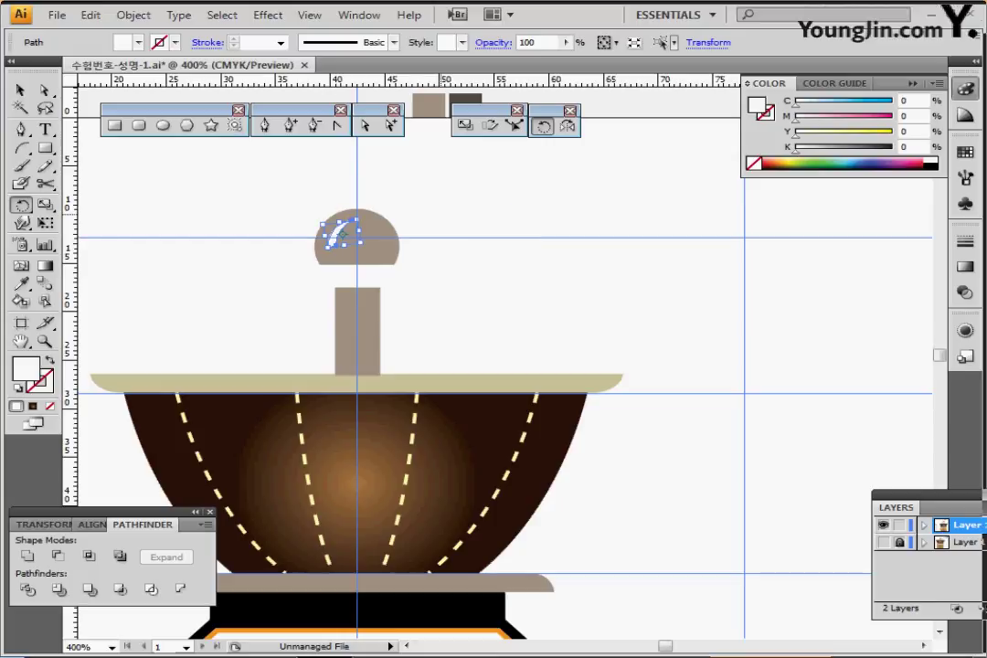
key("ctrl+shift+a")
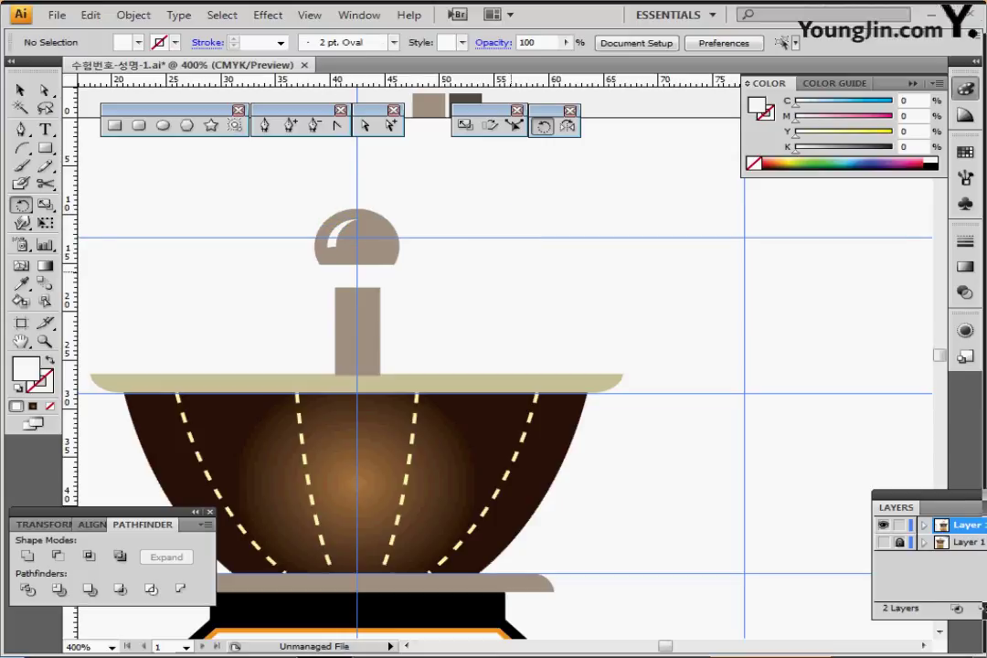
Group the knob together with its white crescent highlight and deselect the group
key("ctrl+minus")
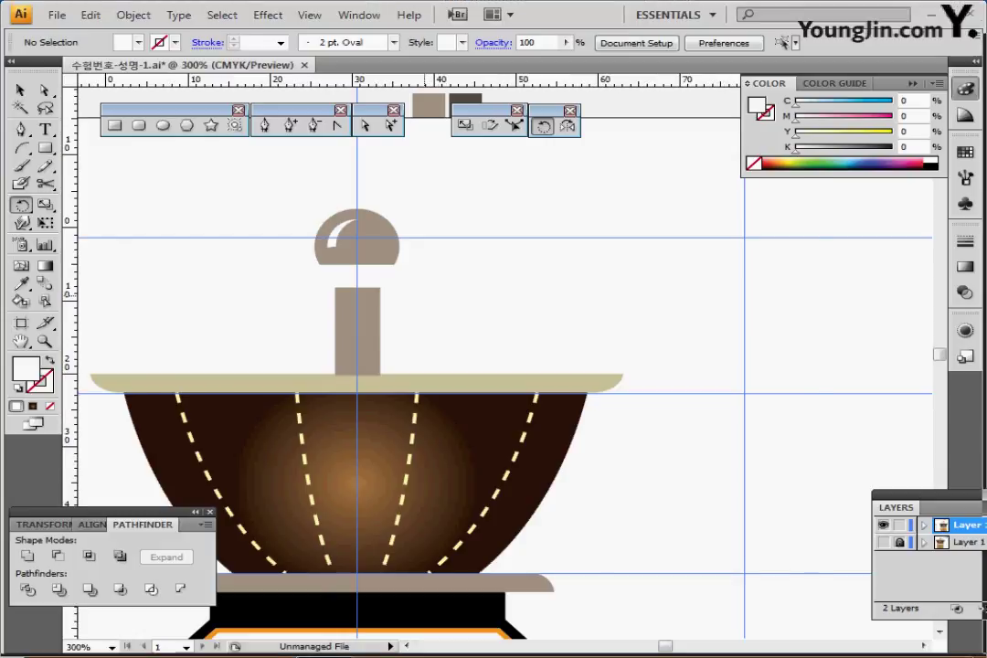
left_click_drag(491, 308, 458, 228)
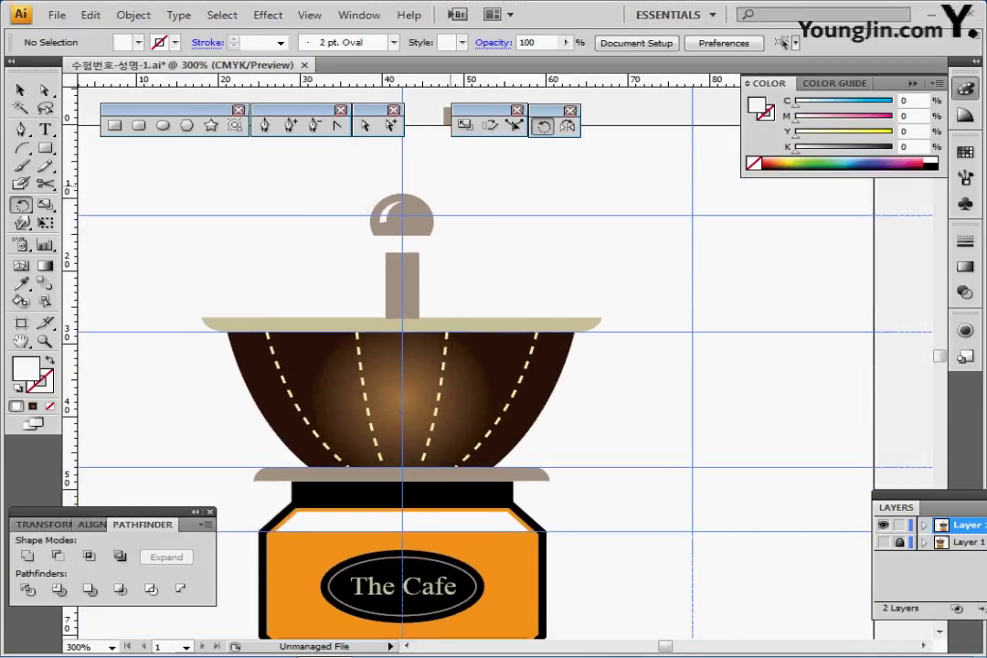
left_click_drag(469, 193, 353, 239)
left_click(500, 213, "ctrl")
left_click_drag(503, 188, 337, 230)
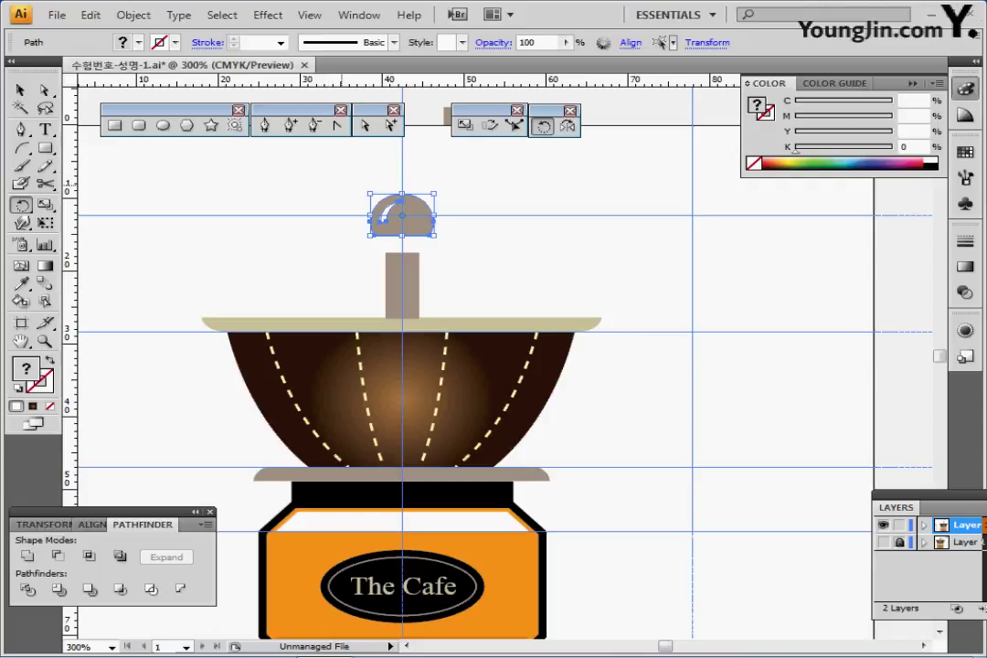
key("ctrl+g")
left_click(315, 183, "ctrl")
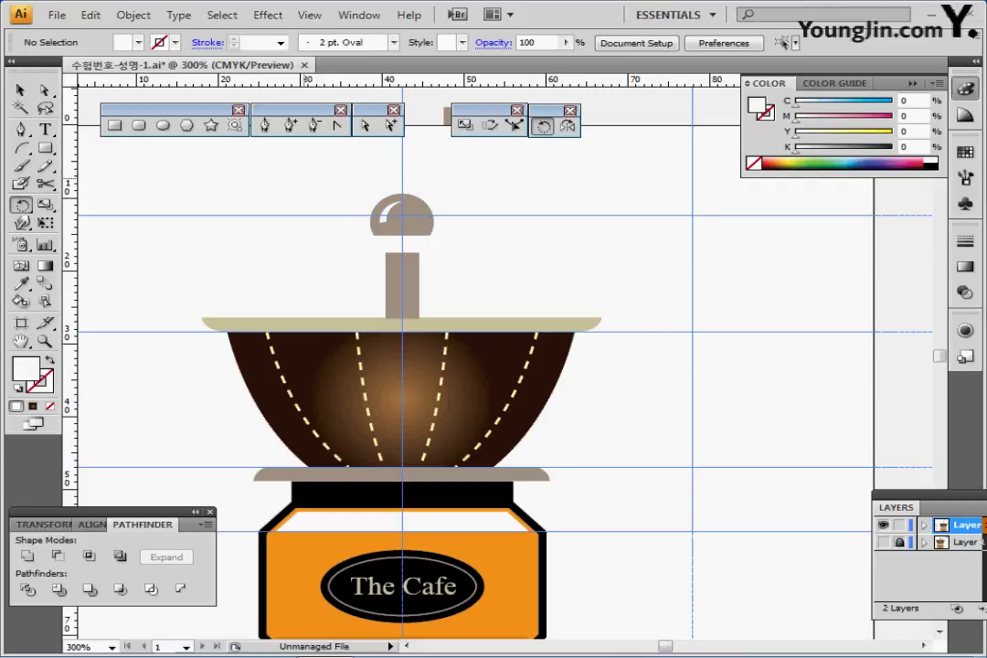
Align all the grinder parts from the knob down to the label by their horizontal centers, and deselect them
left_click_drag(330, 174, 486, 602)
left_click(92, 524)
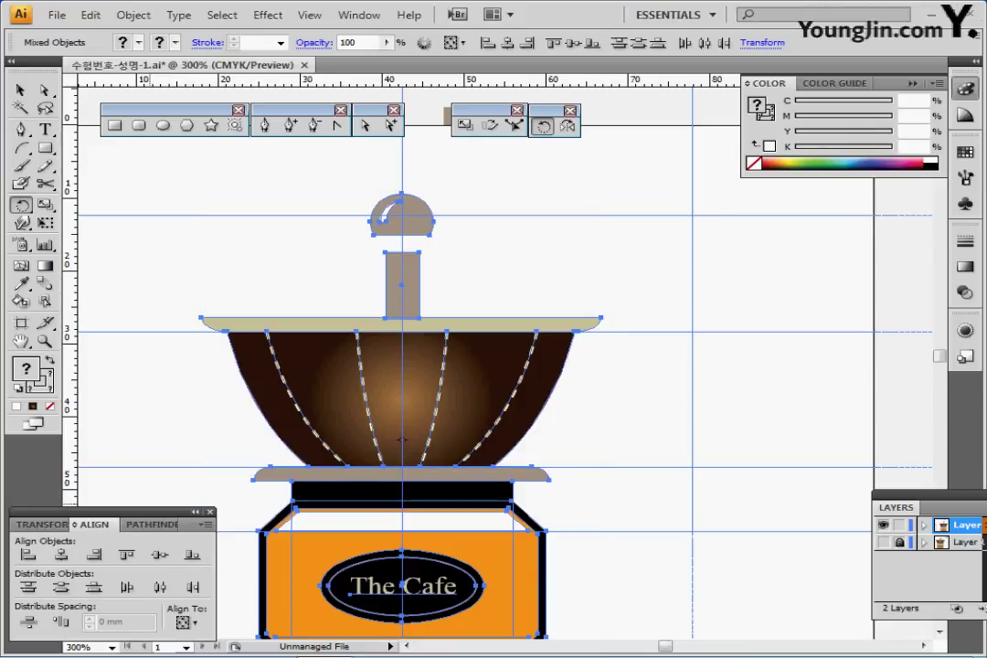
left_click(61, 554)
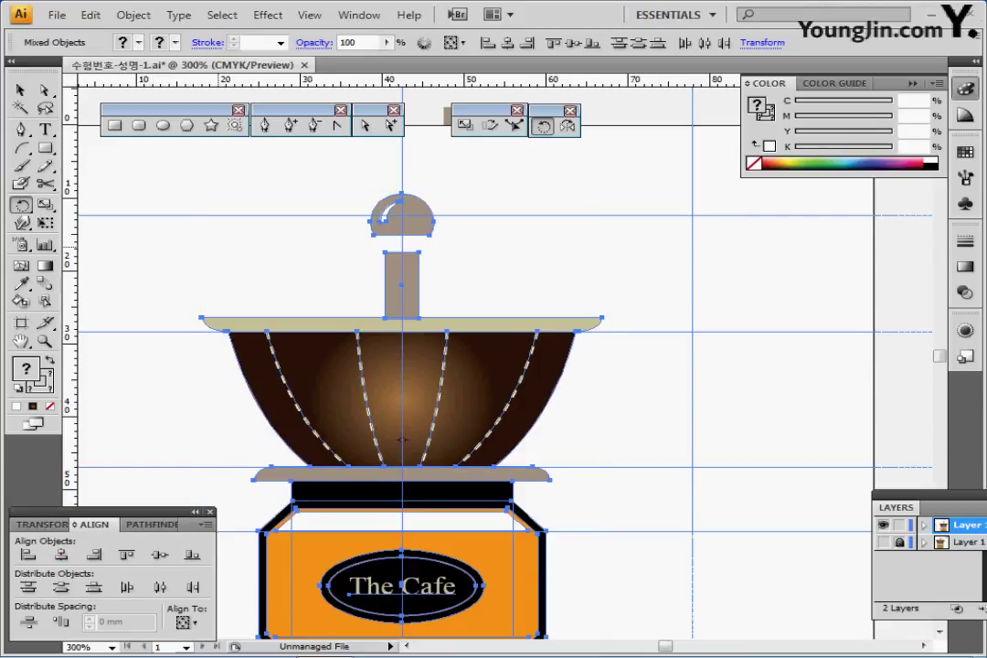
left_click(260, 217, "ctrl")
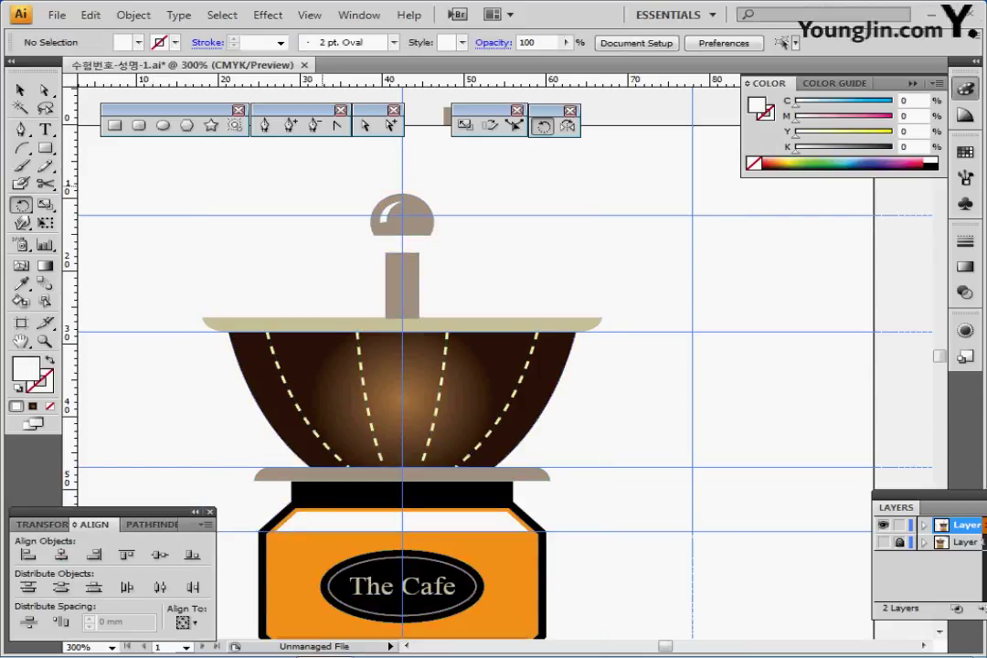
left_click_drag(337, 180, 454, 270)
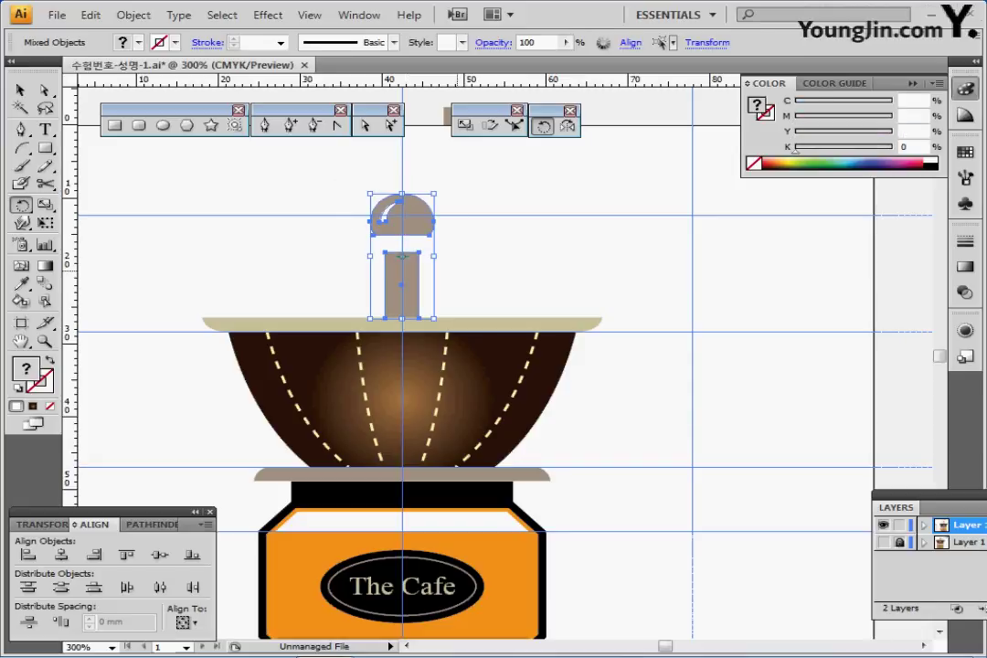
left_click(456, 273, "ctrl")
Show the reference layer in outline and trace the crank arm's centerline with the Pen tool as an open four-point path
left_click_drag(502, 320, 483, 315)
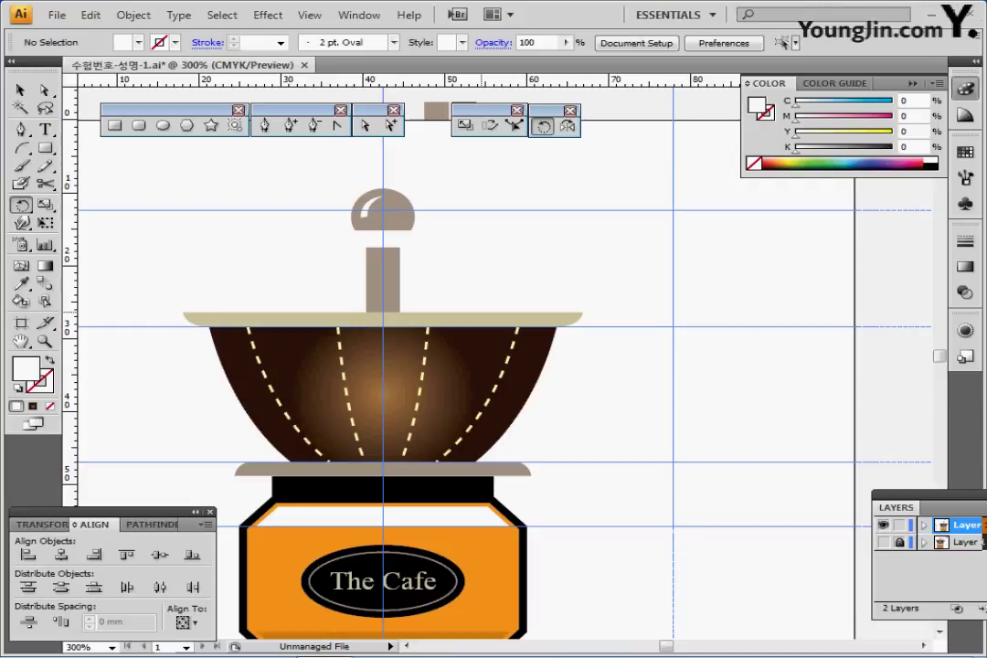
left_click_drag(478, 295, 446, 290)
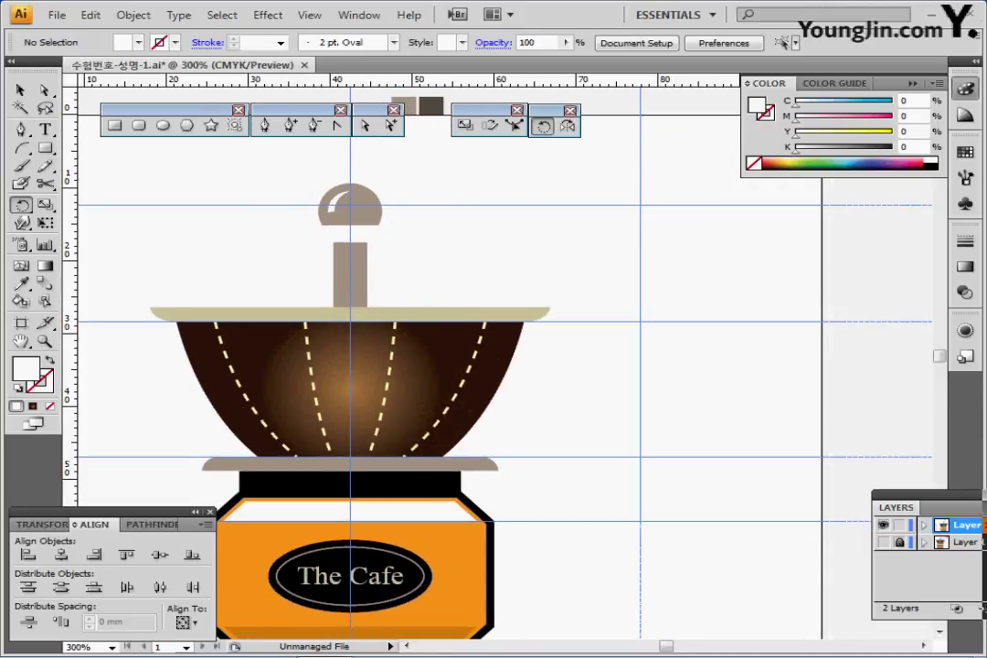
left_click(883, 543)
left_click(883, 542, "ctrl")
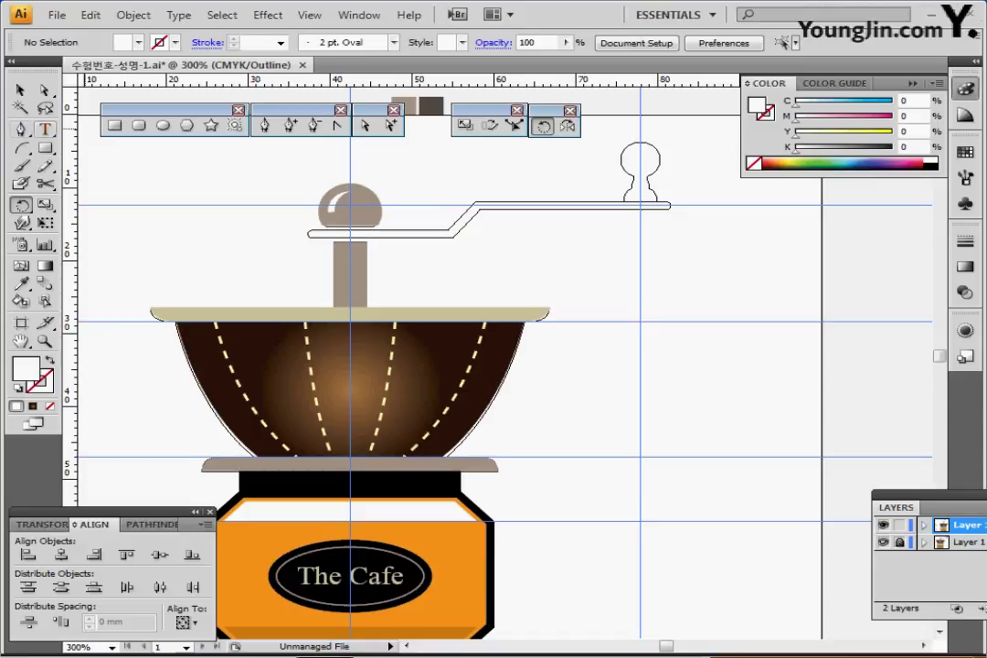
key("p")
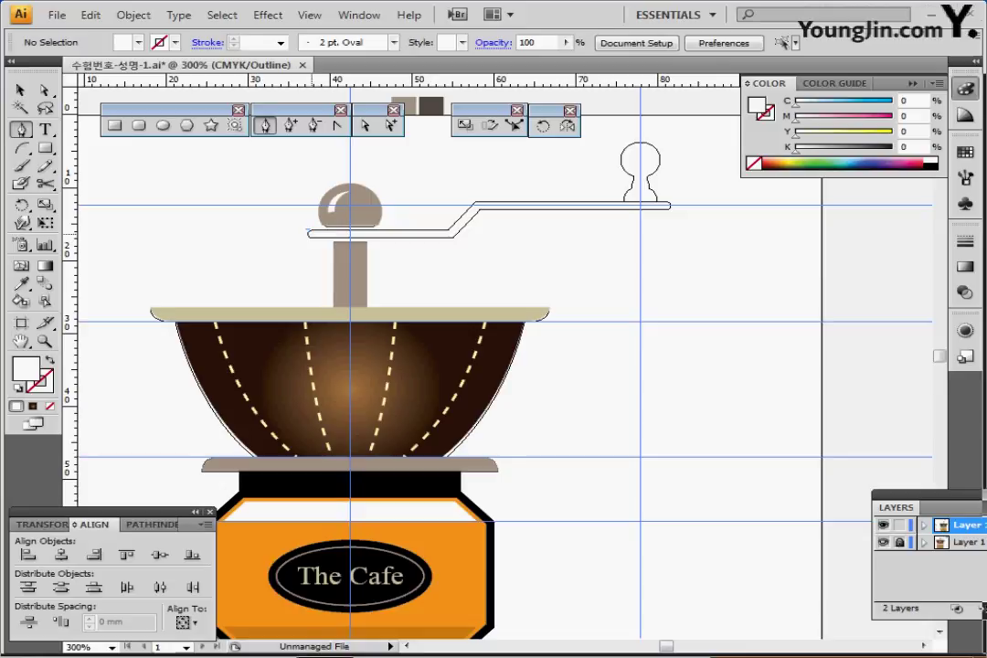
left_click(310, 233)
left_click(445, 233)
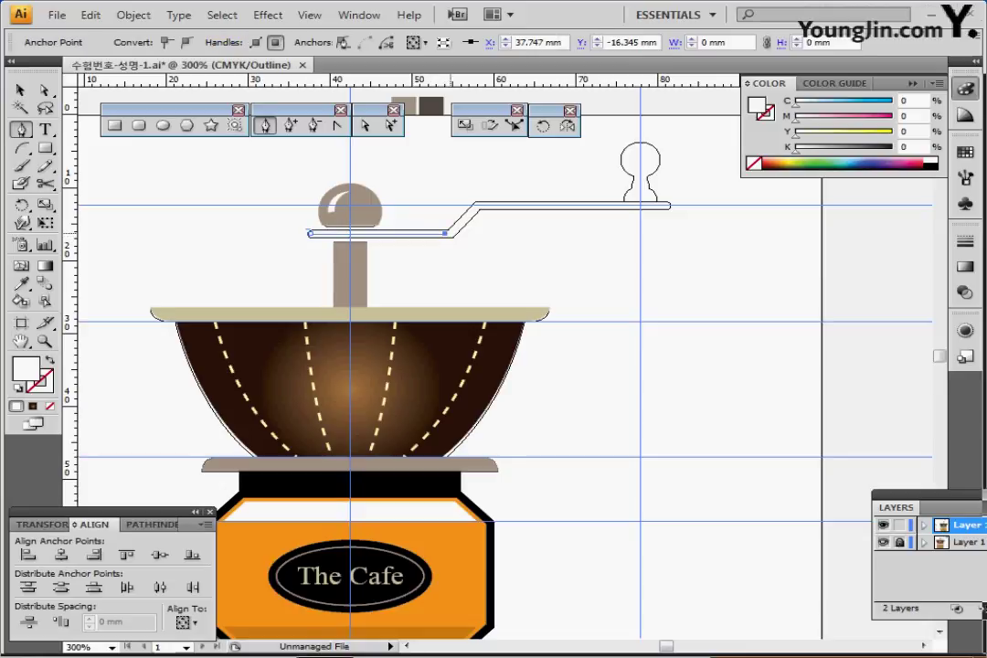
left_click(477, 204)
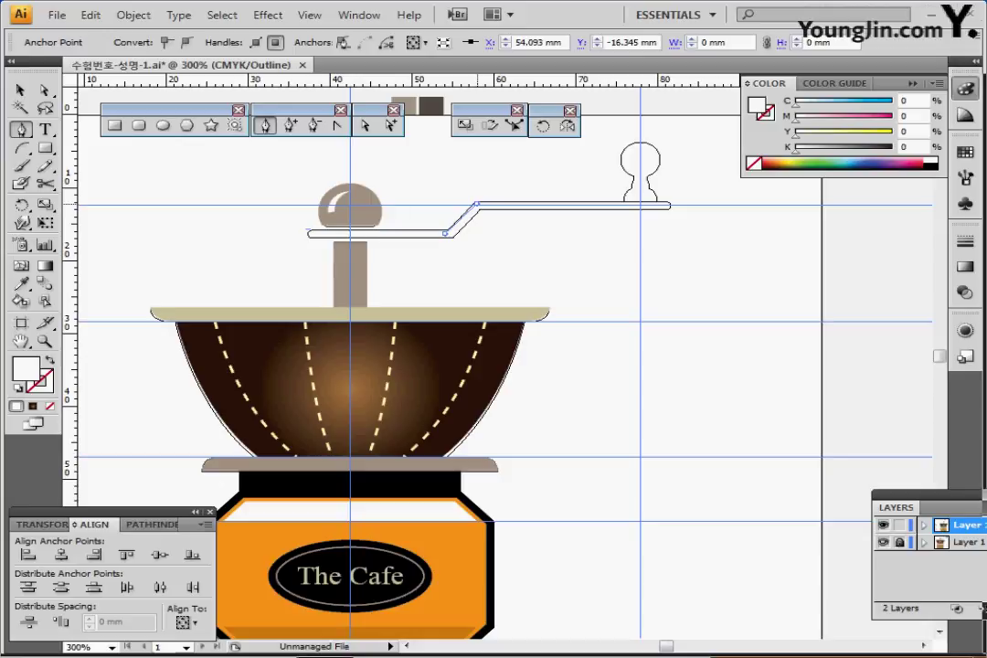
left_click(310, 234, "shift")
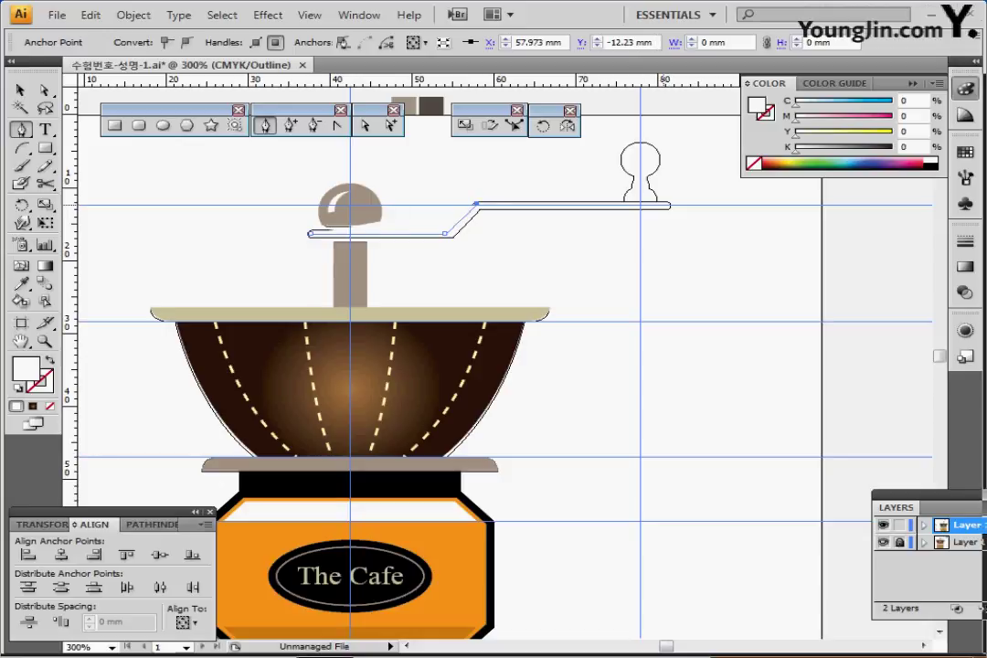
left_click(665, 204)
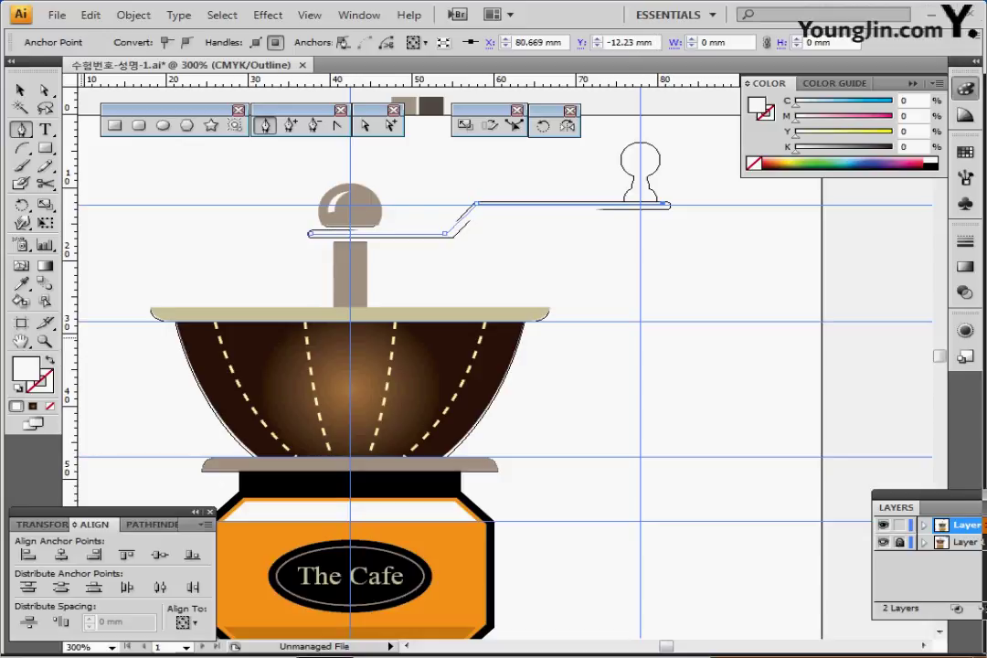
Give the crank path no fill and the default black 1 pt stroke, deselect it, and hide the reference layer
left_click(19, 388)
left_click(50, 405)
left_click_drag(424, 226, 430, 263)
left_click(45, 90)
left_click(247, 201)
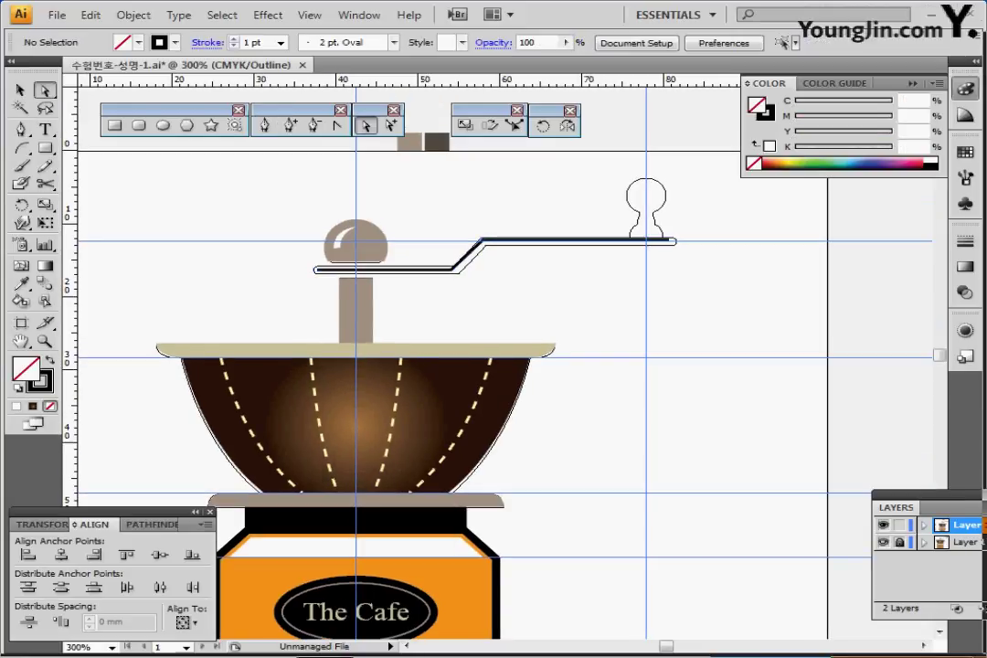
left_click(882, 541)
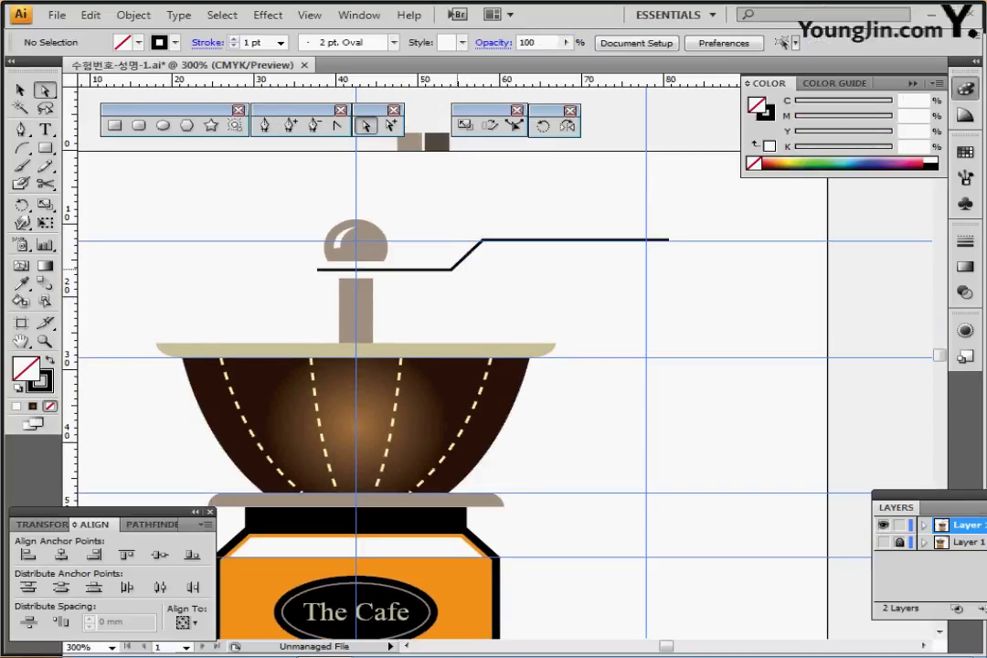
Nudge only the crank path's lower bend anchor point to the right, to X 54.552 mm
left_click(448, 270, "ctrl")
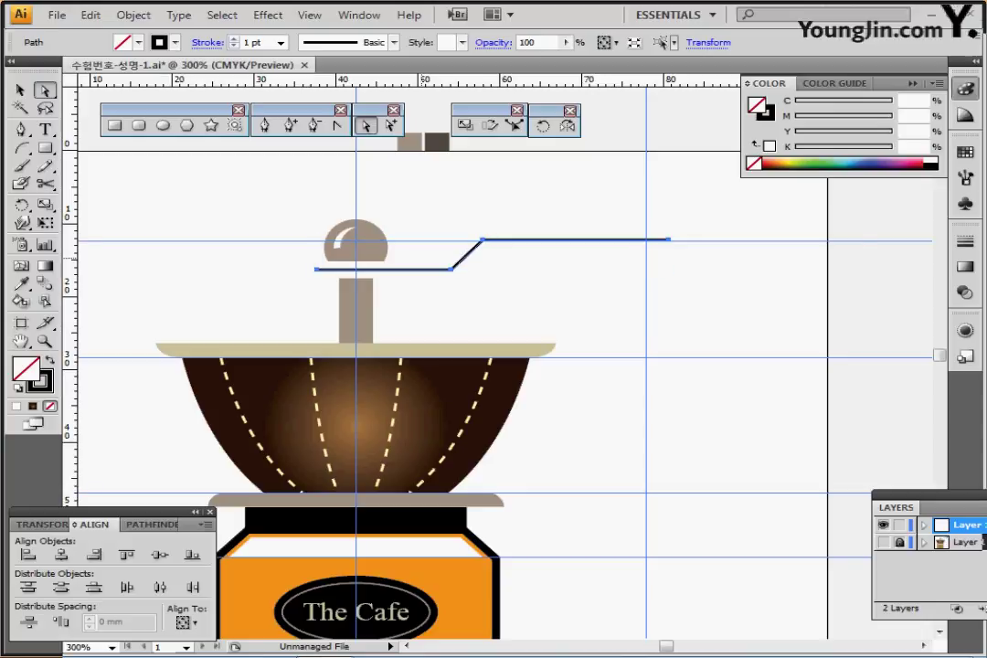
left_click(450, 270)
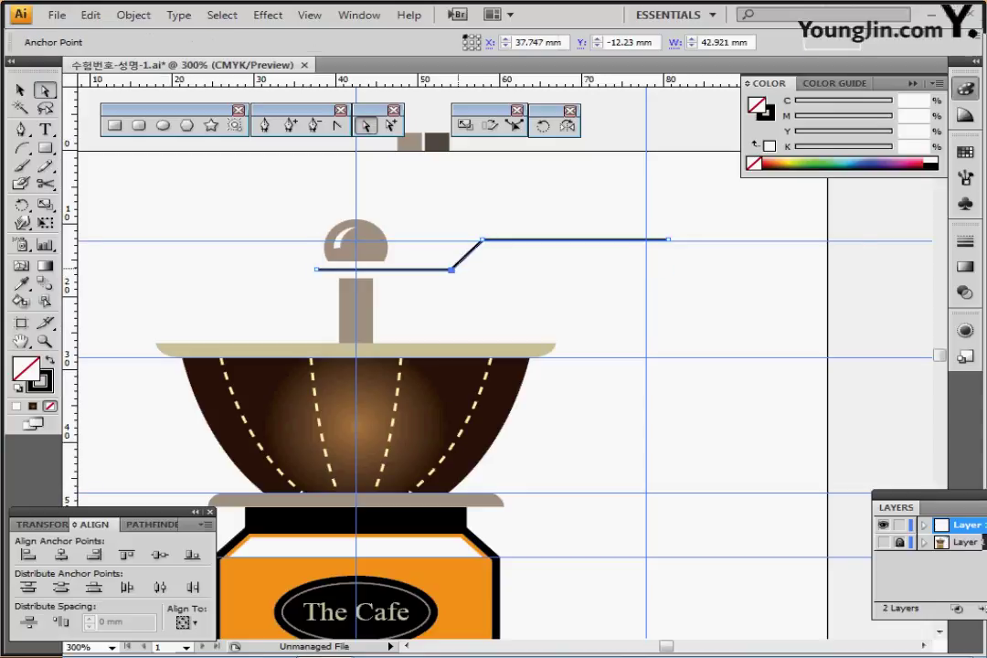
key("Right")
key("Right")
key("Right")
key("Right")
key("Right")
key("Right")
key("Right")
key("Right")
key("Right")
key("Right")
key("Right")
key("Right")
key("Right")
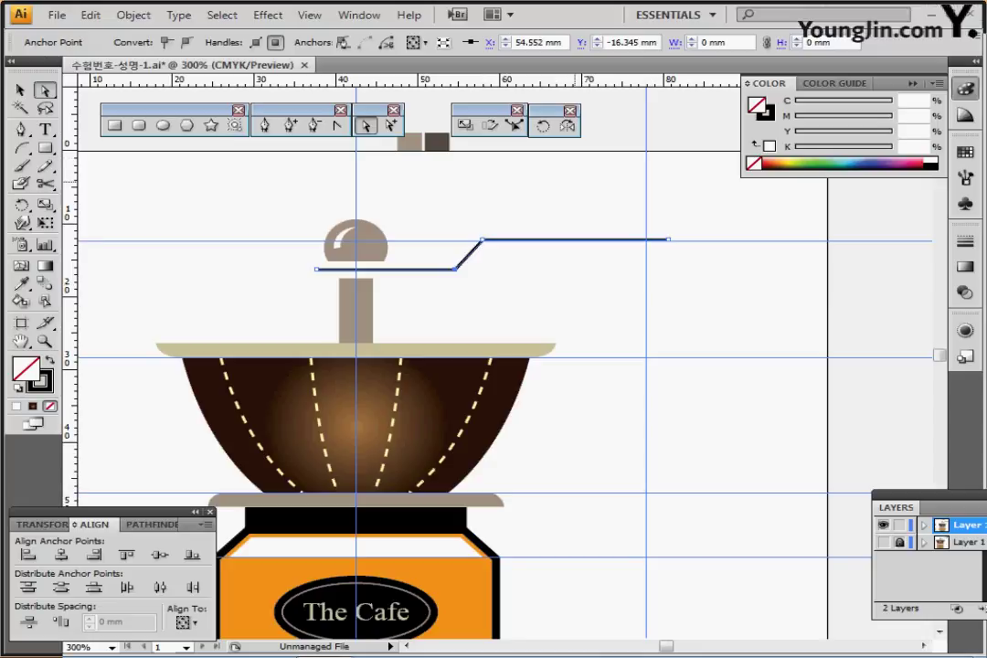
Sample the light brown swatch above the artboard and apply it as the crank path's stroke color with no fill
left_click_drag(610, 172, 622, 236)
scroll(514, 192, "down", 1)
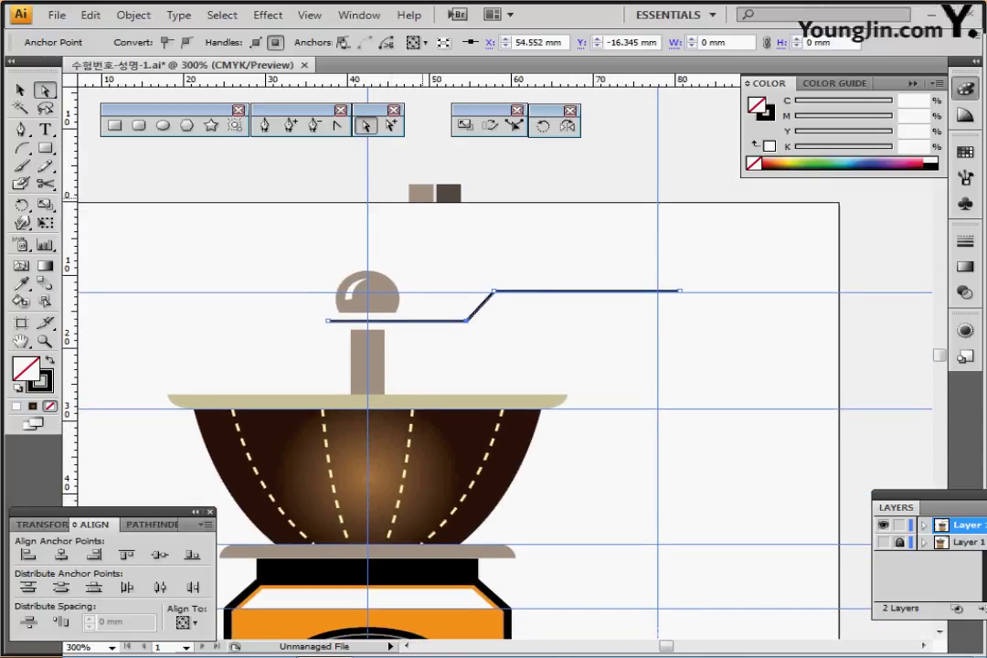
key("i")
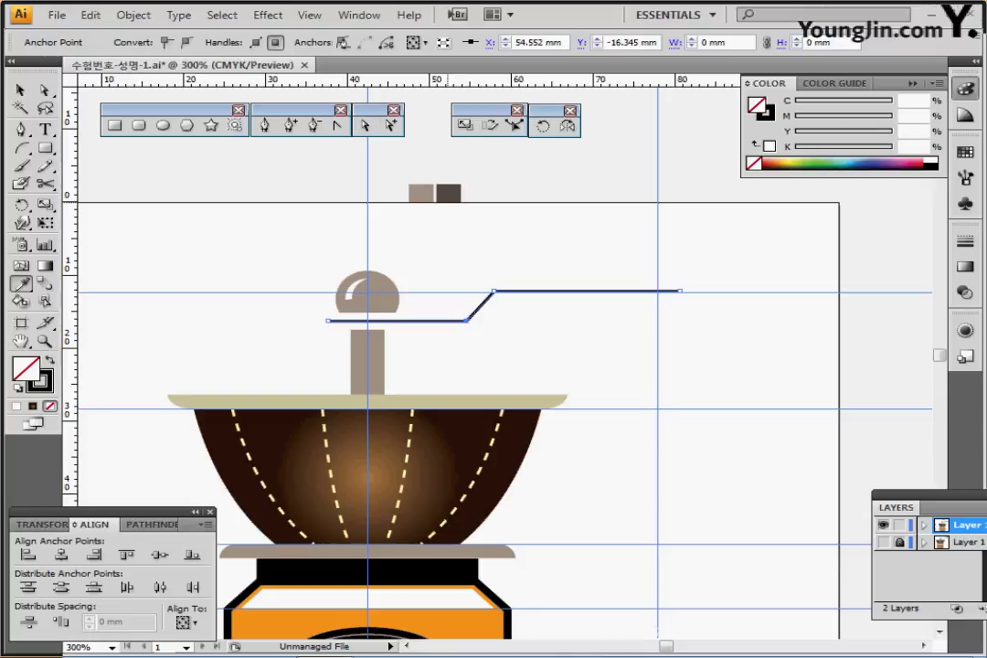
left_click(422, 190)
left_click(50, 360)
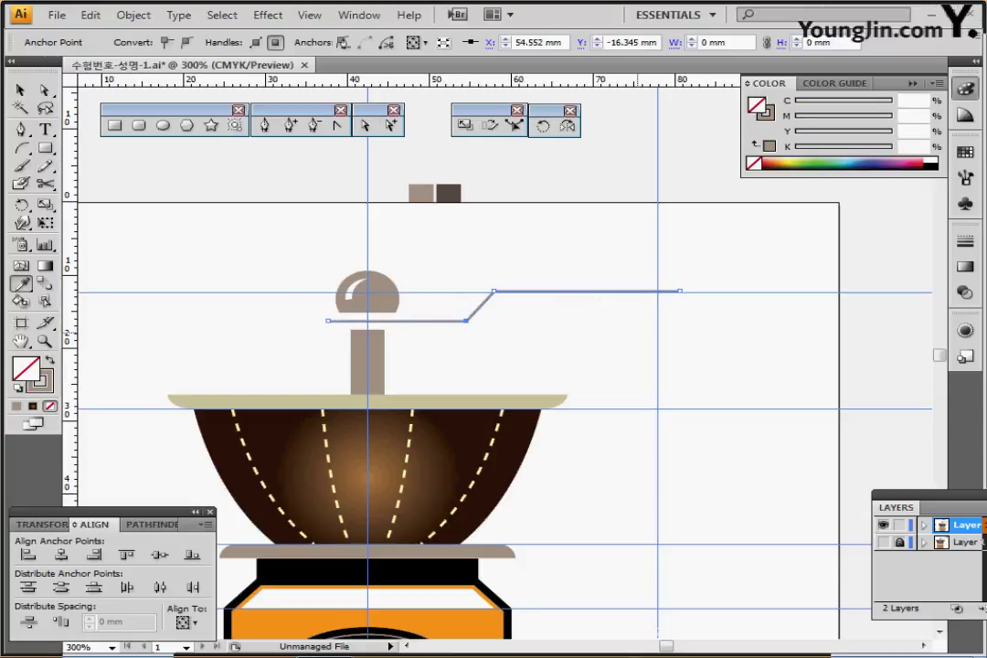
Set the crank path's stroke weight to 3 pt with a round cap
left_click(964, 241)
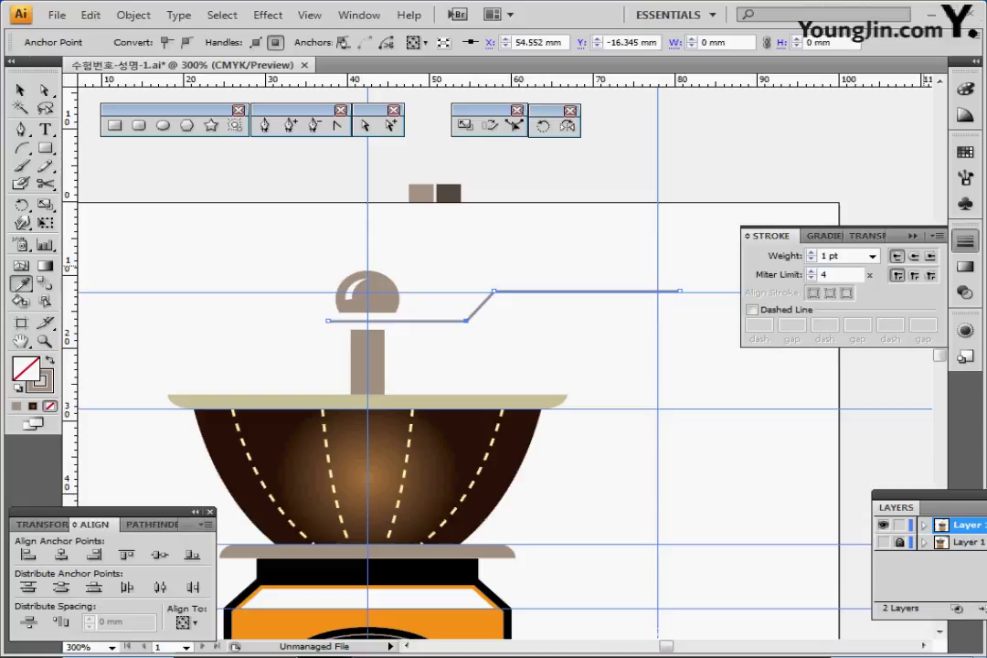
left_click(811, 252)
left_click(810, 253)
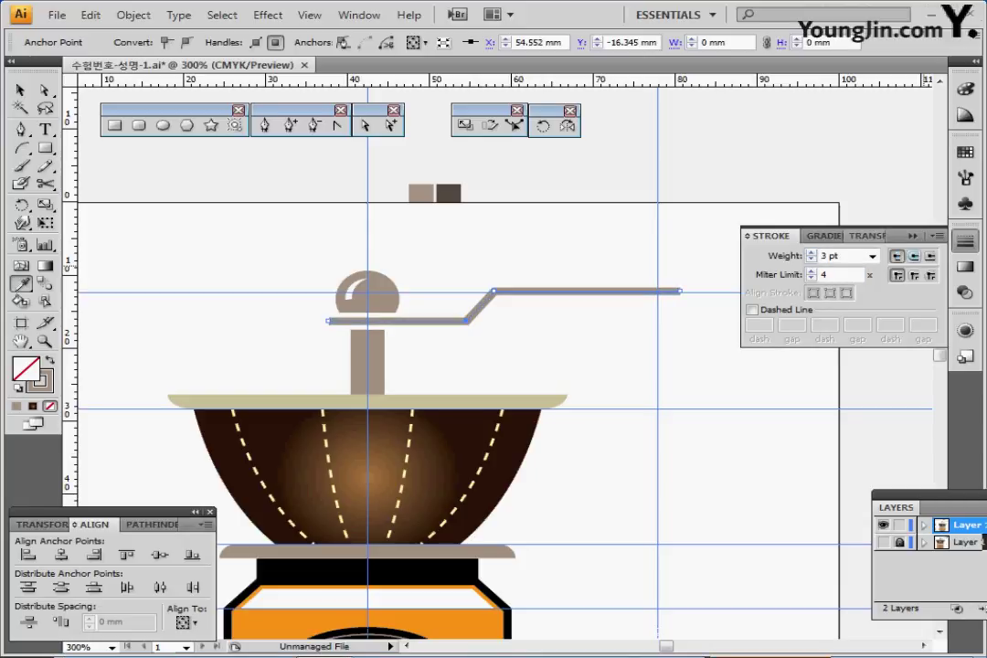
left_click(913, 257)
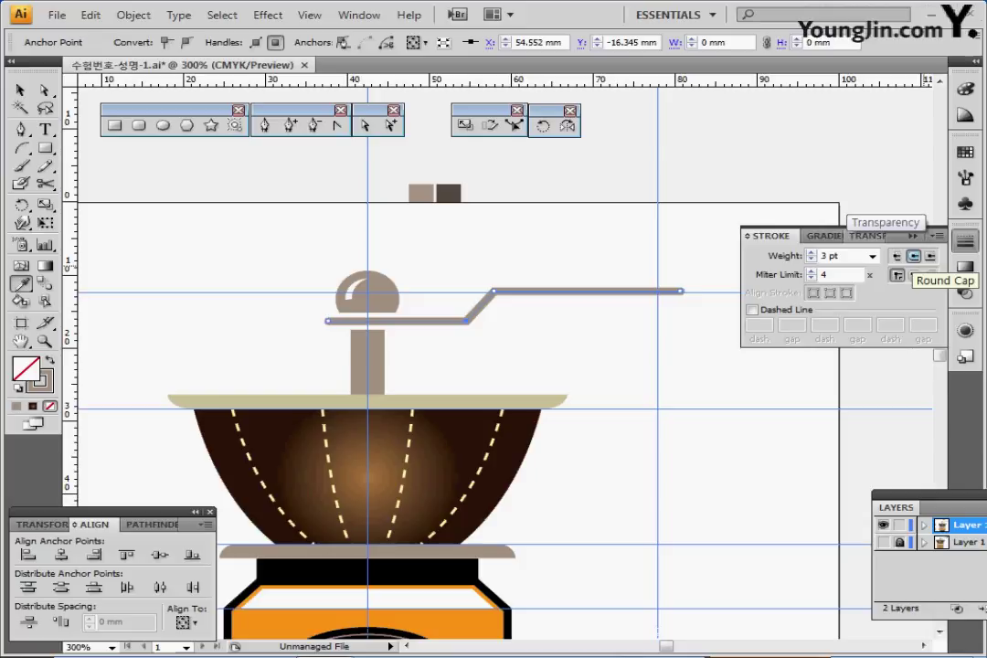
Convert the crank arm's stroke into a filled shape with Outline Stroke and deselect it
left_click(965, 241)
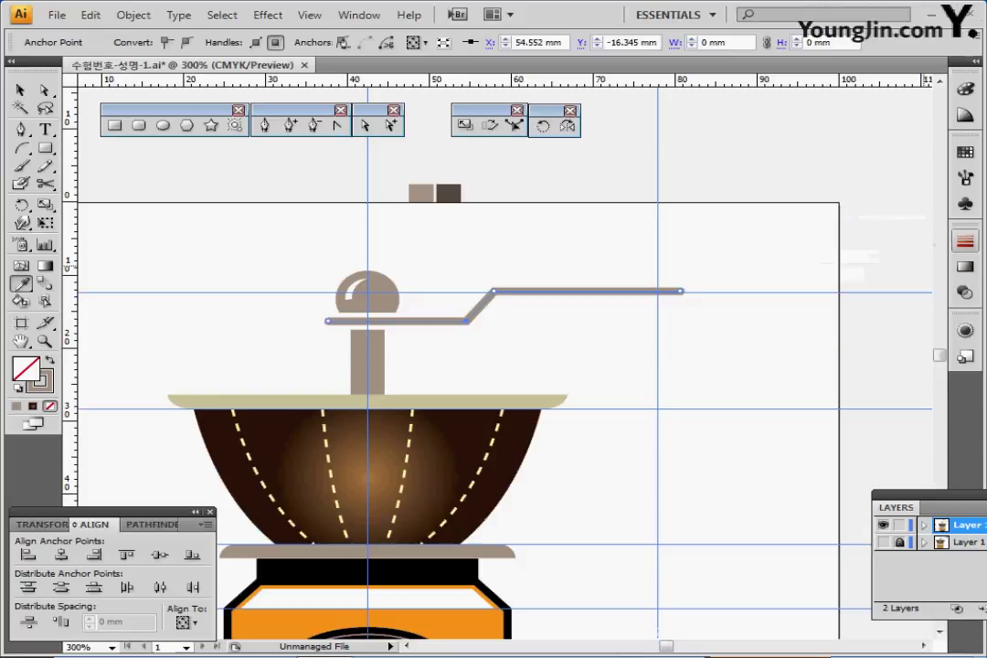
left_click(133, 14)
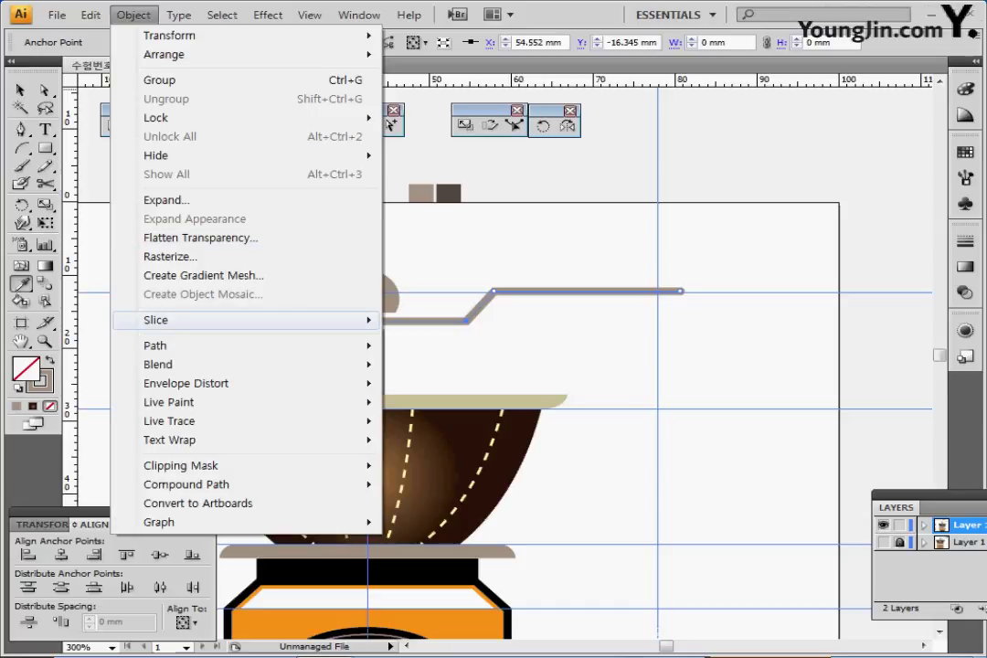
mouse_move(118, 346)
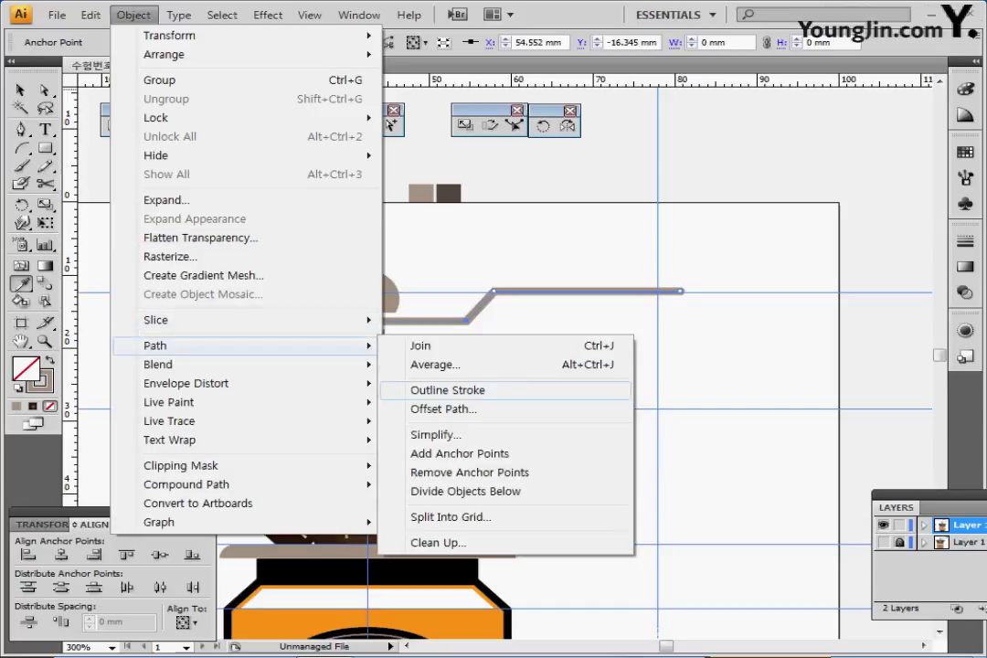
left_click(445, 390)
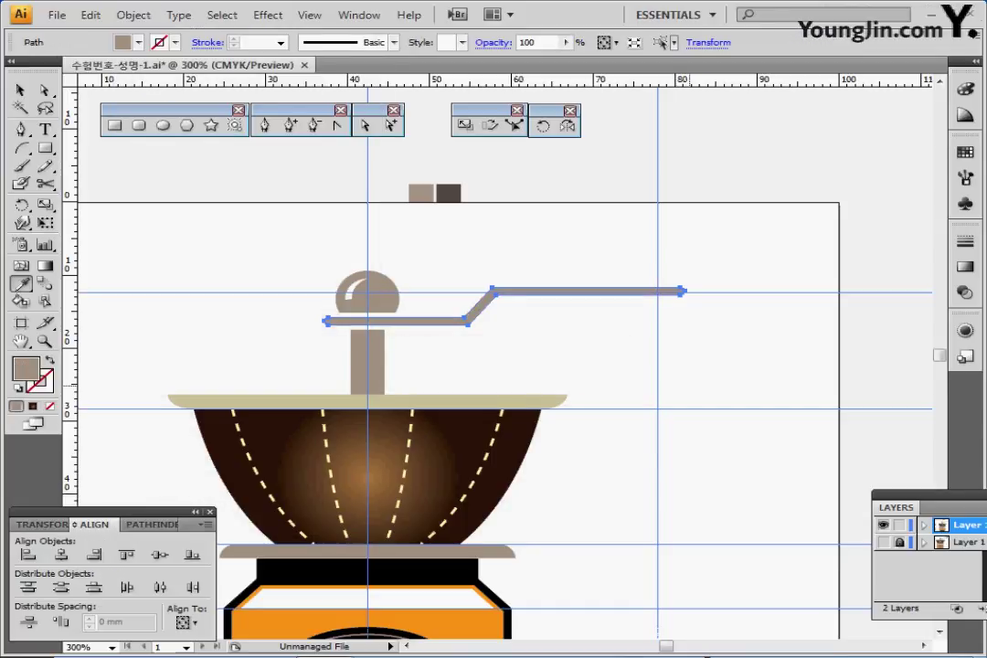
key("ctrl+shift+a")
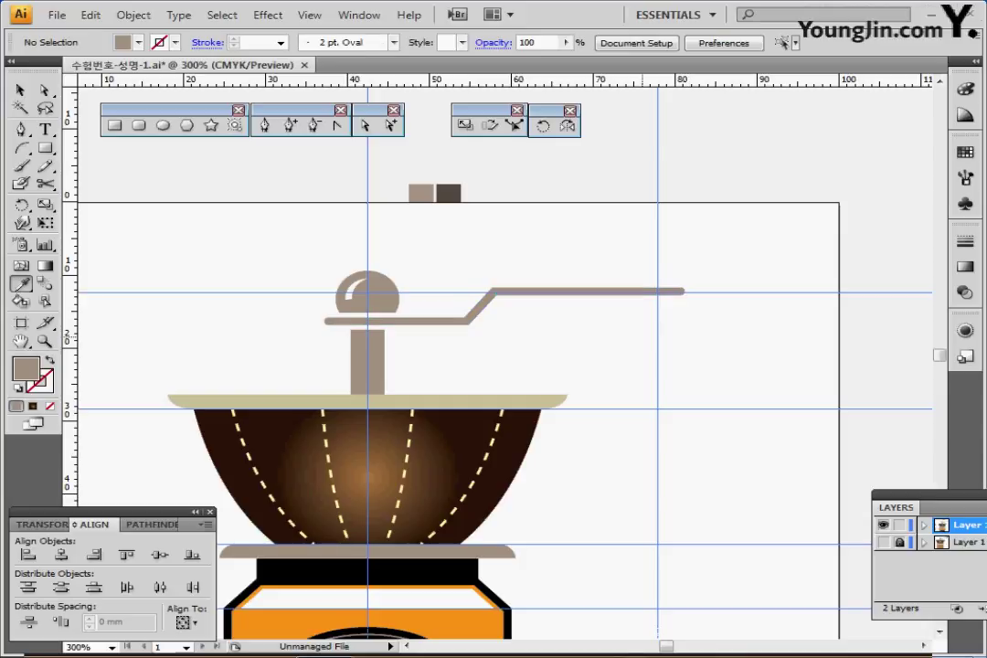
Sample the dark brown swatch above the artboard as the fill color with no stroke and nothing selected
left_click(664, 293, "ctrl")
left_click(560, 353, "ctrl")
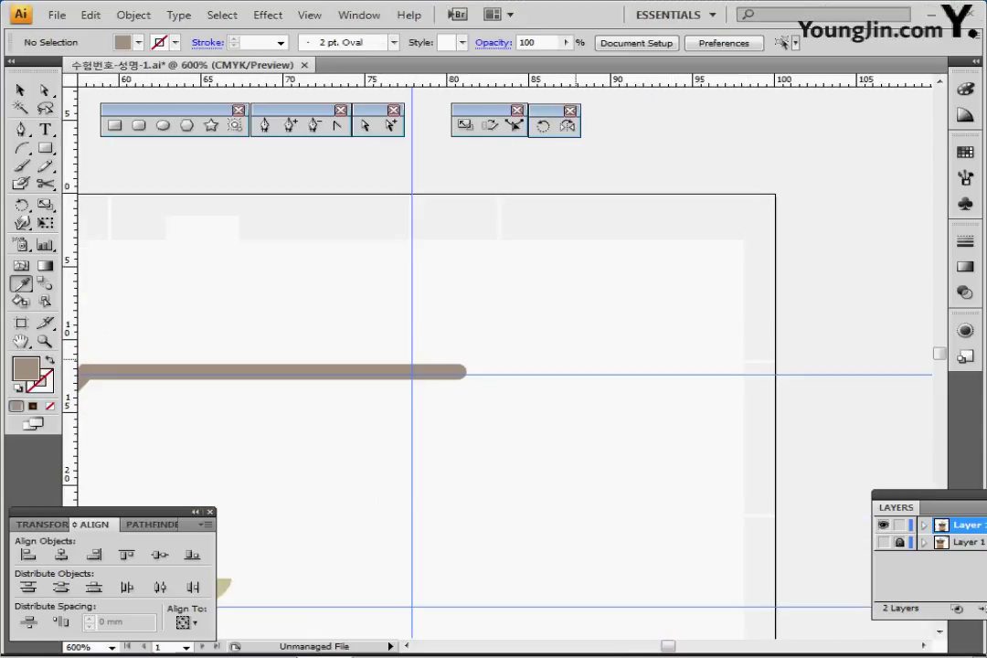
left_click_drag(512, 384, 584, 381)
left_click(548, 360, "ctrl")
left_click_drag(265, 245, 556, 308)
left_click(155, 175, "ctrl")
key("ctrl+shift+a")
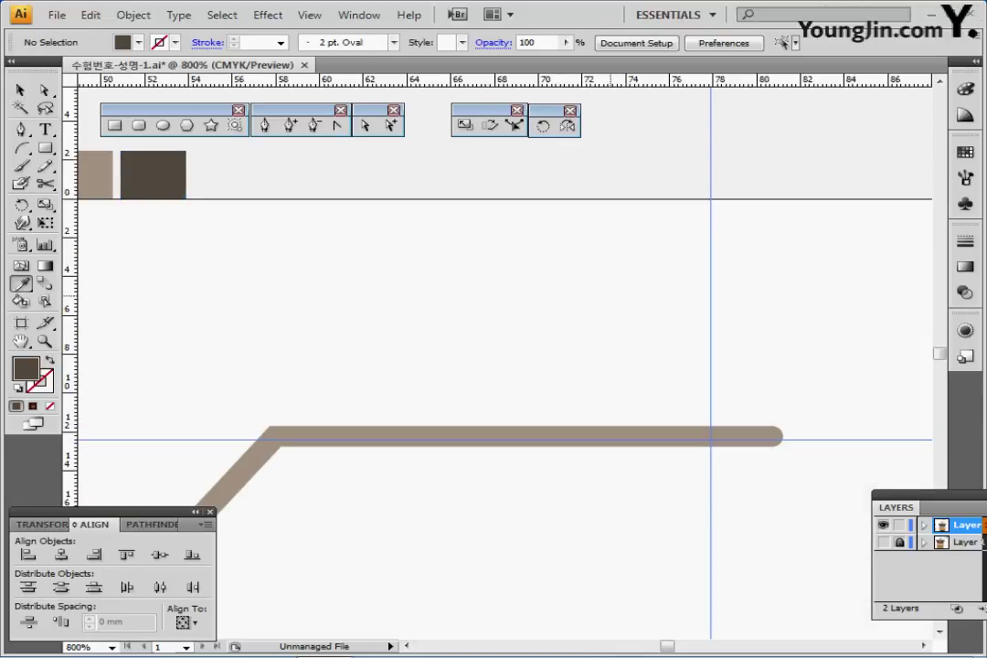
Show the reference layer as outlines and fit a tall dark brown rounded rectangle to the handle's dome-shaped base
left_click_drag(635, 320, 427, 284)
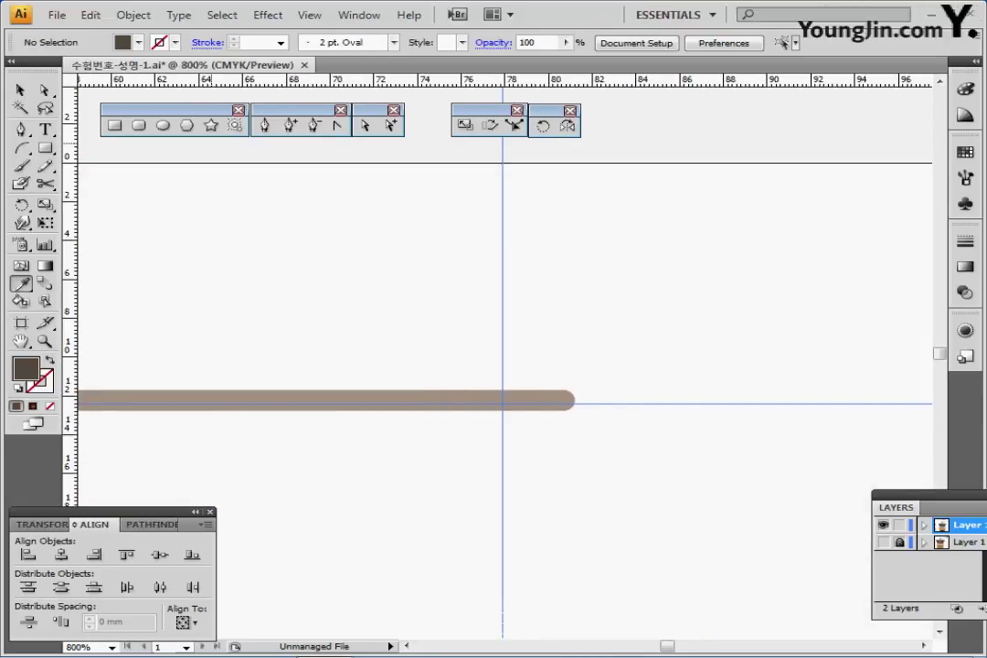
left_click(138, 125)
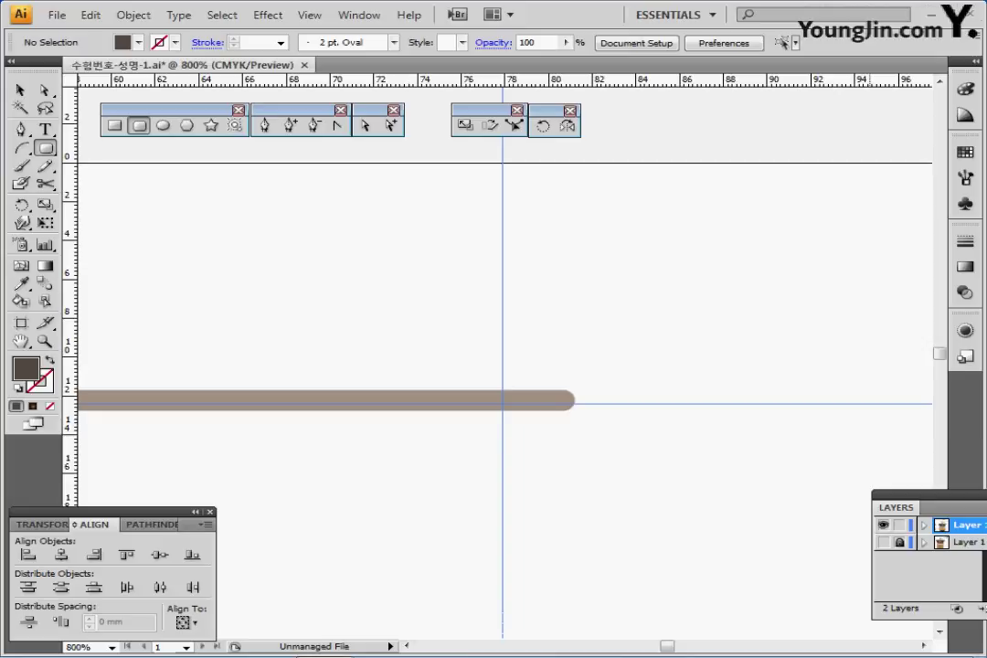
left_click(883, 542)
left_click(882, 541, "ctrl")
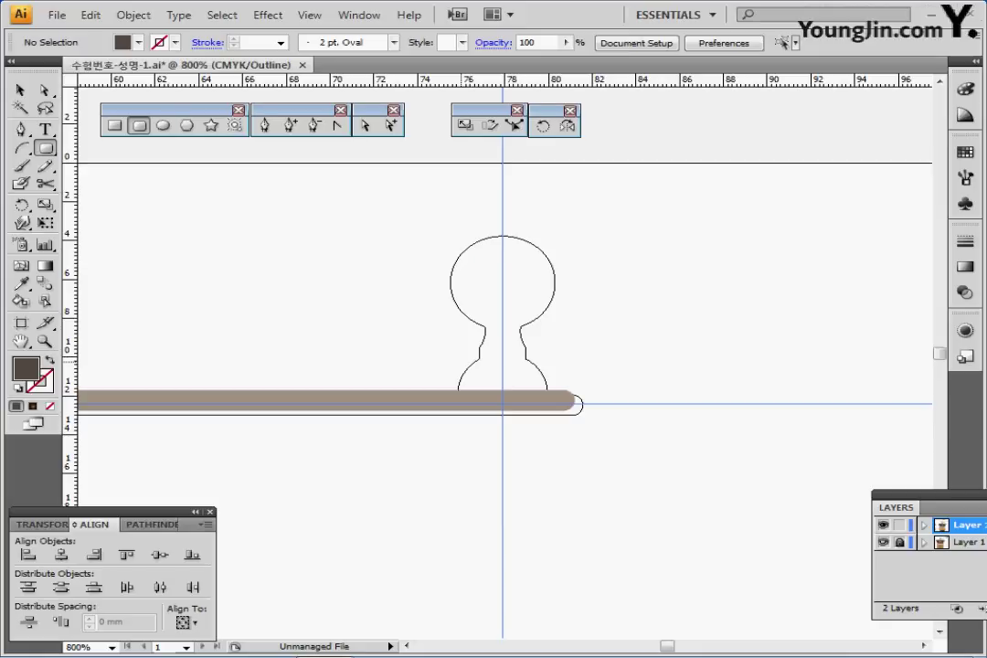
left_click_drag(457, 359, 549, 490)
key("Up")
key("Up")
key("Up")
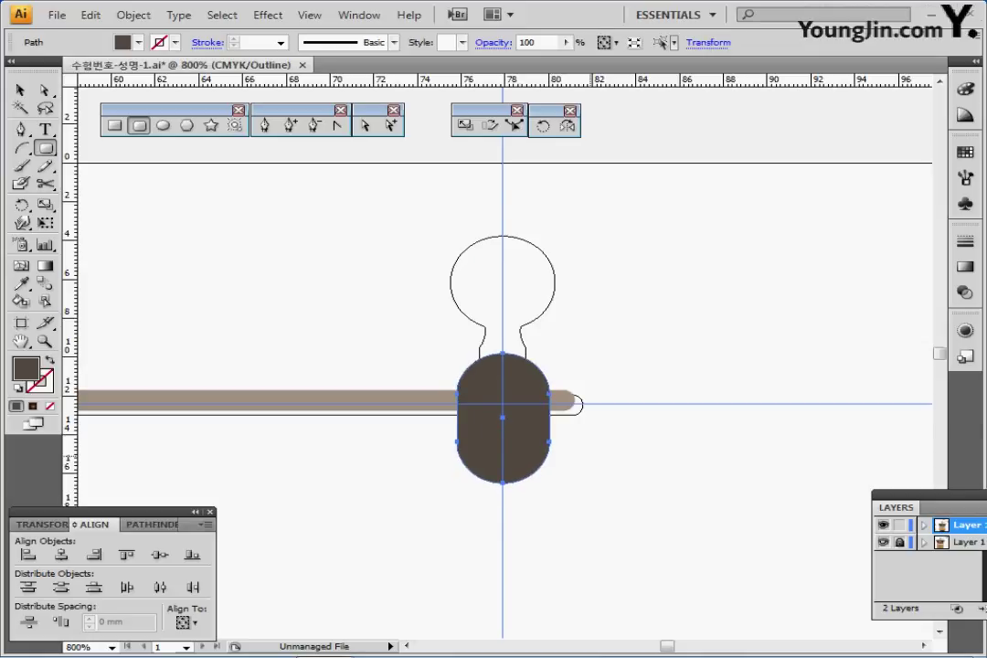
key("ctrl+shift+a")
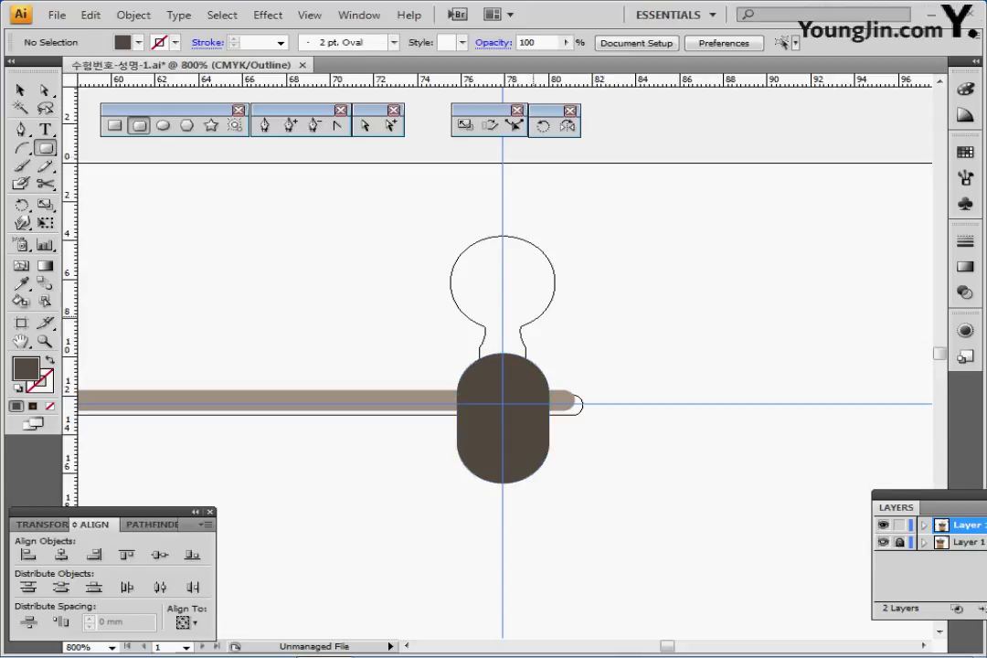
Cover the rounded rectangle from the crank arm's upper edge down with a rectangle and subtract it using Minus Front
left_click(114, 126)
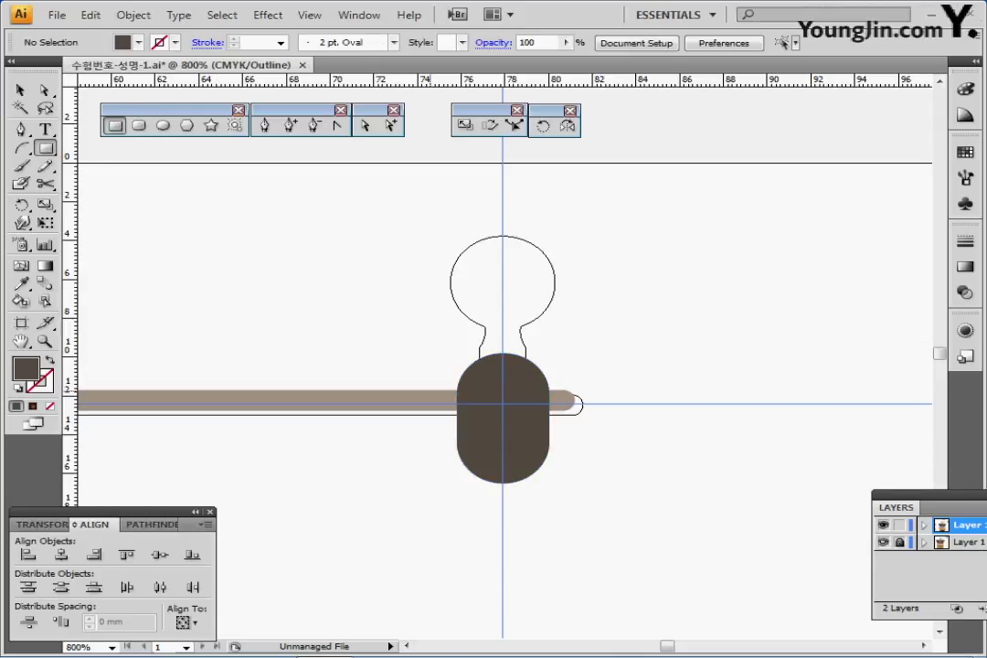
left_click_drag(430, 391, 618, 505)
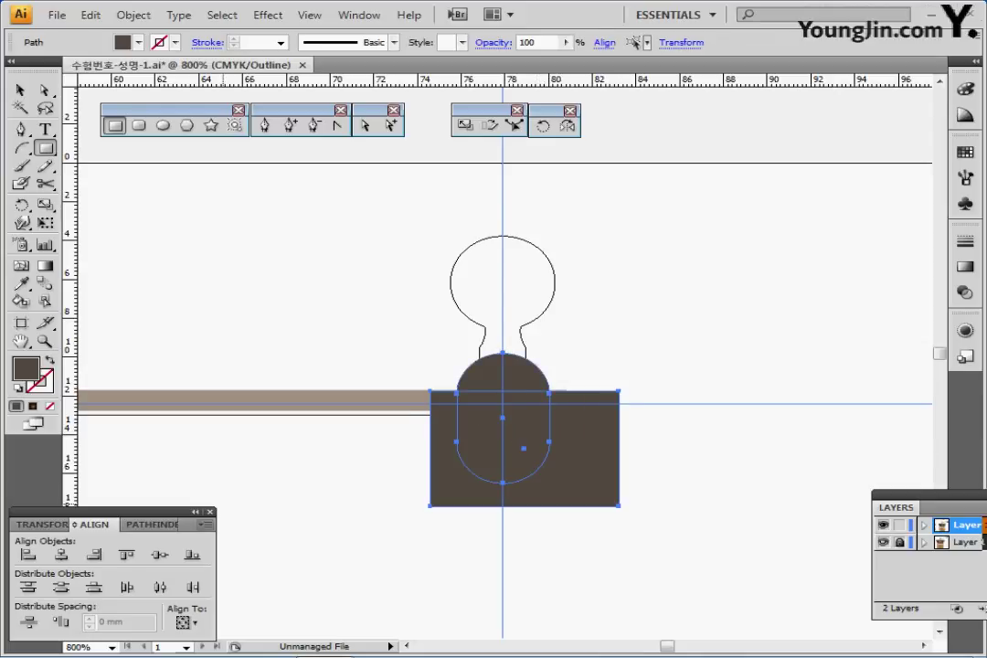
left_click(150, 525)
left_click(58, 556)
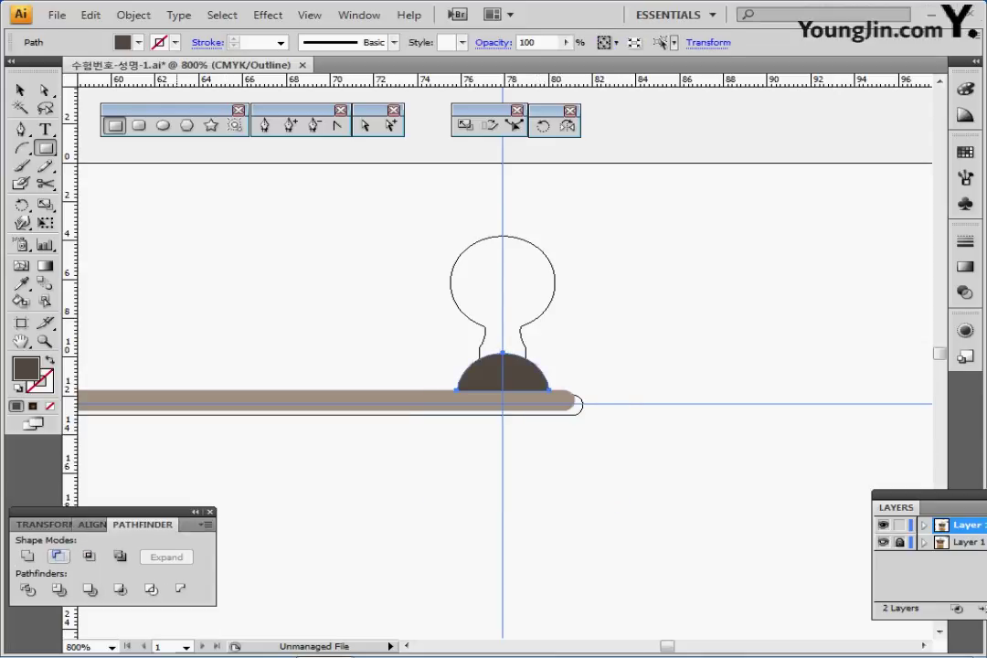
key("ctrl+shift+a")
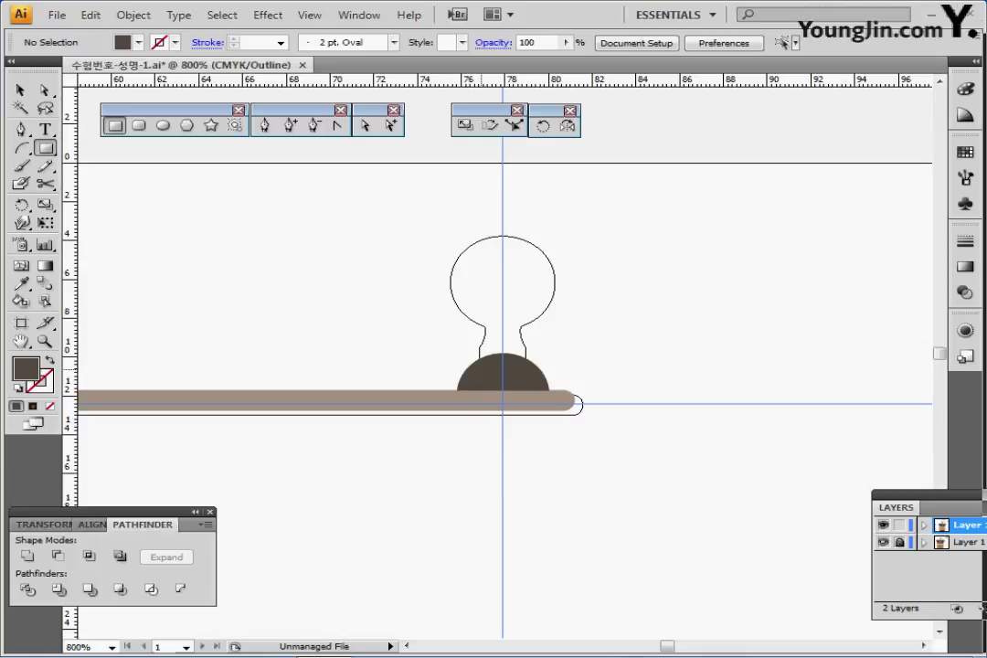
Draw a narrow dark brown rectangle centered on the vertical guide as the handle's neck, reaching from the dome into the head
left_click_drag(481, 370, 525, 308)
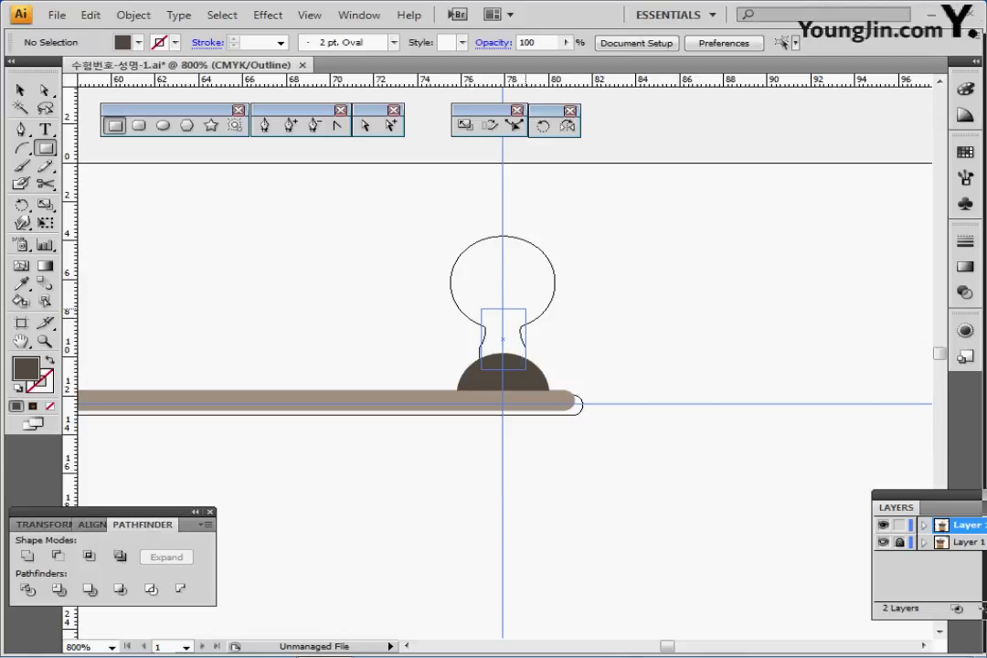
key("ctrl+equal")
key("ctrl+equal")
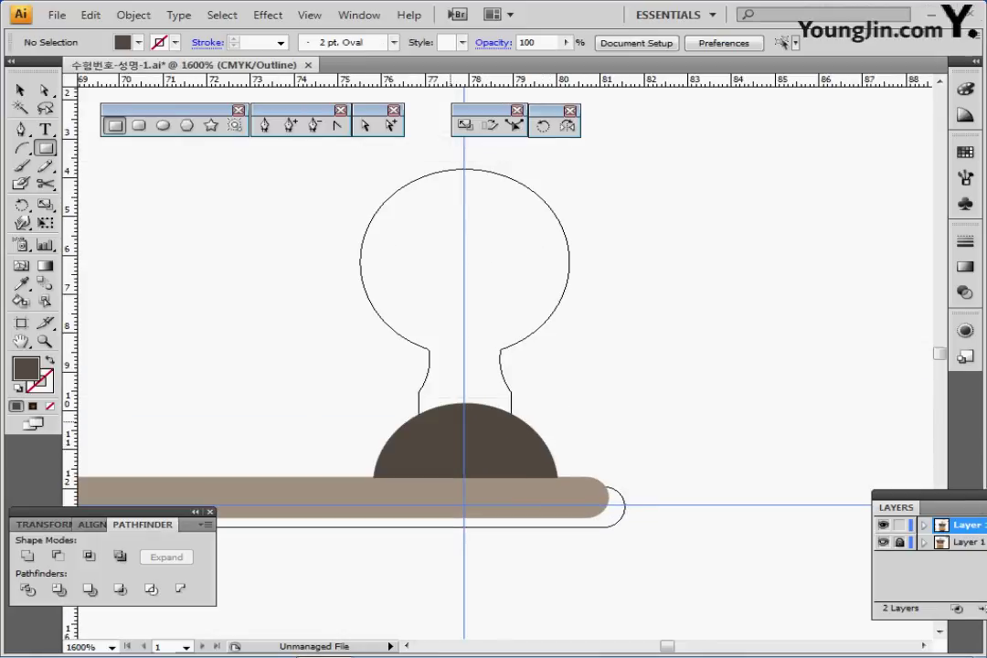
left_click_drag(420, 440, 511, 308)
key("ctrl+shift+z")
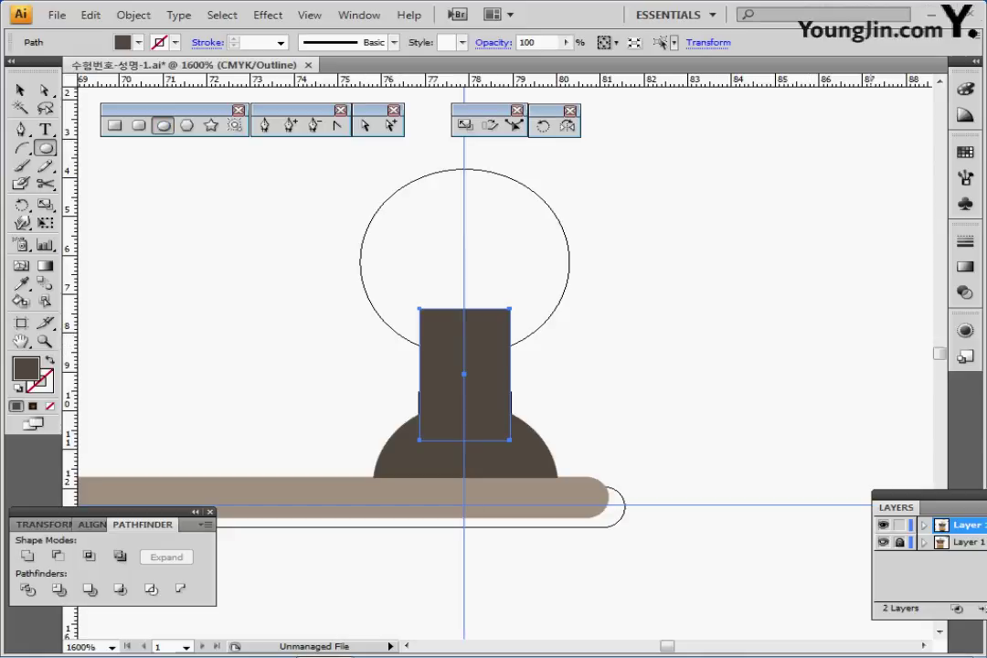
In outline view, draw an ellipse matching the neck's left curve, duplicate it over the right curve, and return to preview
key("ctrl+y")
left_click_drag(377, 308, 430, 401)
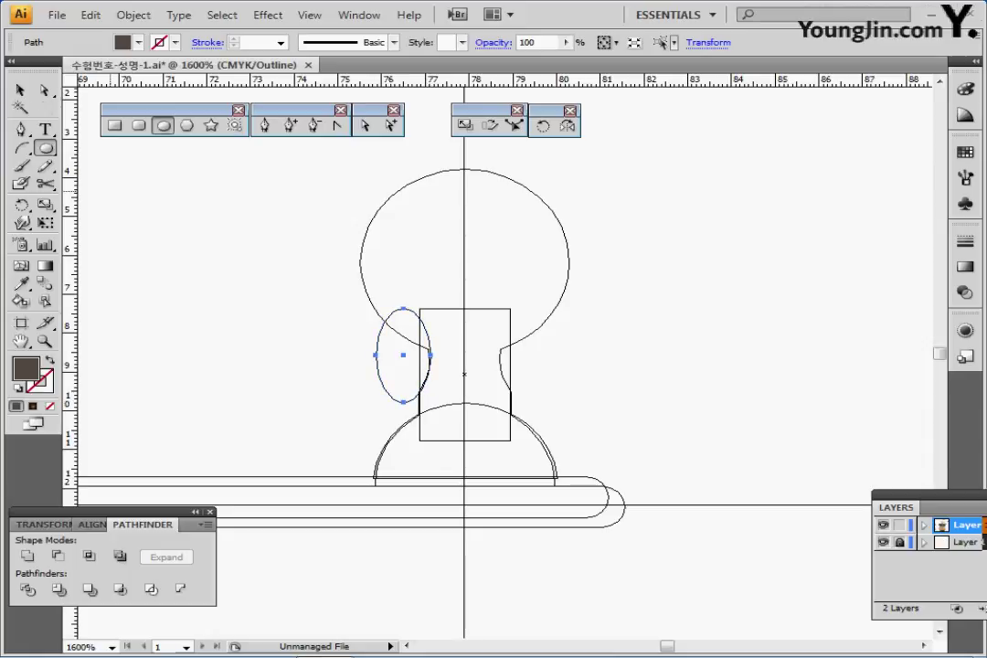
key("v")
left_click_drag(376, 355, 530, 356)
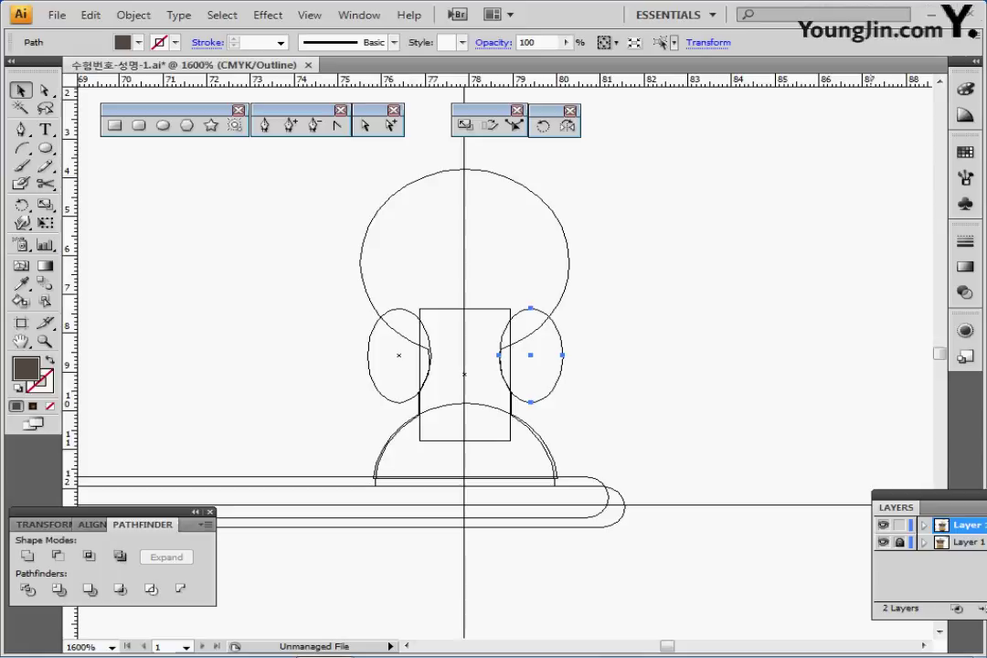
key("ctrl+y")
left_click(645, 317)
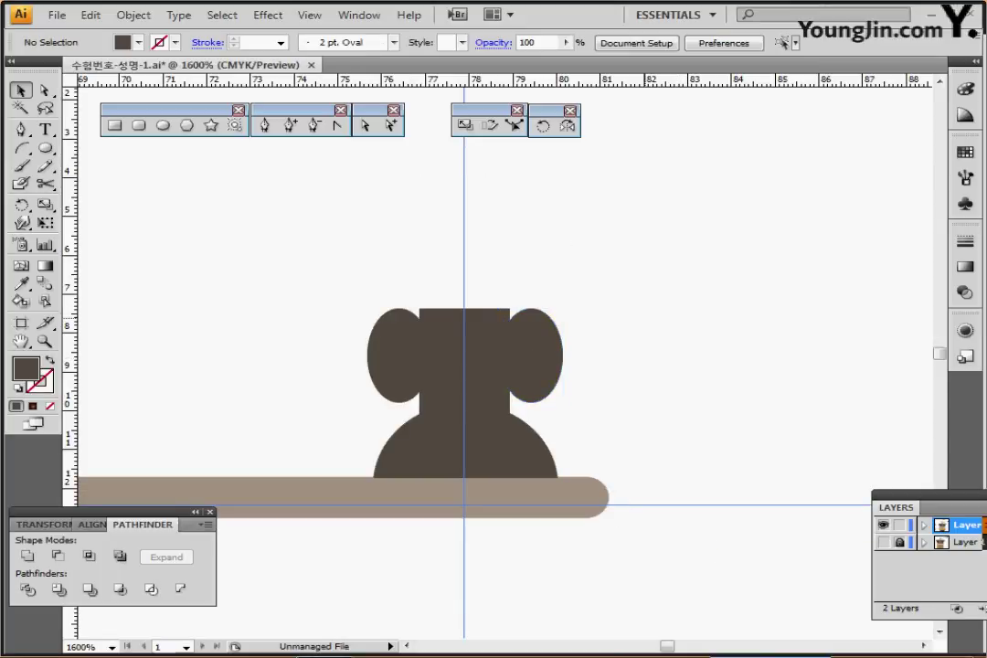
Select the neck rectangle and both ellipses and cut the ellipses out of the neck with Minus Front
left_click_drag(645, 317, 324, 375)
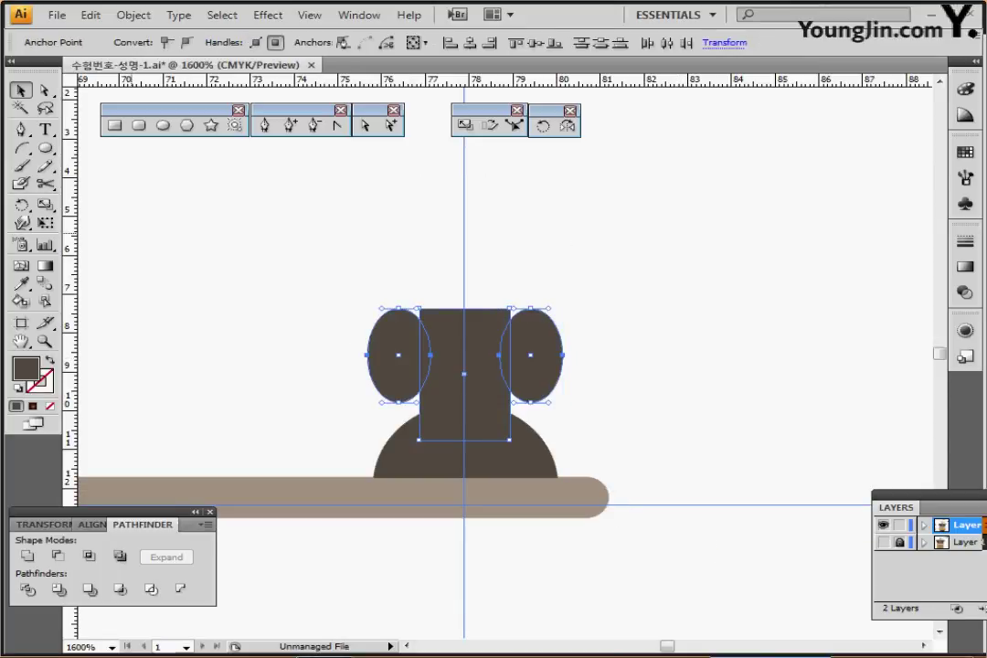
left_click_drag(248, 264, 573, 385)
left_click_drag(247, 383, 248, 384)
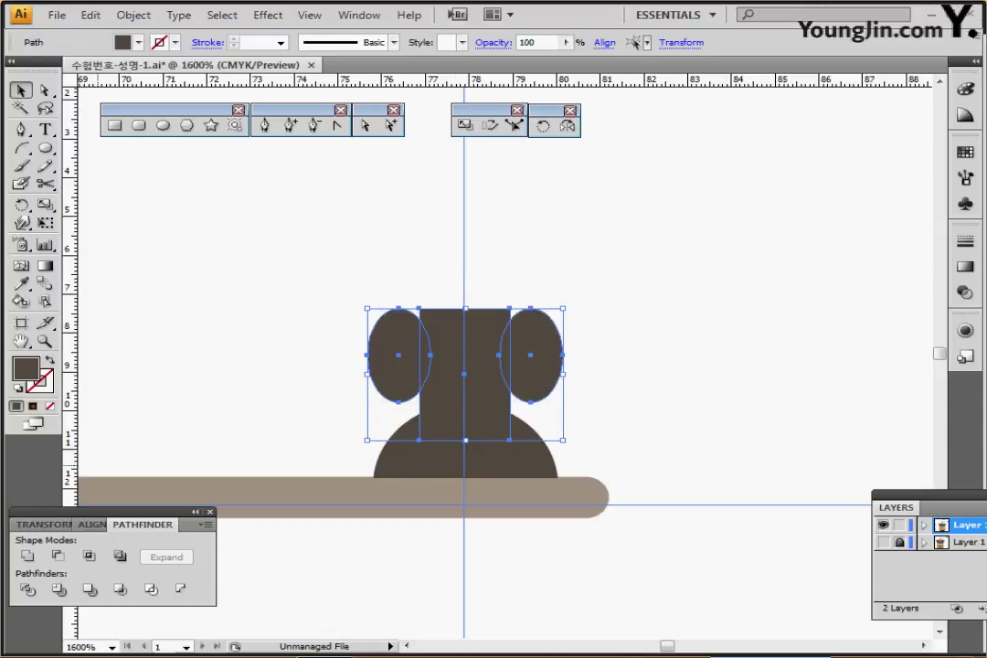
left_click(58, 556)
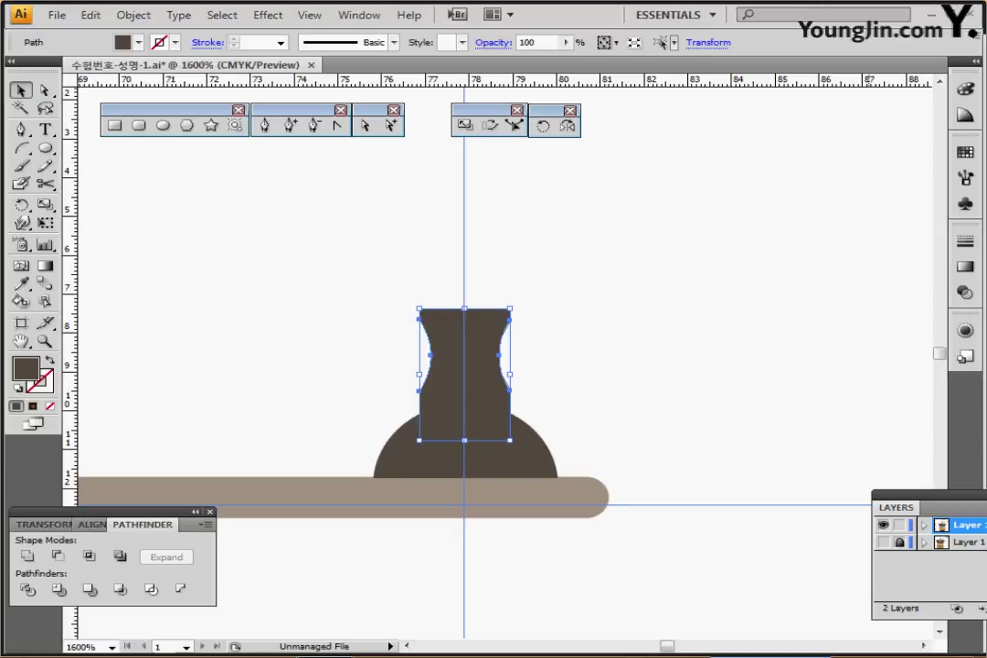
Show the reference layer and draw a dark brown ellipse over the handle's round head
left_click(883, 542)
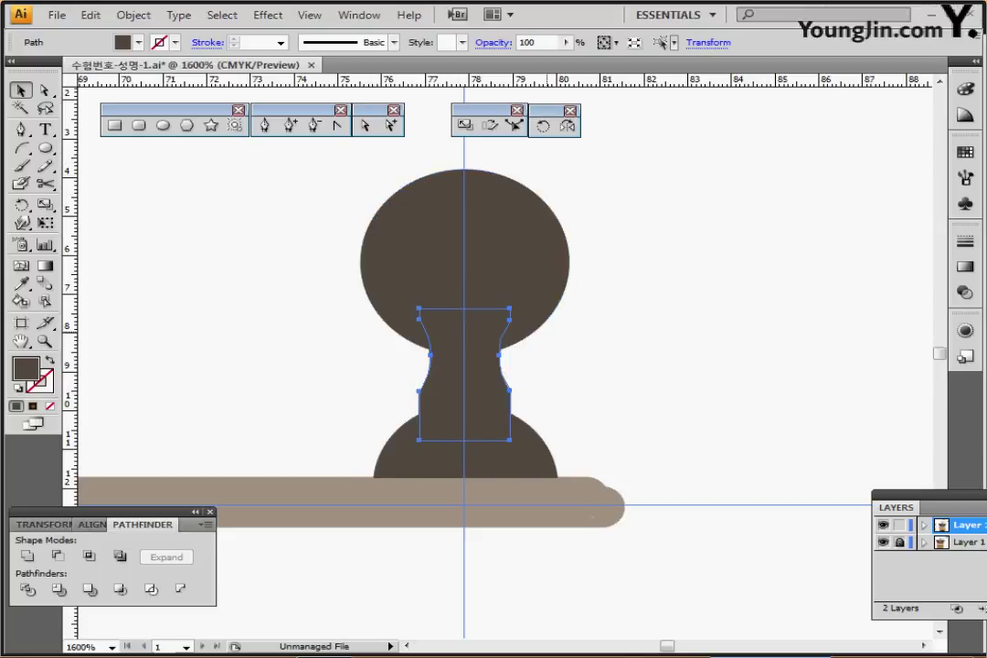
left_click(550, 332, "ctrl+alt")
left_click(632, 255)
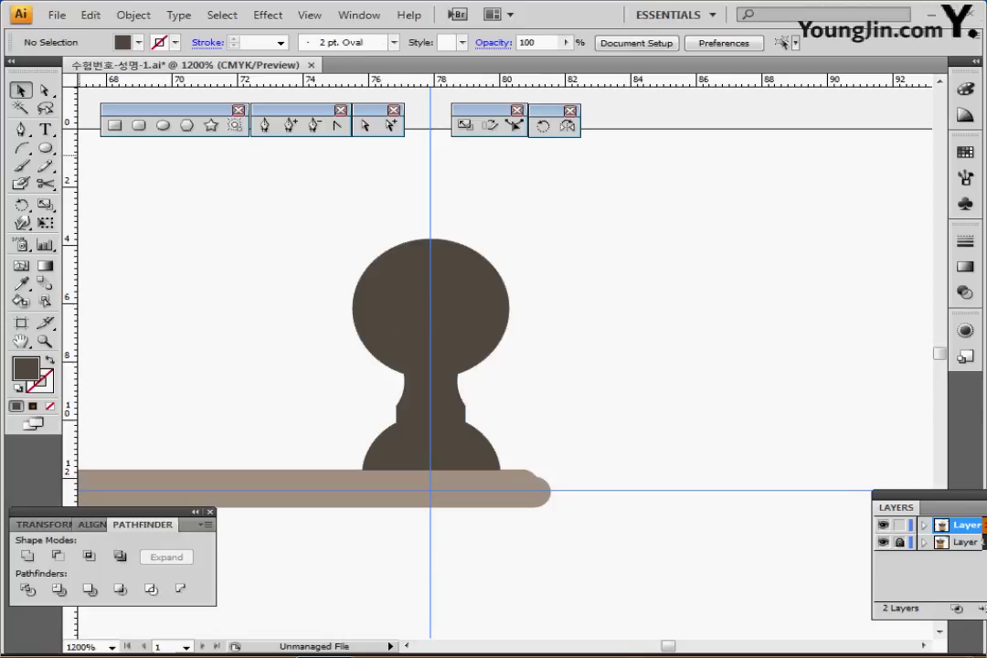
key("l")
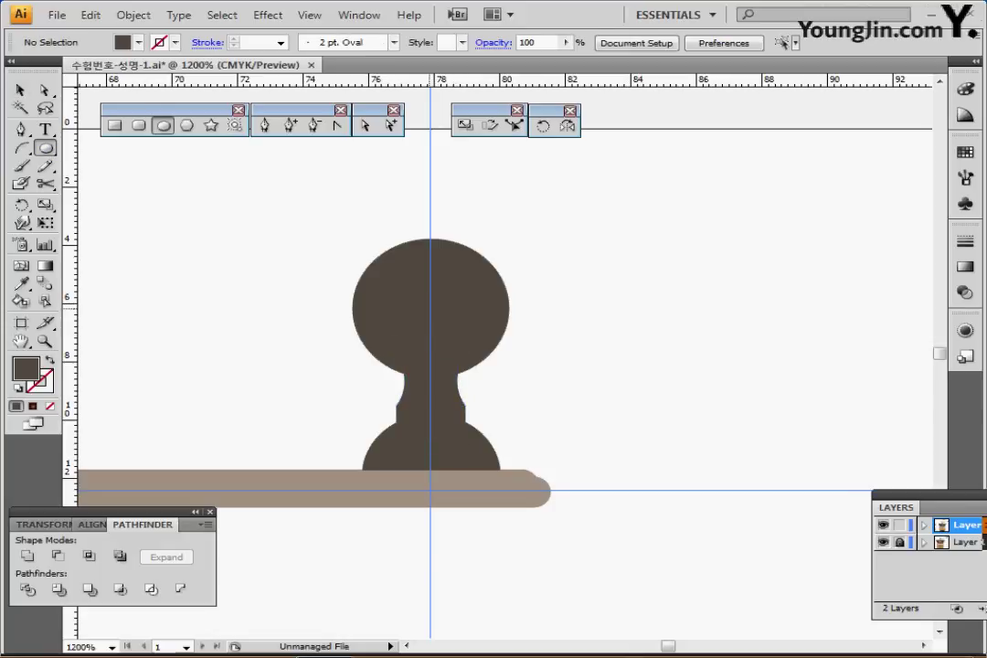
left_click_drag(429, 308, 508, 377)
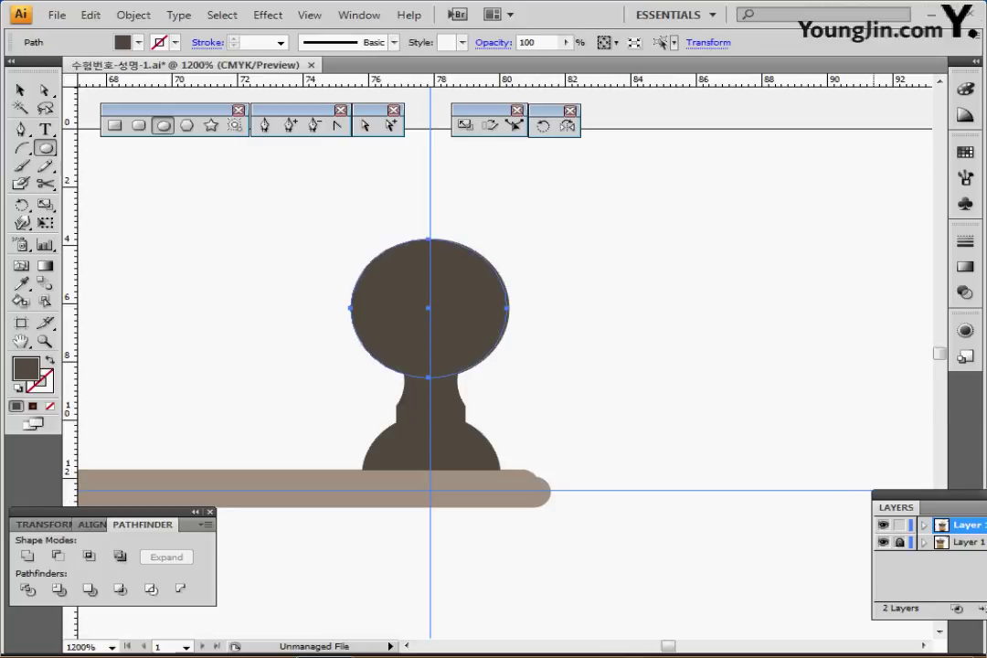
key("ctrl+y")
key("ctrl+y")
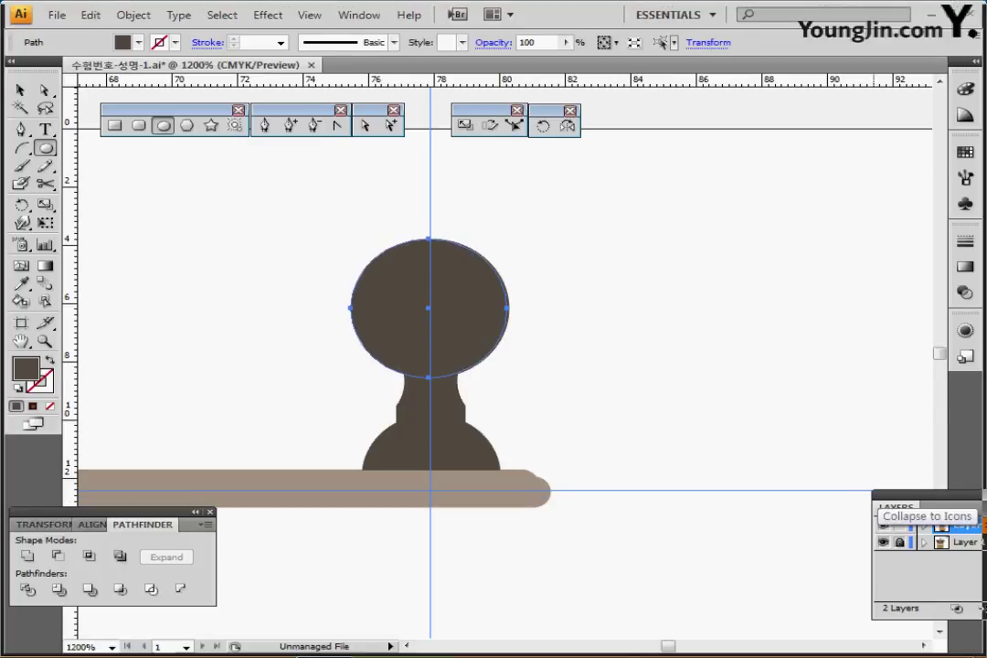
Align the handle's head, neck and dome by their horizontal centers and unite them into one shape
left_click_drag(568, 229, 397, 429)
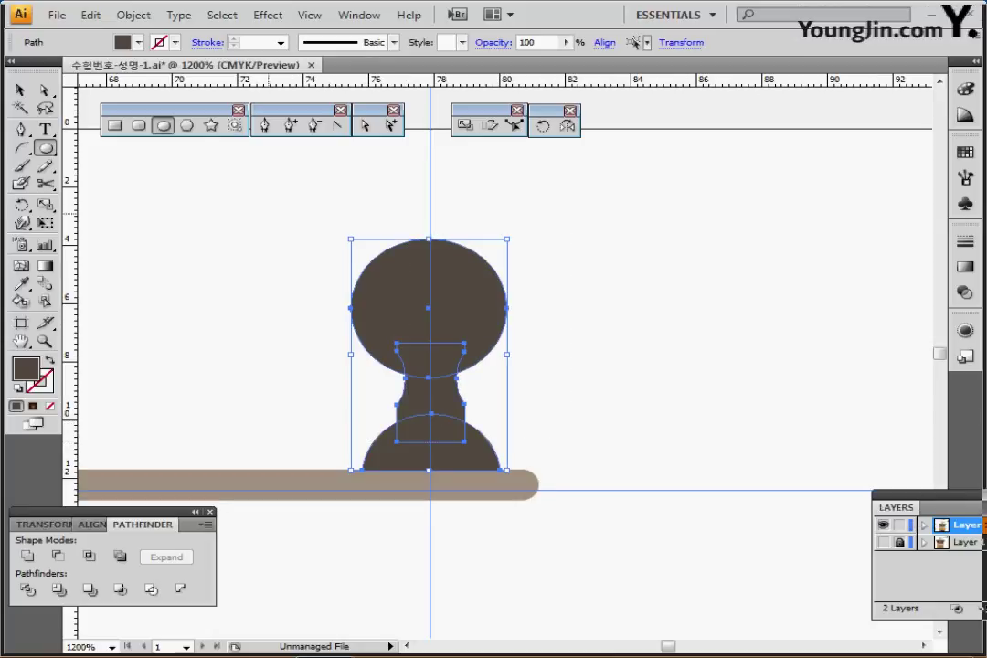
key("ctrl+shift+b")
left_click(92, 525)
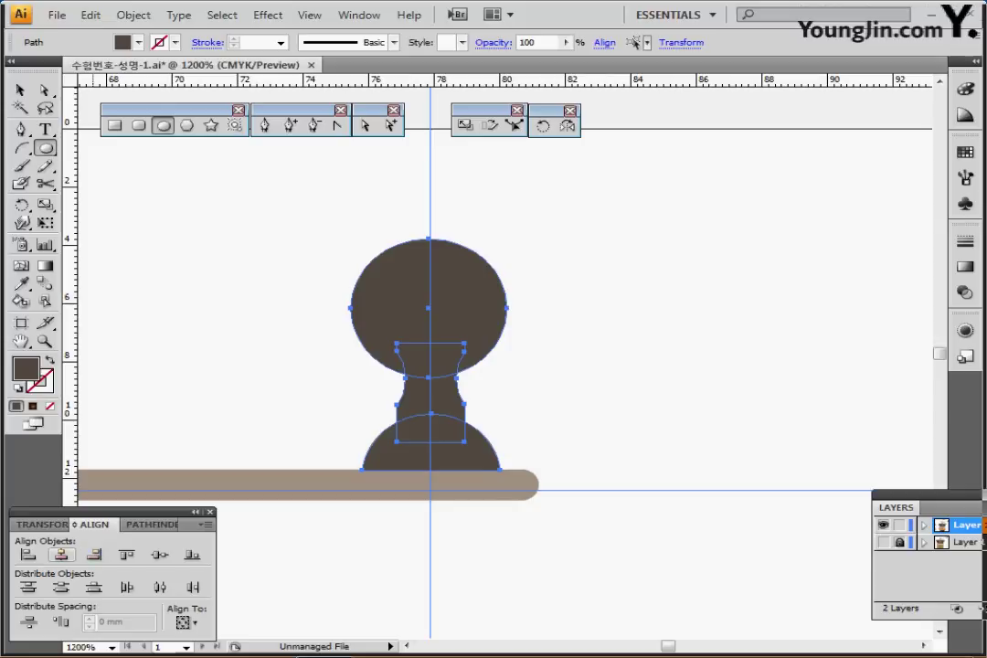
left_click(61, 554)
left_click(150, 525)
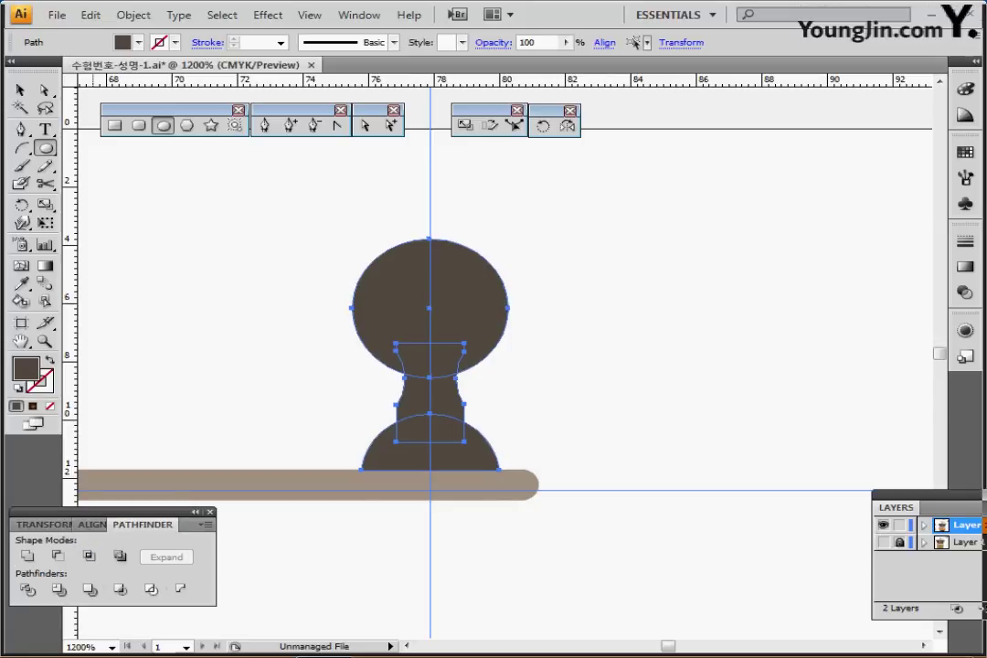
left_click(28, 556)
Hide the guides and deselect the finished handle shape
key("ctrl+minus")
key("ctrl+minus")
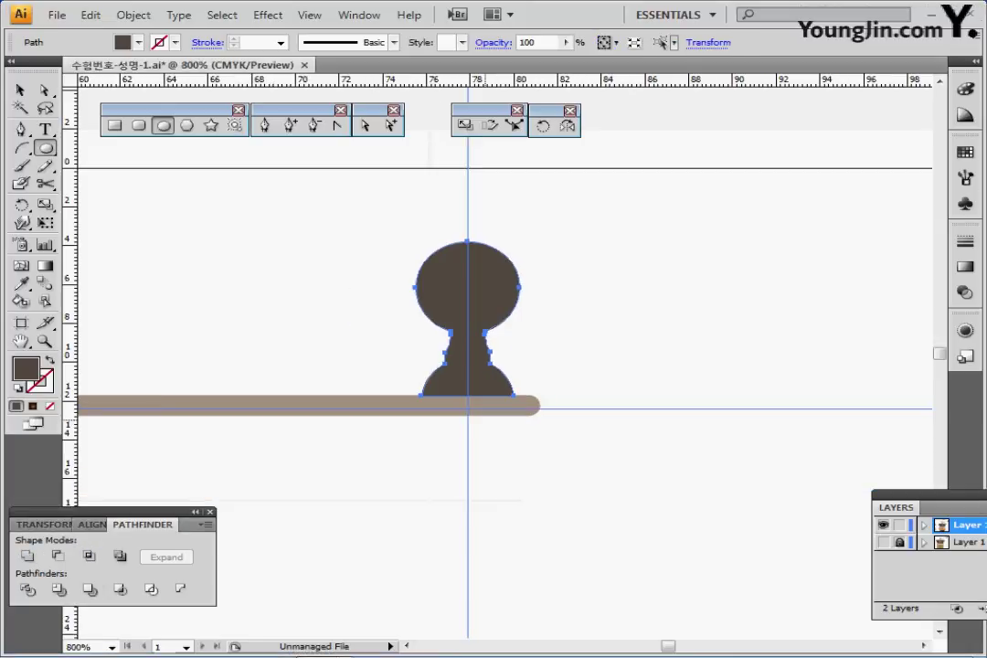
scroll(506, 340, "left", 2)
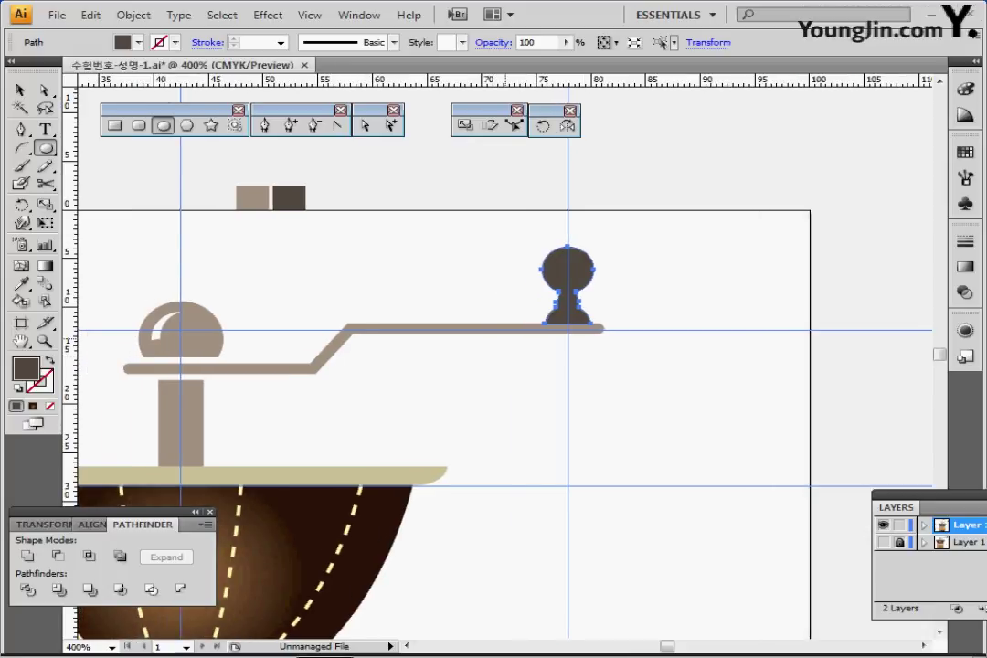
left_click_drag(189, 430, 204, 355)
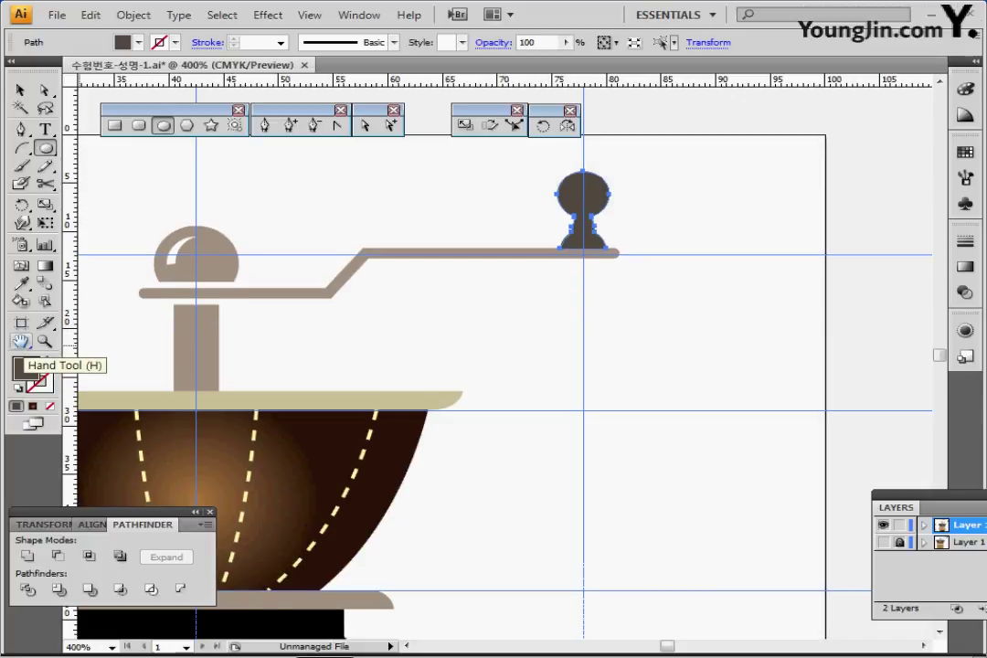
double_click(20, 340)
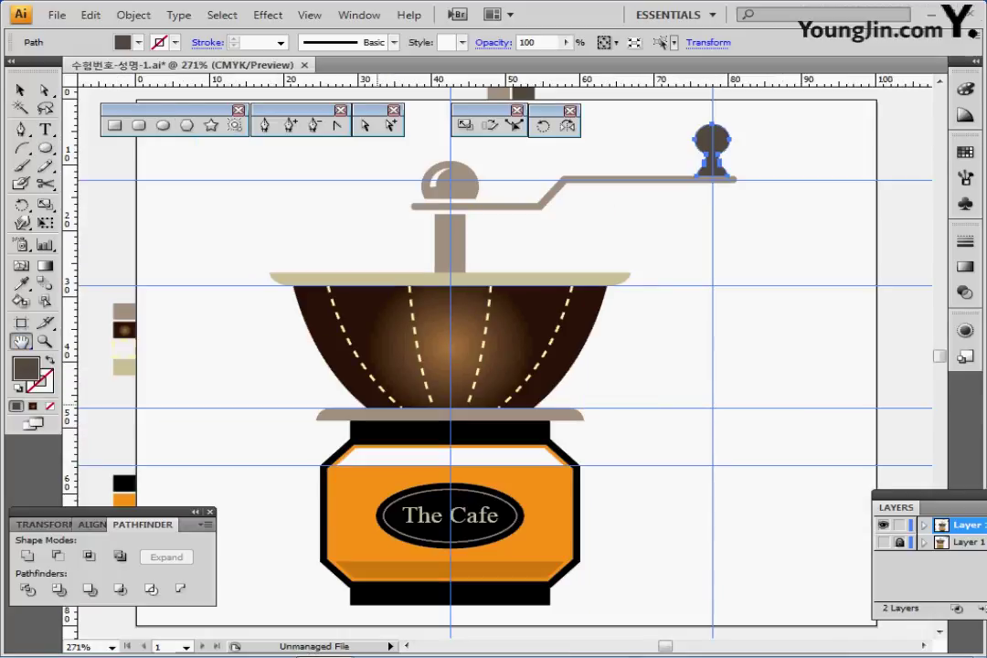
scroll(494, 366, "right", 2)
left_click_drag(319, 406, 331, 406)
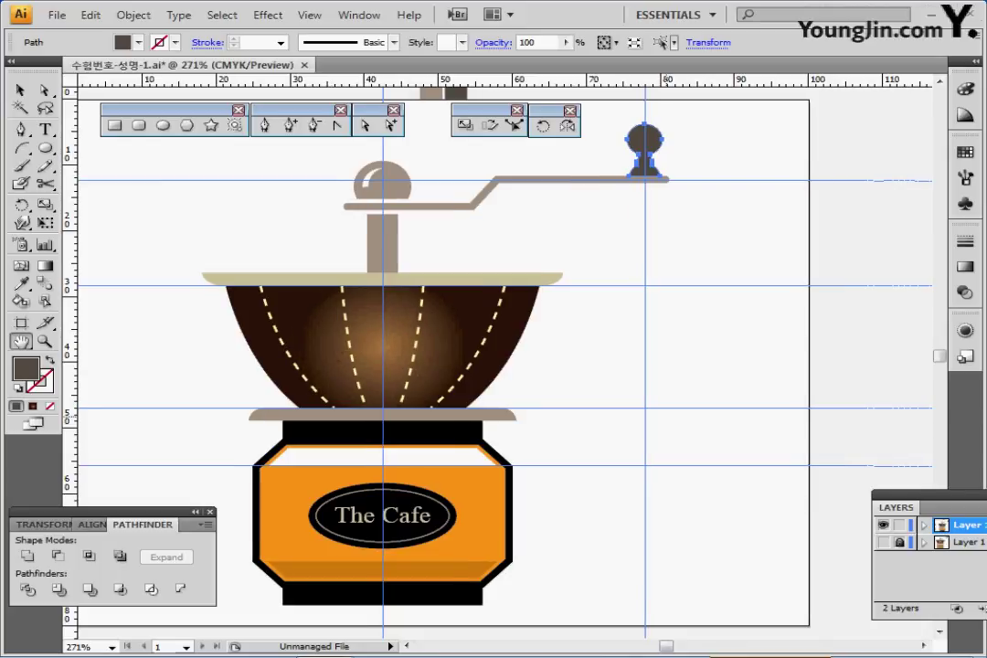
key("ctrl+semicolon")
key("ctrl+shift+a")
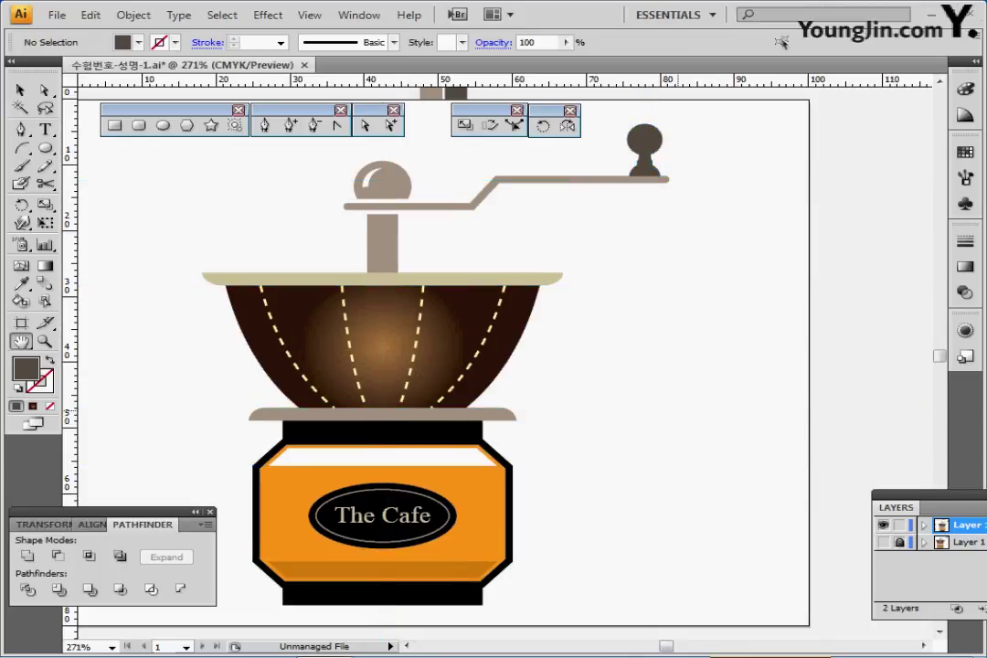